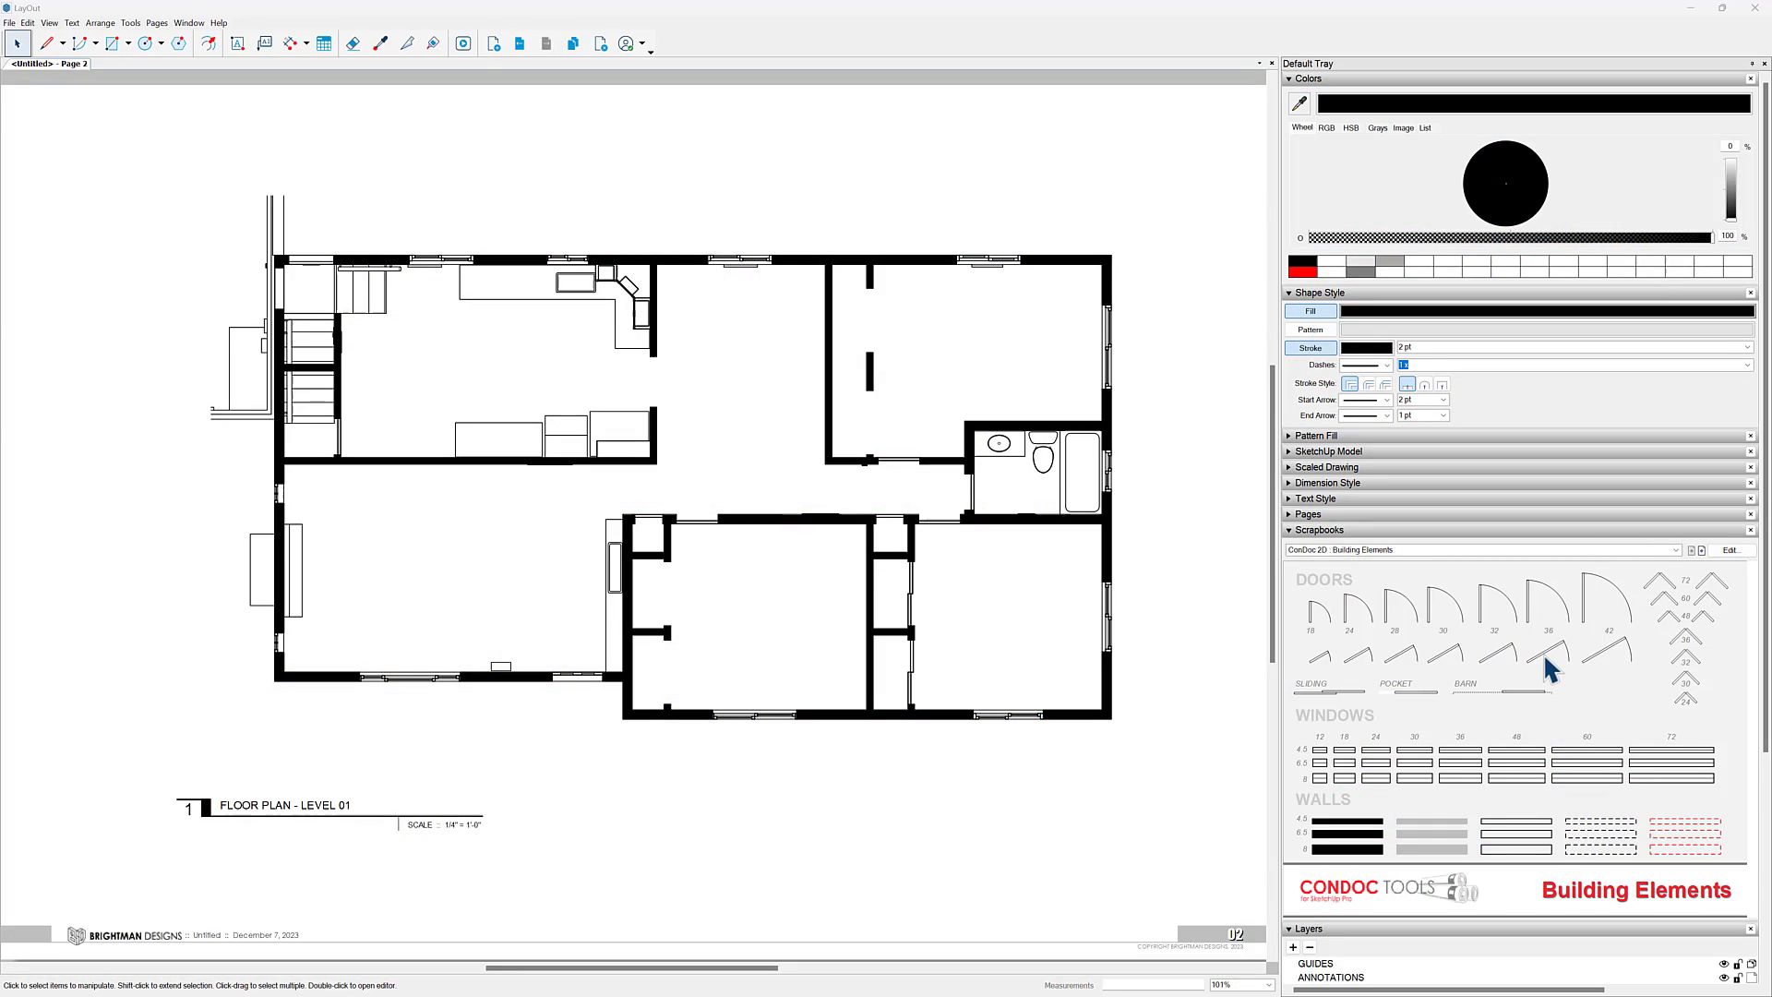
# Step: Insert the 36 window from the Building Elements scrapbook at the upper-right room's top-wall opening
pyautogui.scroll(9, 1014, 243)
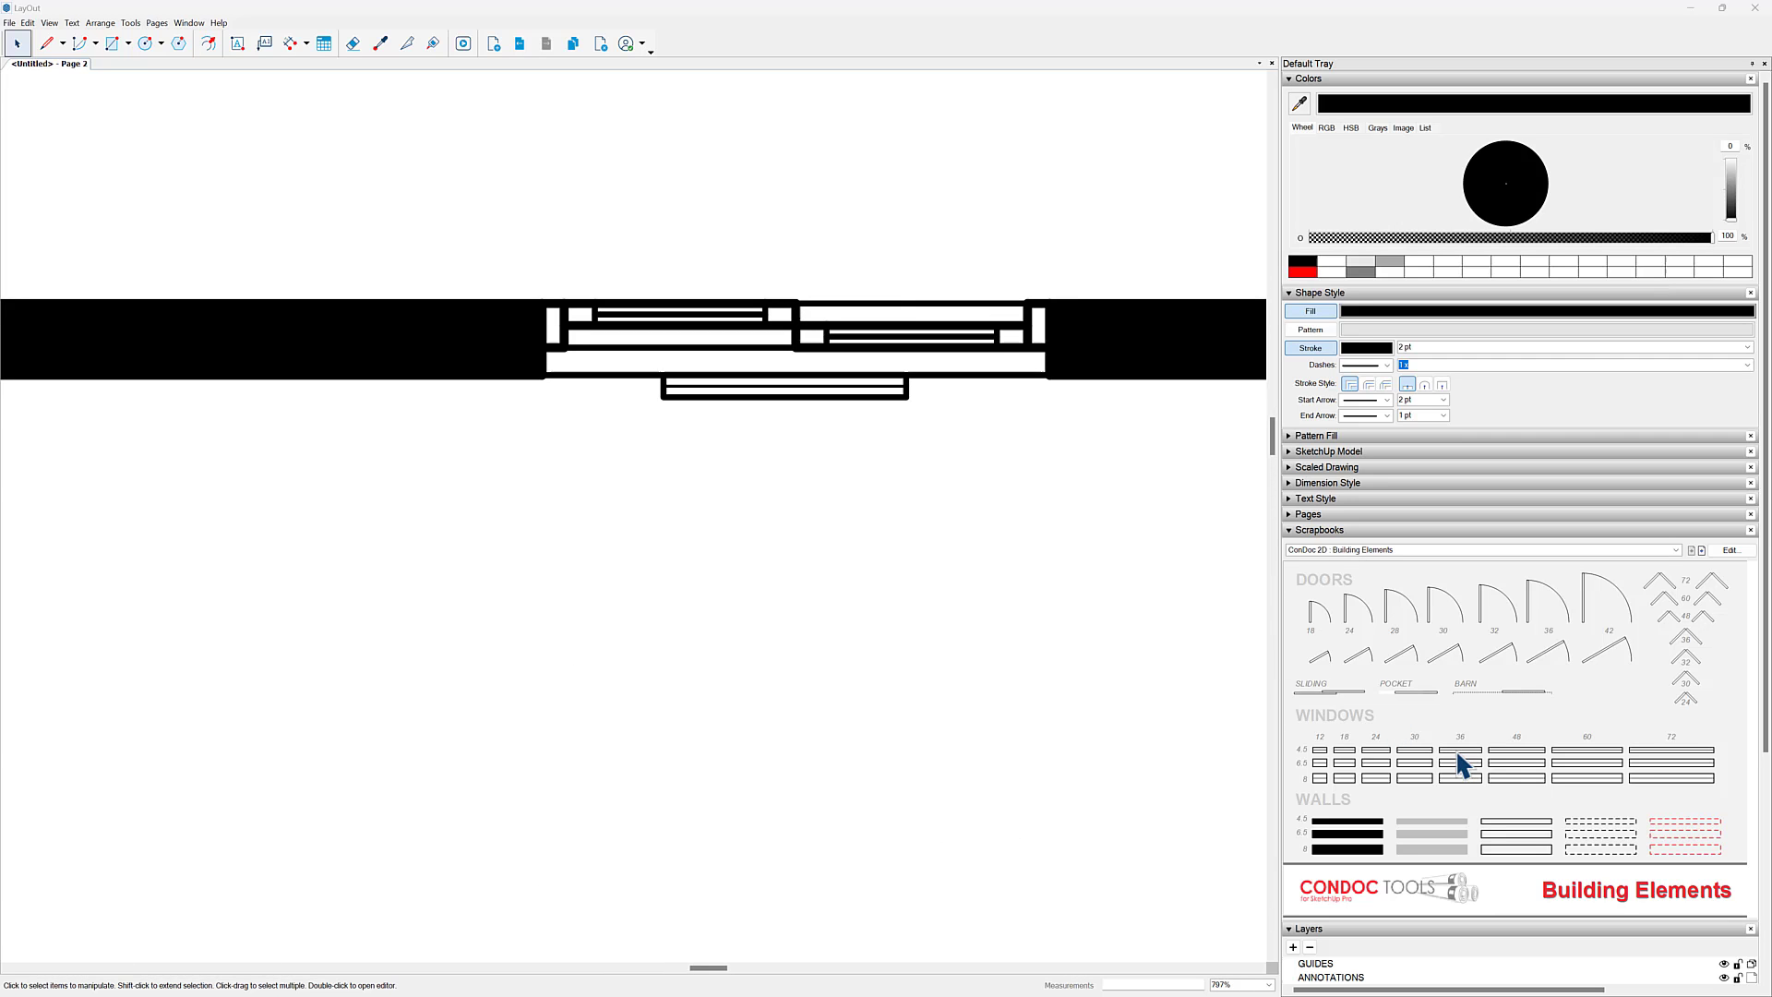
pyautogui.moveTo(1458, 764); pyautogui.dragTo(750, 231)
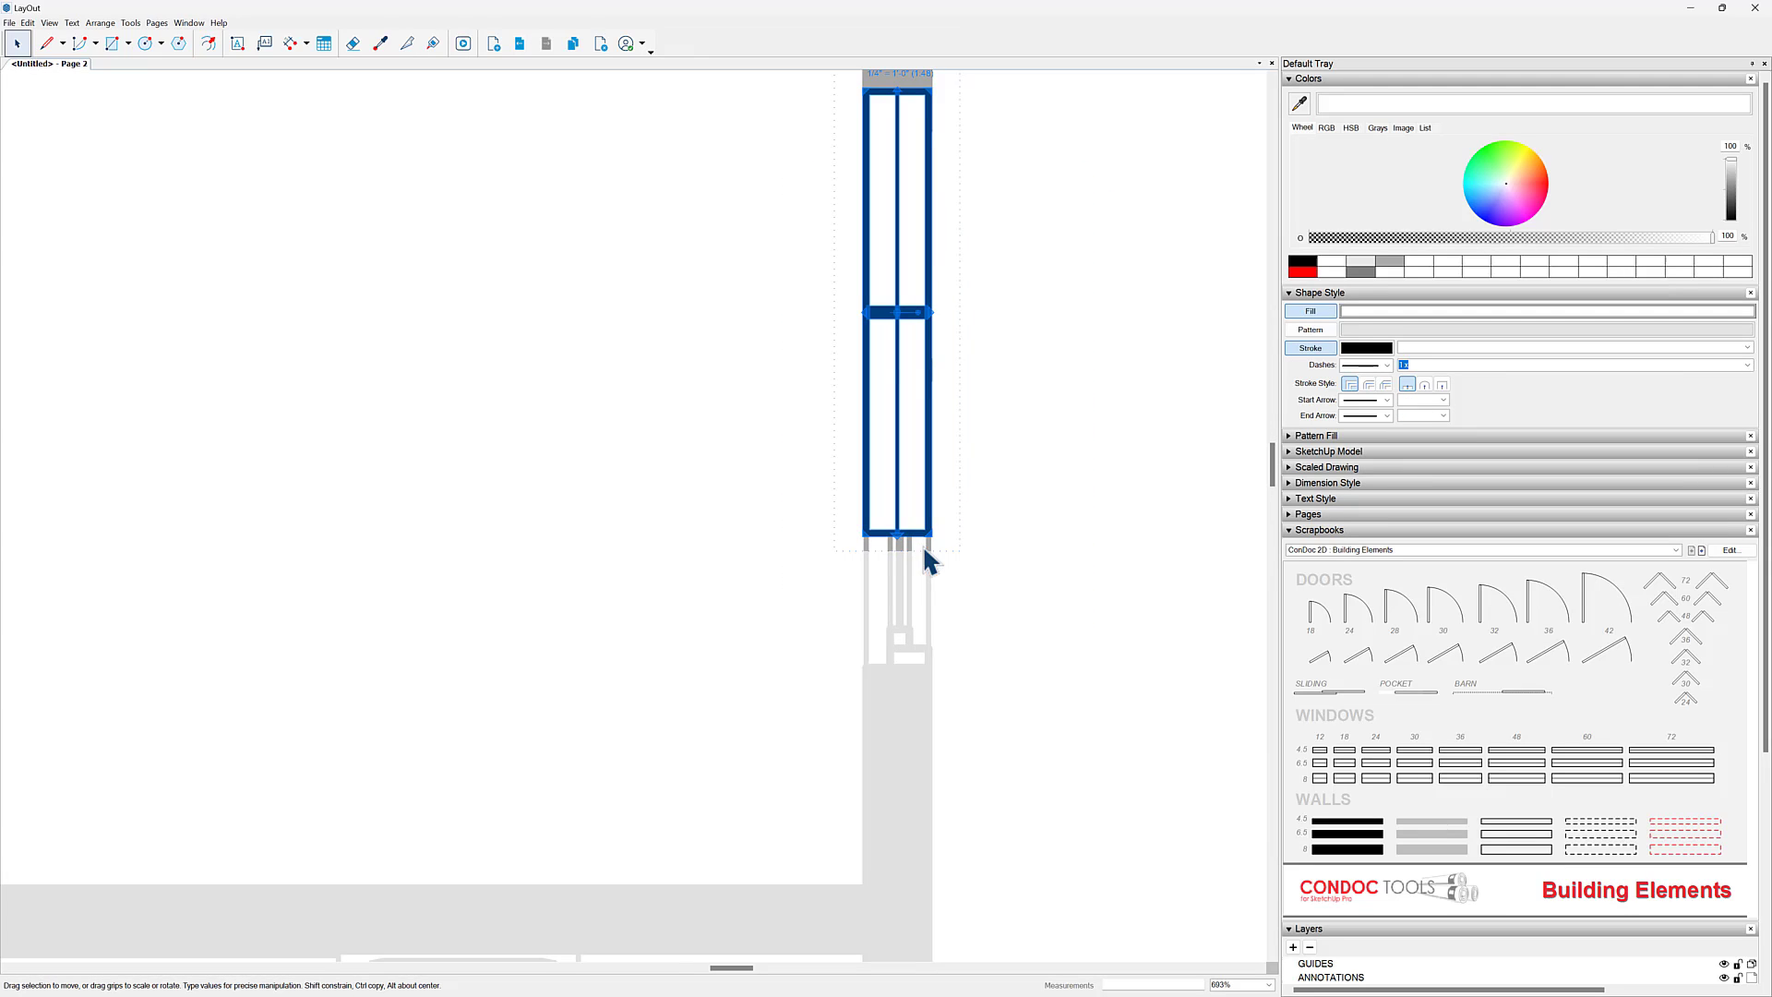
# Step: Stretch the window in the upper-right room's right wall down to the lower edge of its opening
pyautogui.moveTo(903, 574); pyautogui.dragTo(908, 668)
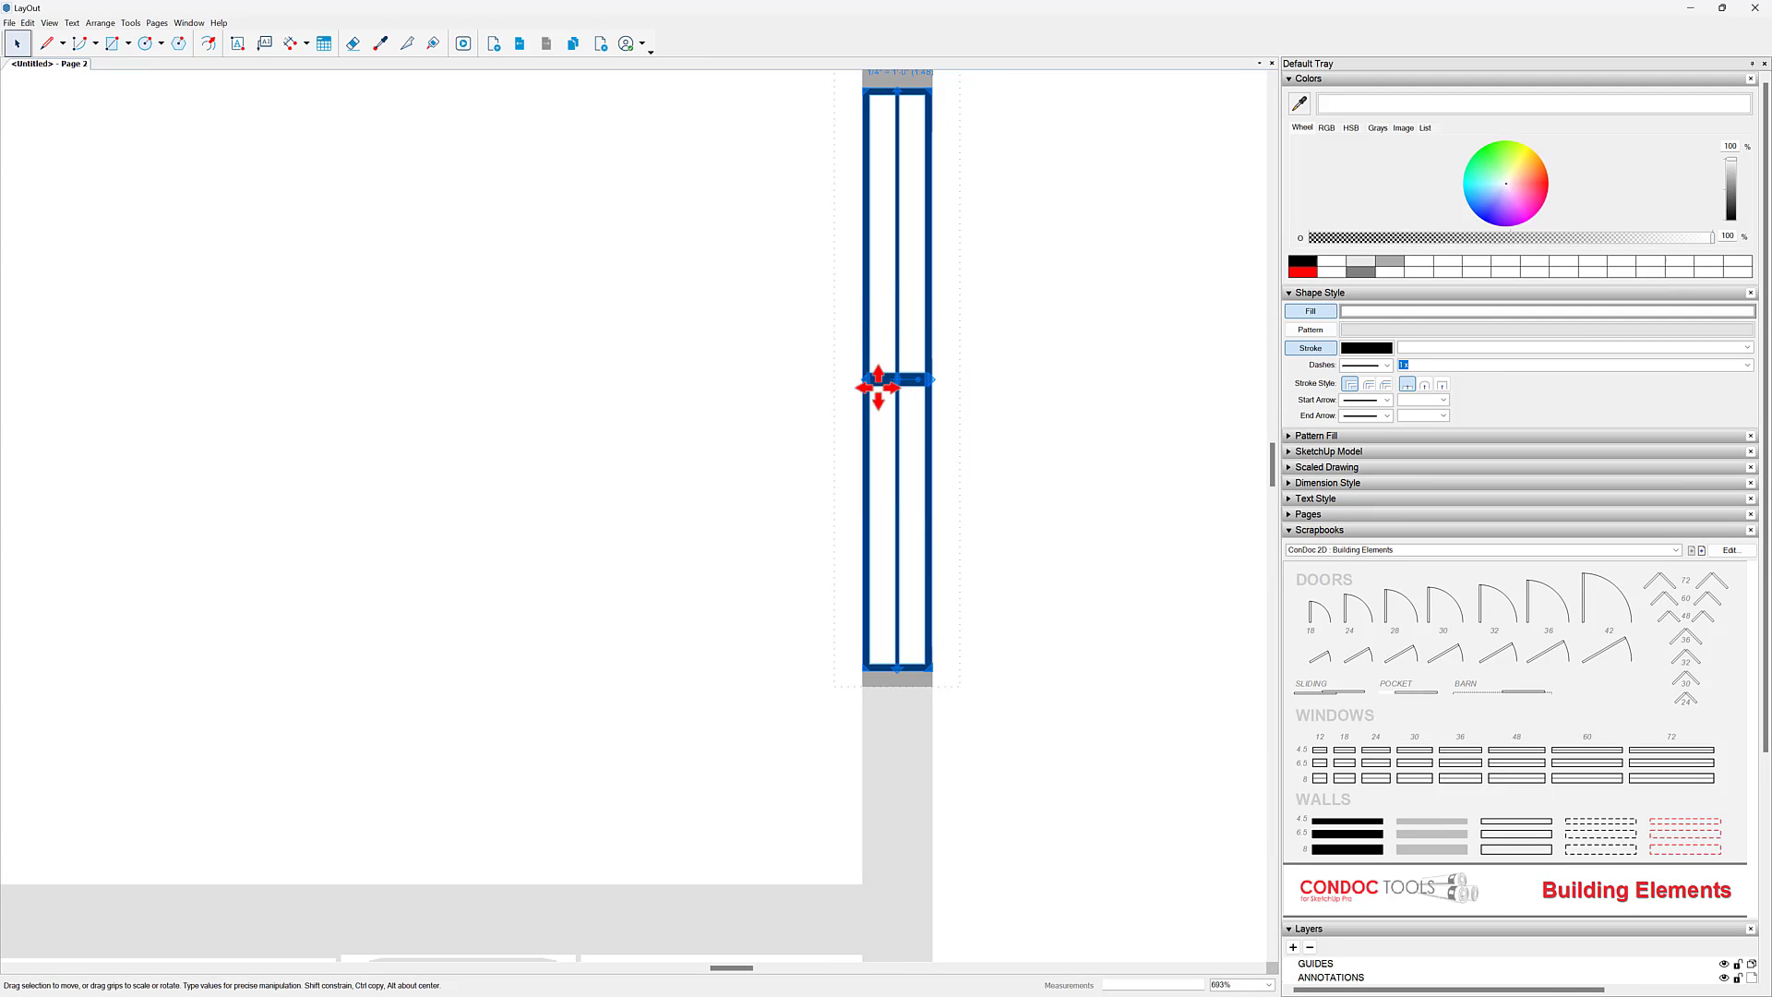
pyautogui.click(950, 380)
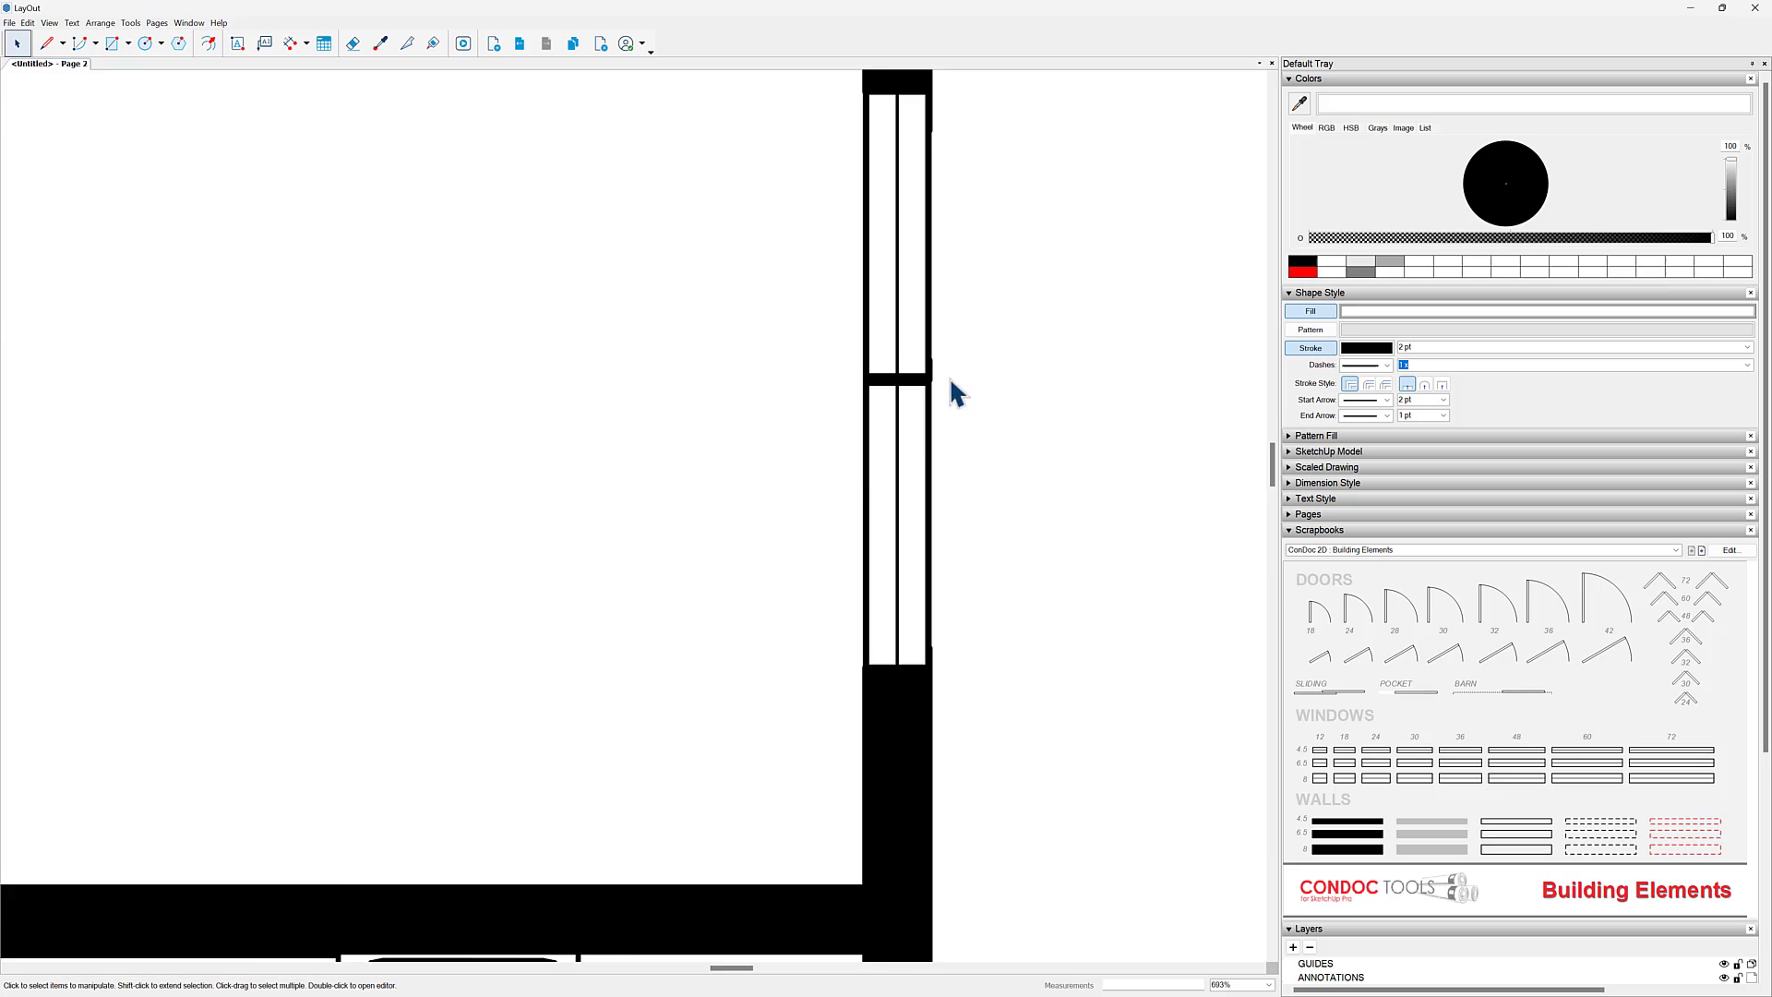
# Step: Toggle the BACKGROUNDS layer to check the placed windows against the plan, leaving the layer hidden
pyautogui.scroll(-3, 949, 381)
pyautogui.click(1350, 531)
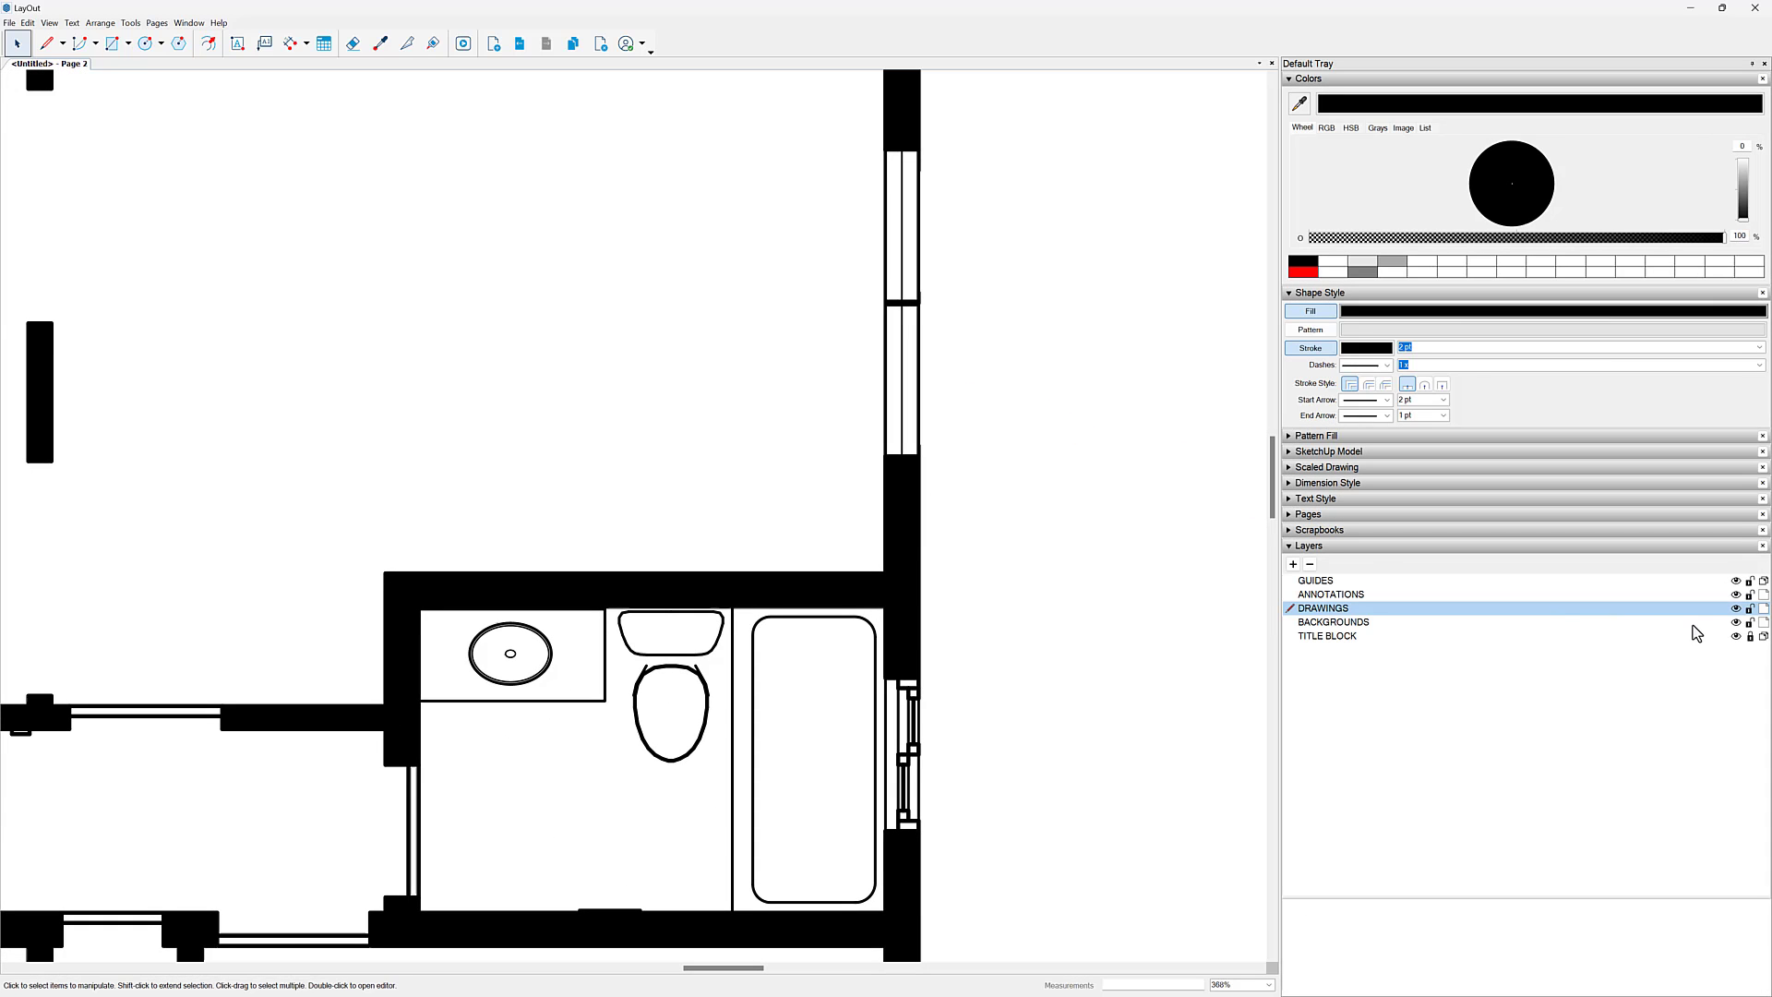
pyautogui.click(1737, 622)
pyautogui.scroll(-5, 1059, 471)
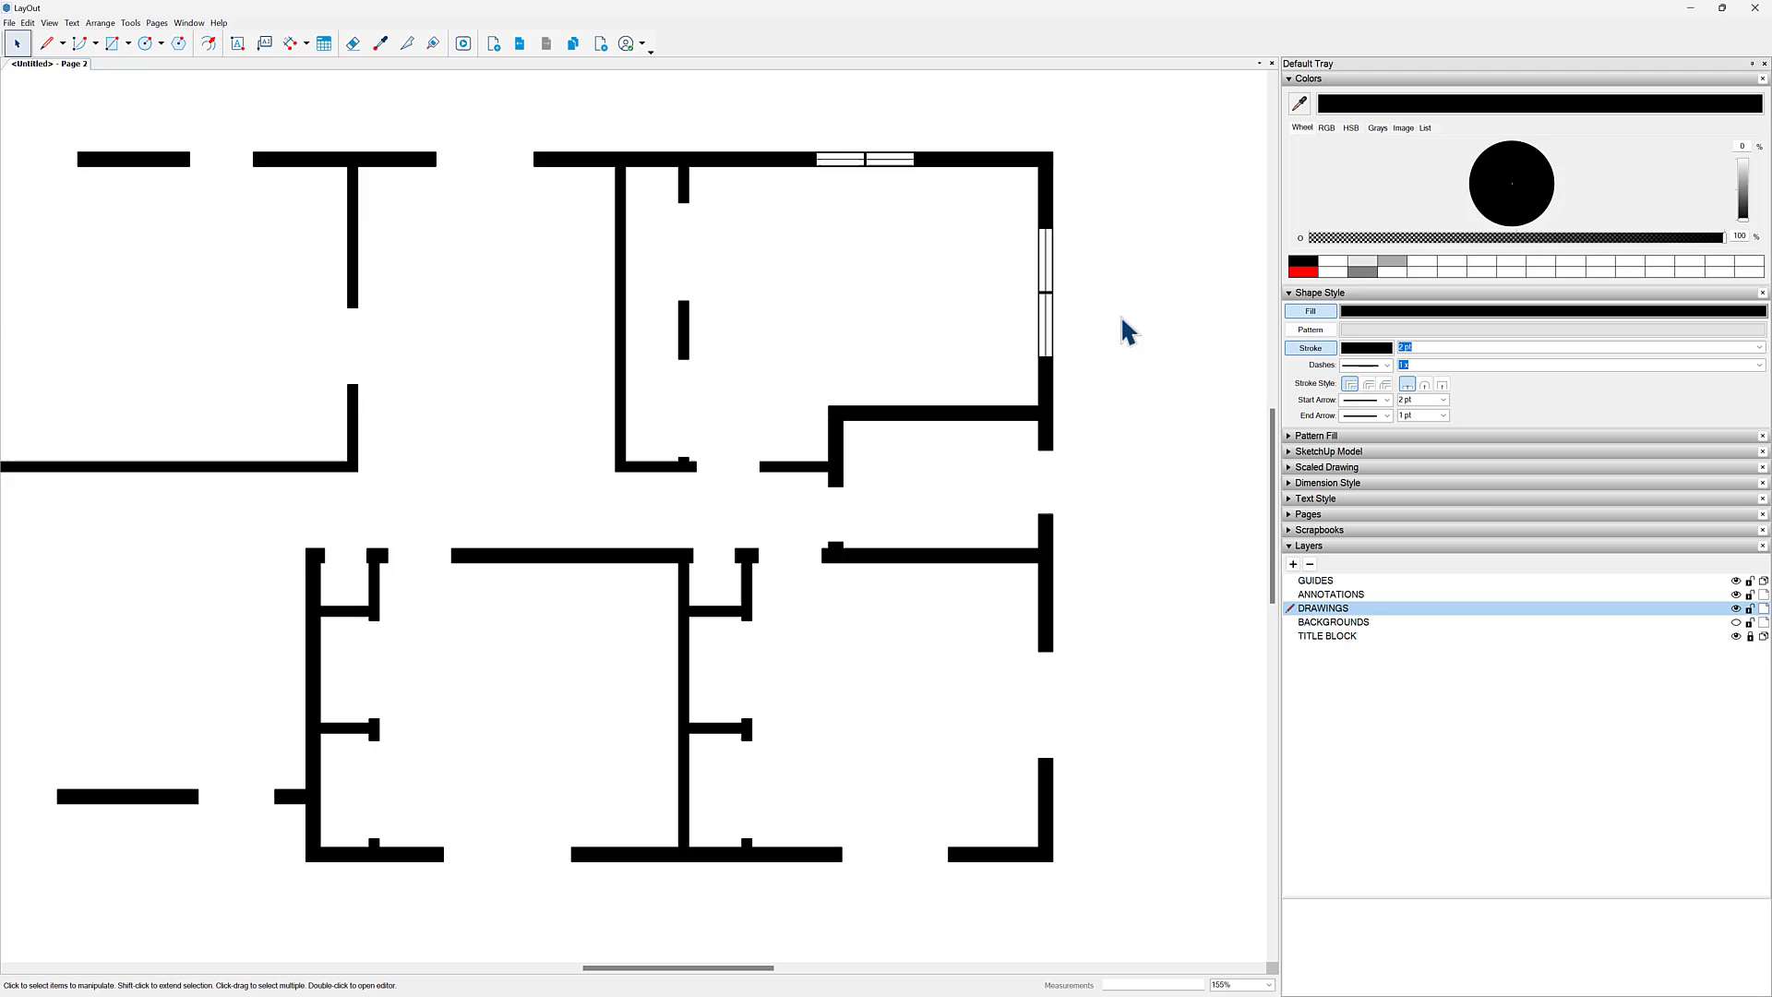
pyautogui.click(1737, 622)
pyautogui.scroll(-2, 1076, 597)
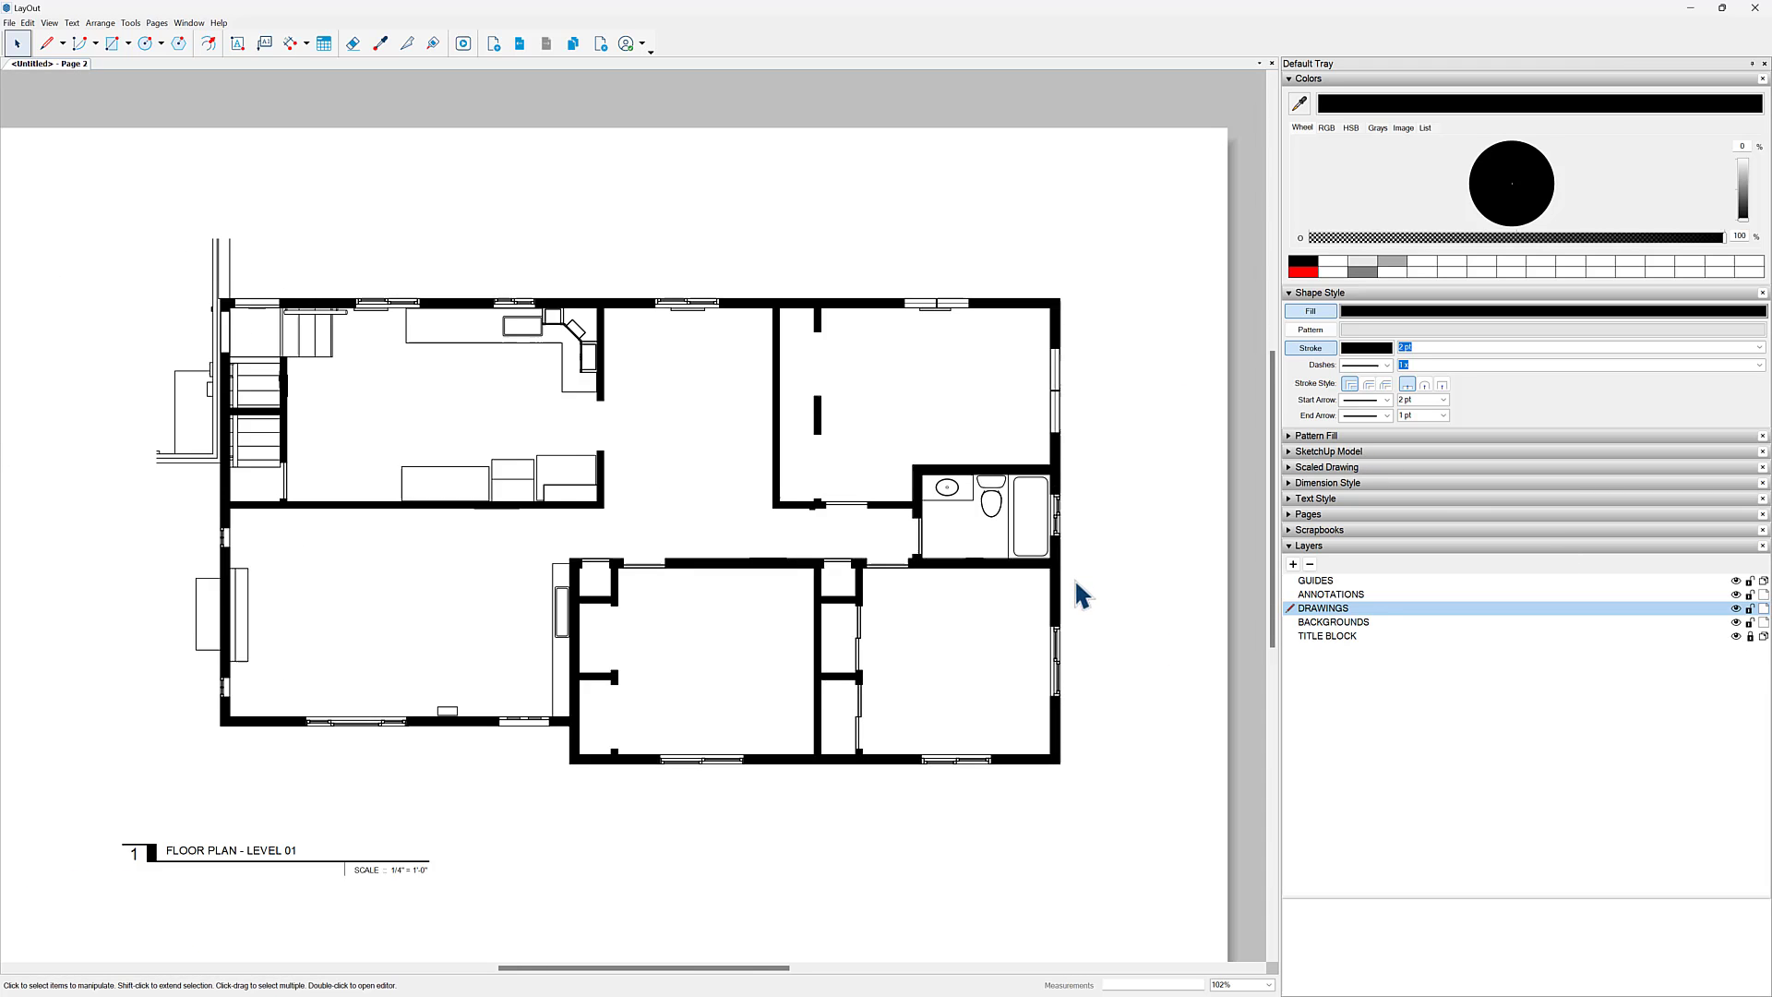
pyautogui.scroll(2, 1108, 502)
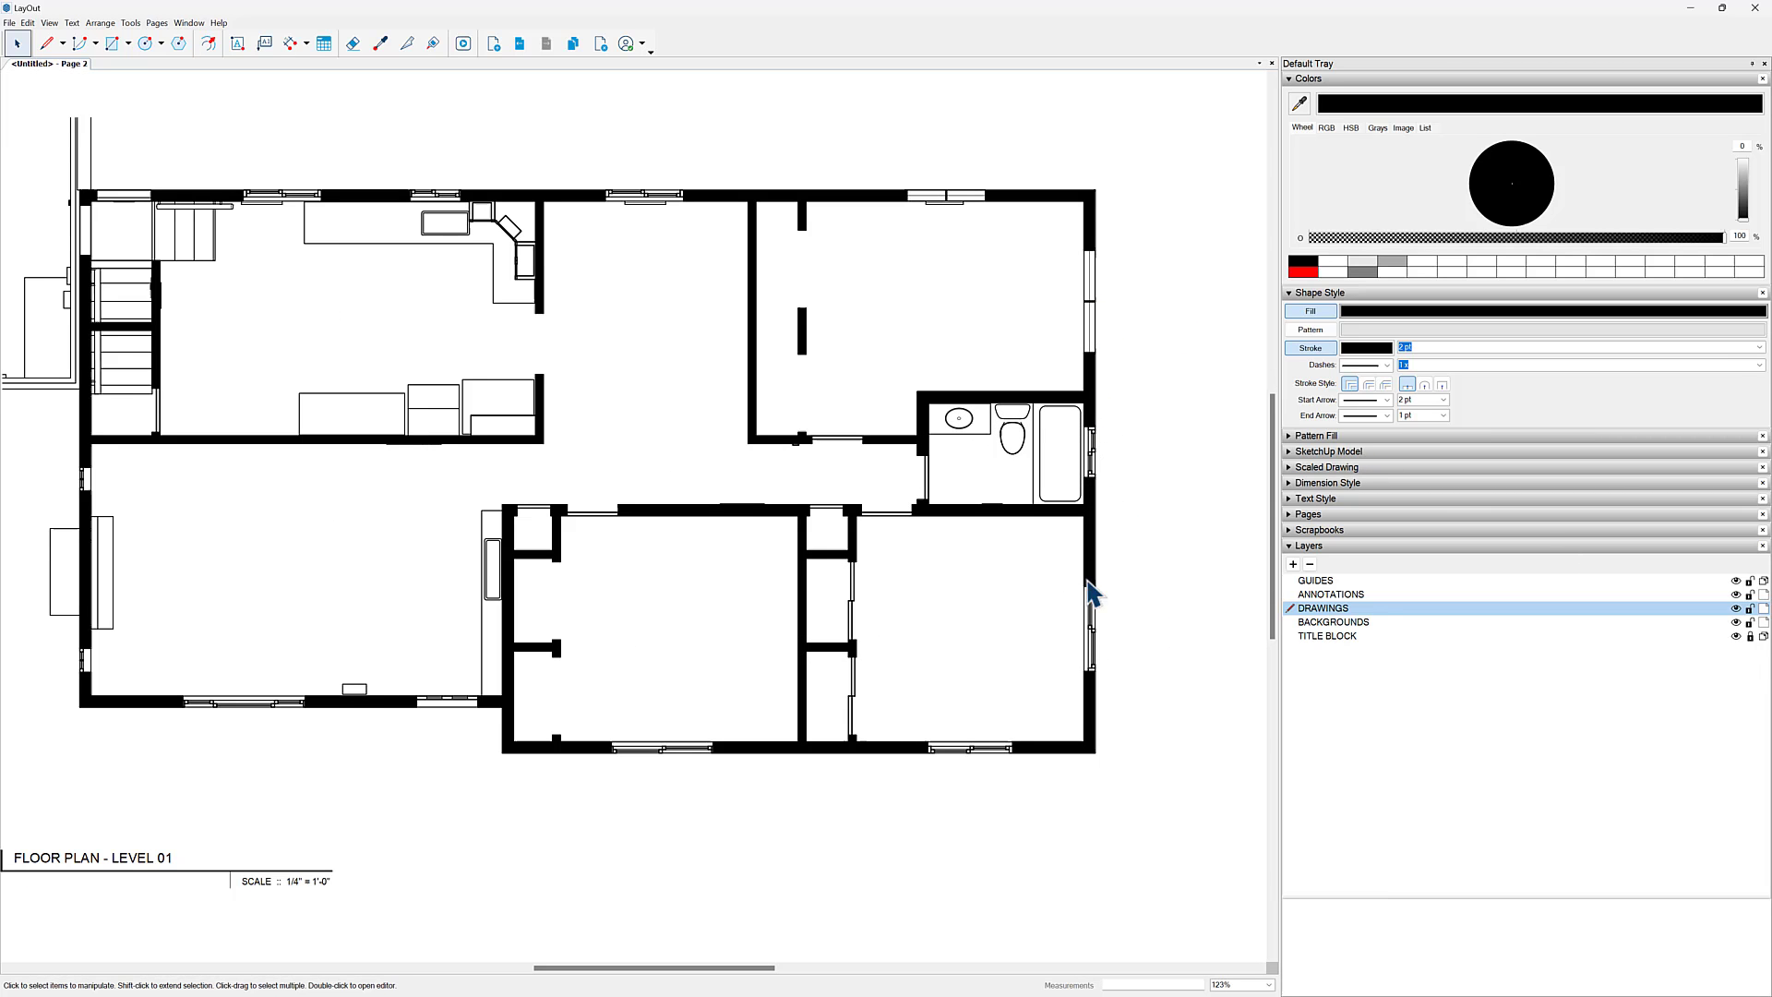
pyautogui.moveTo(257, 729); pyautogui.dragTo(329, 735, button='middle')
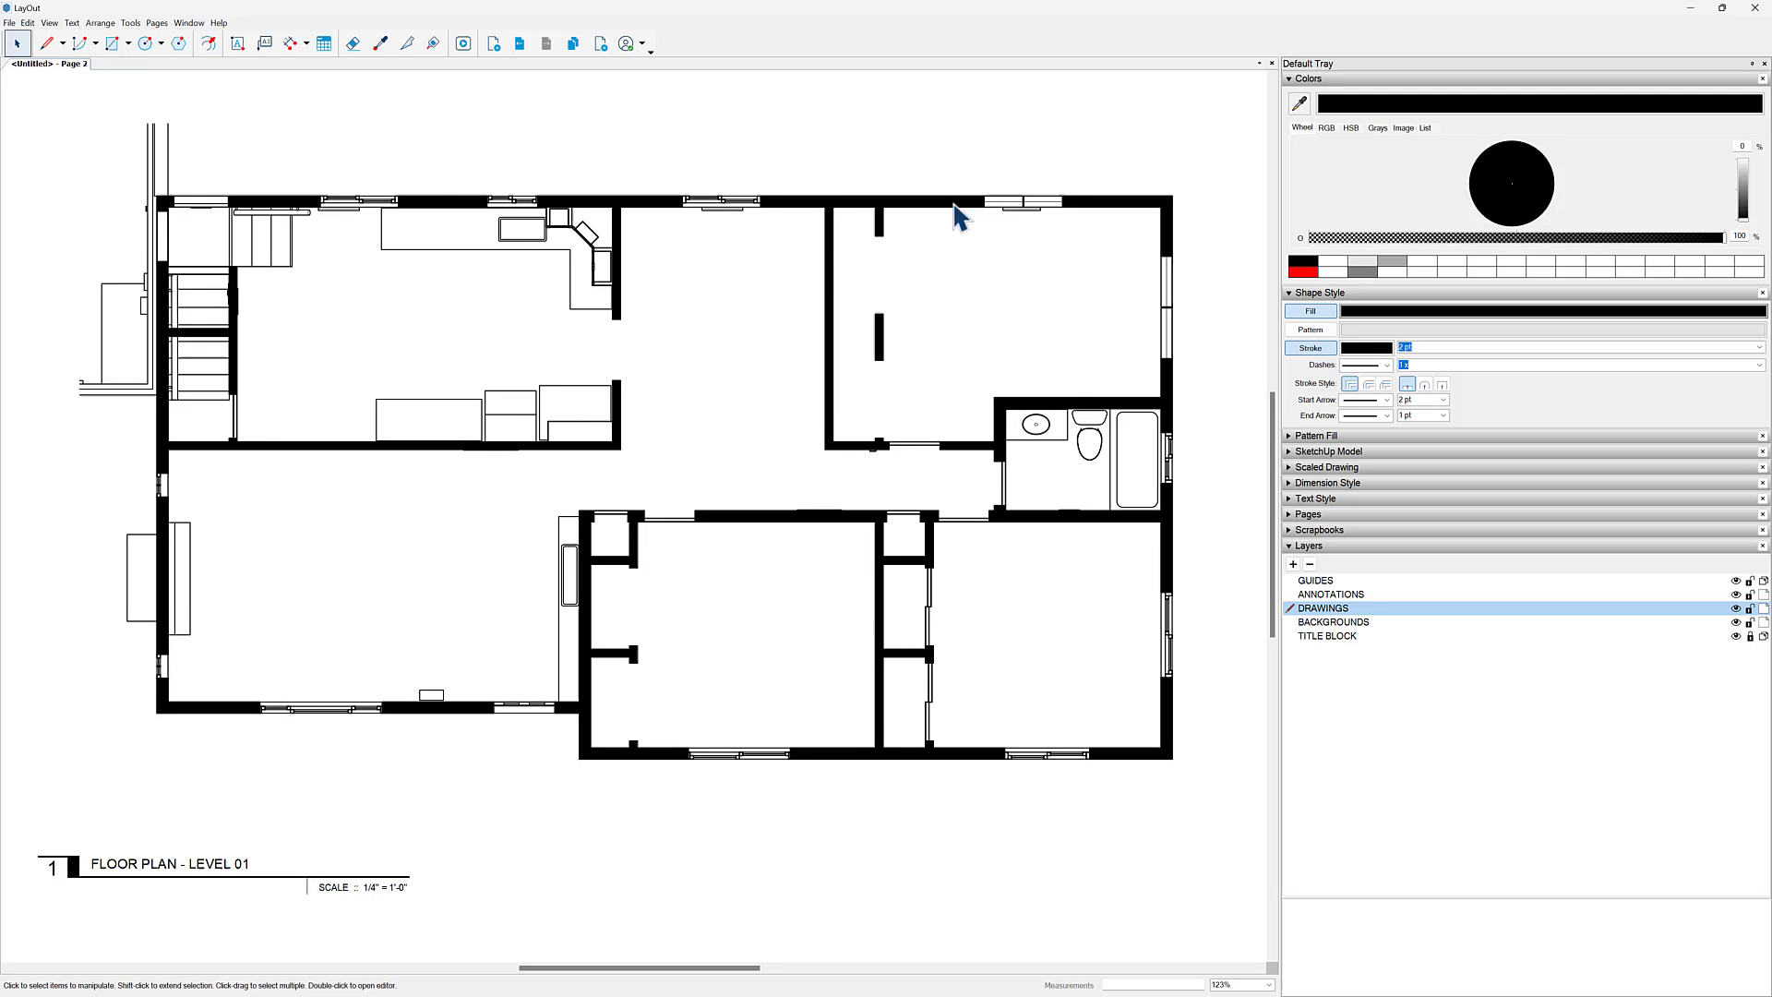
pyautogui.click(1736, 623)
# Step: Remove the scale from the upper-right room's top-wall window and copy it into the next opening to the left
pyautogui.scroll(2, 1016, 206)
pyautogui.click(1017, 205)
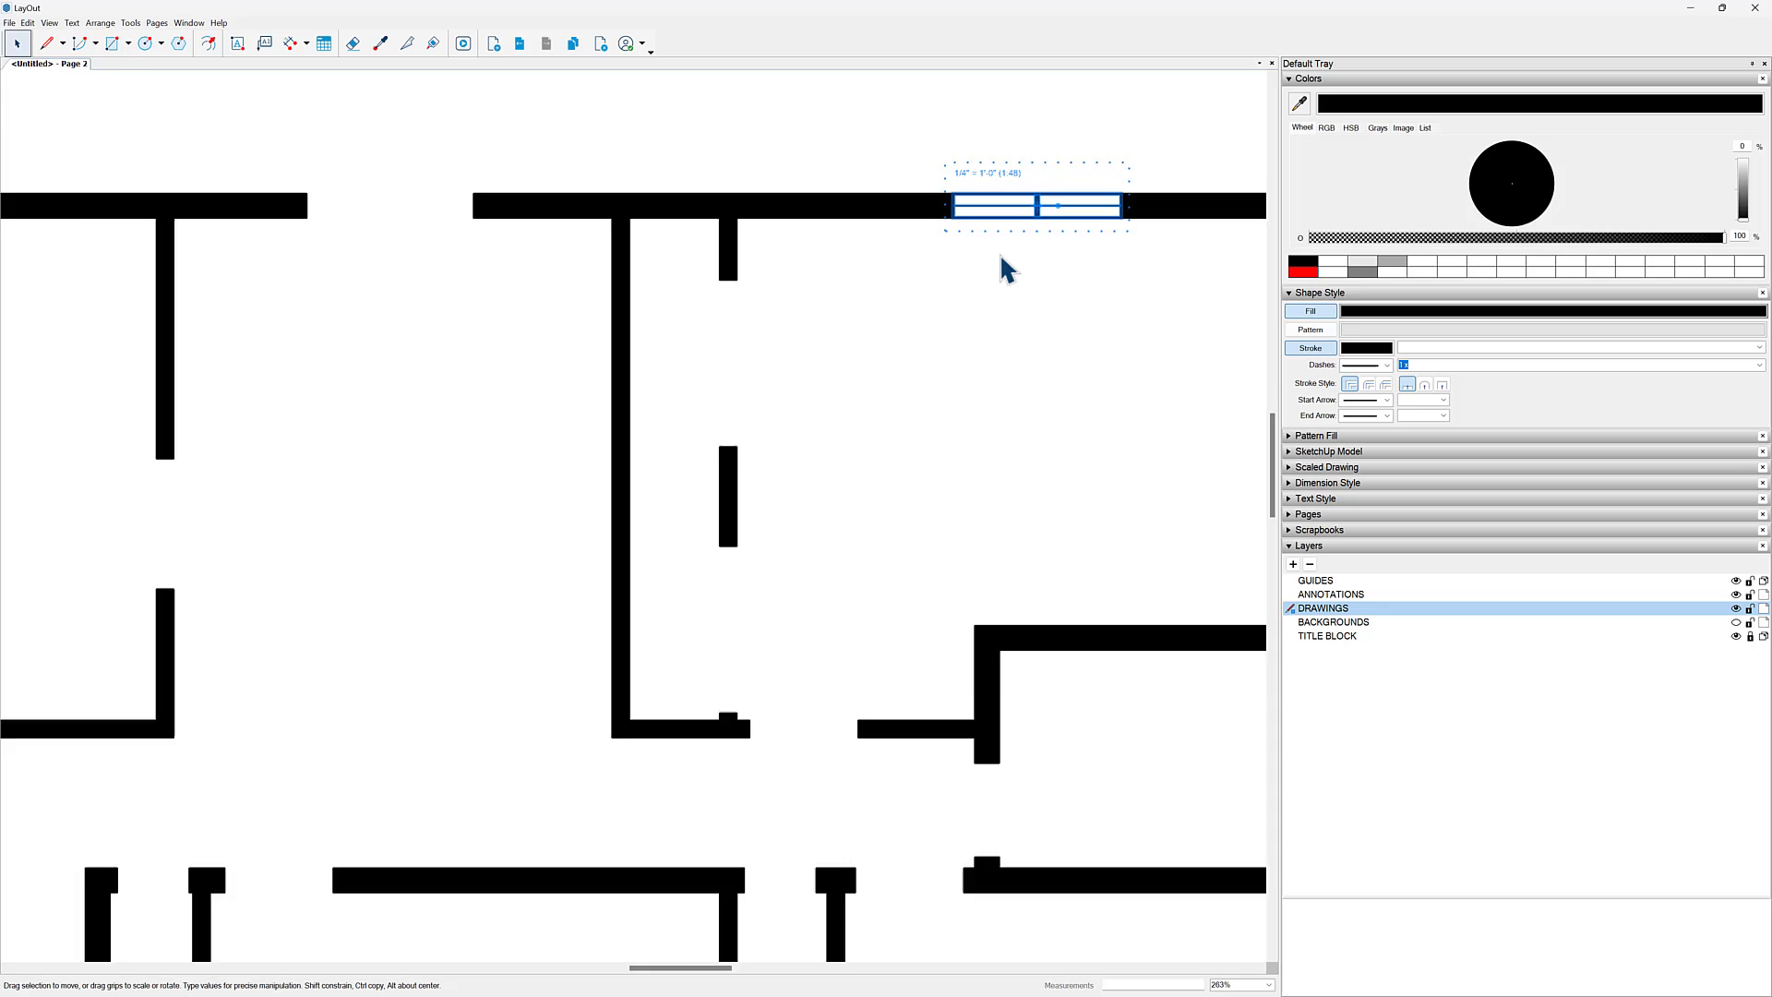
pyautogui.scroll(1, 1001, 263)
pyautogui.rightClick(985, 242)
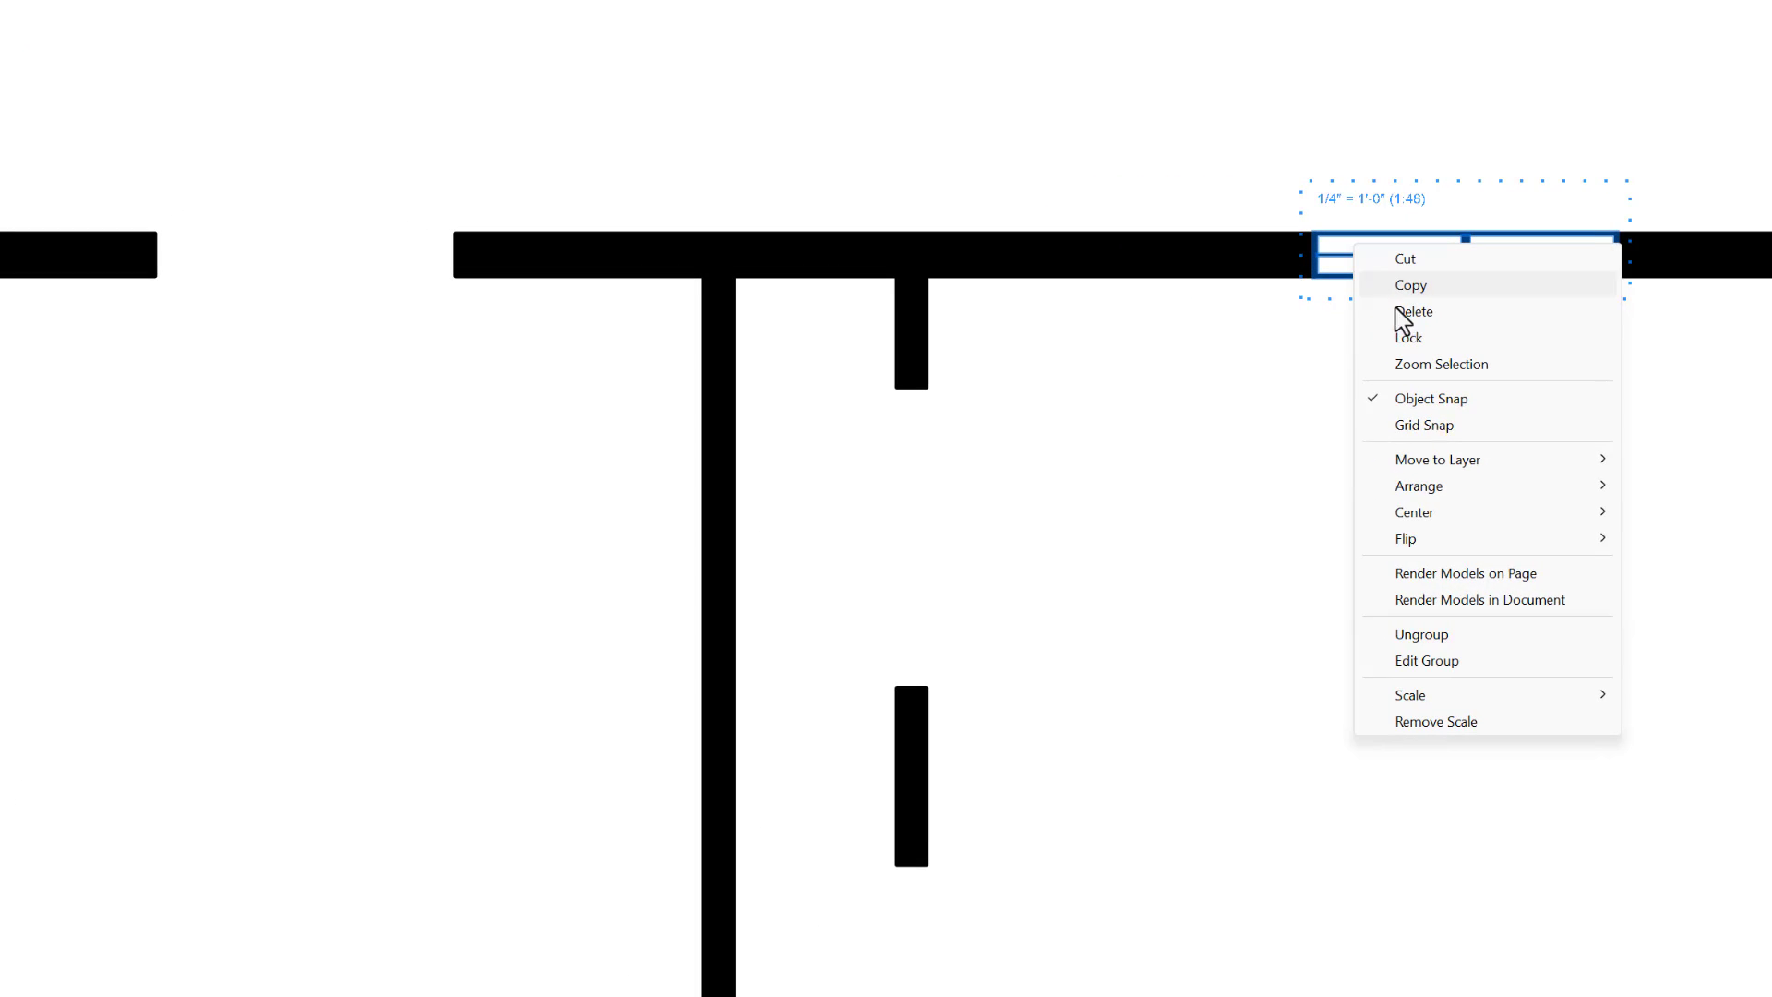
pyautogui.click(1518, 725)
pyautogui.moveTo(1398, 246); pyautogui.dragTo(267, 219)
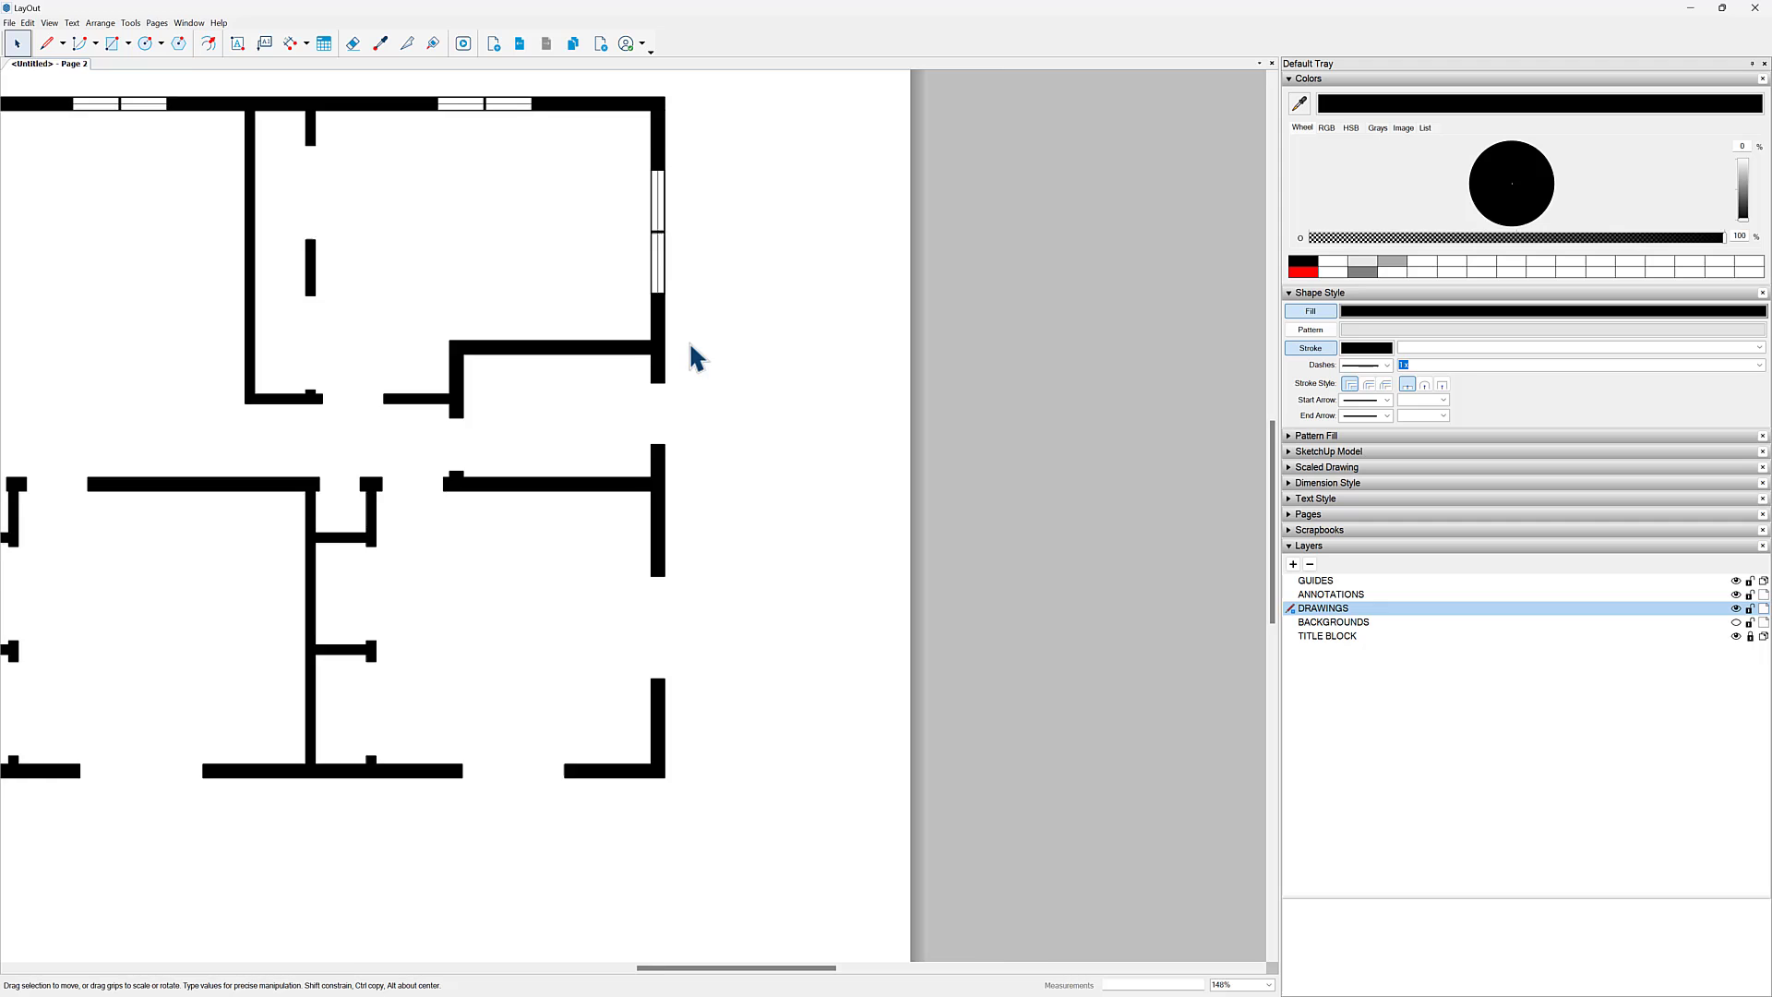
# Step: Remove the scale from the window in the upper-right room's right wall
pyautogui.scroll(2, 655, 231)
pyautogui.click(655, 231)
pyautogui.scroll(-3, 779, 400)
pyautogui.scroll(4, 732, 231)
pyautogui.rightClick(734, 233)
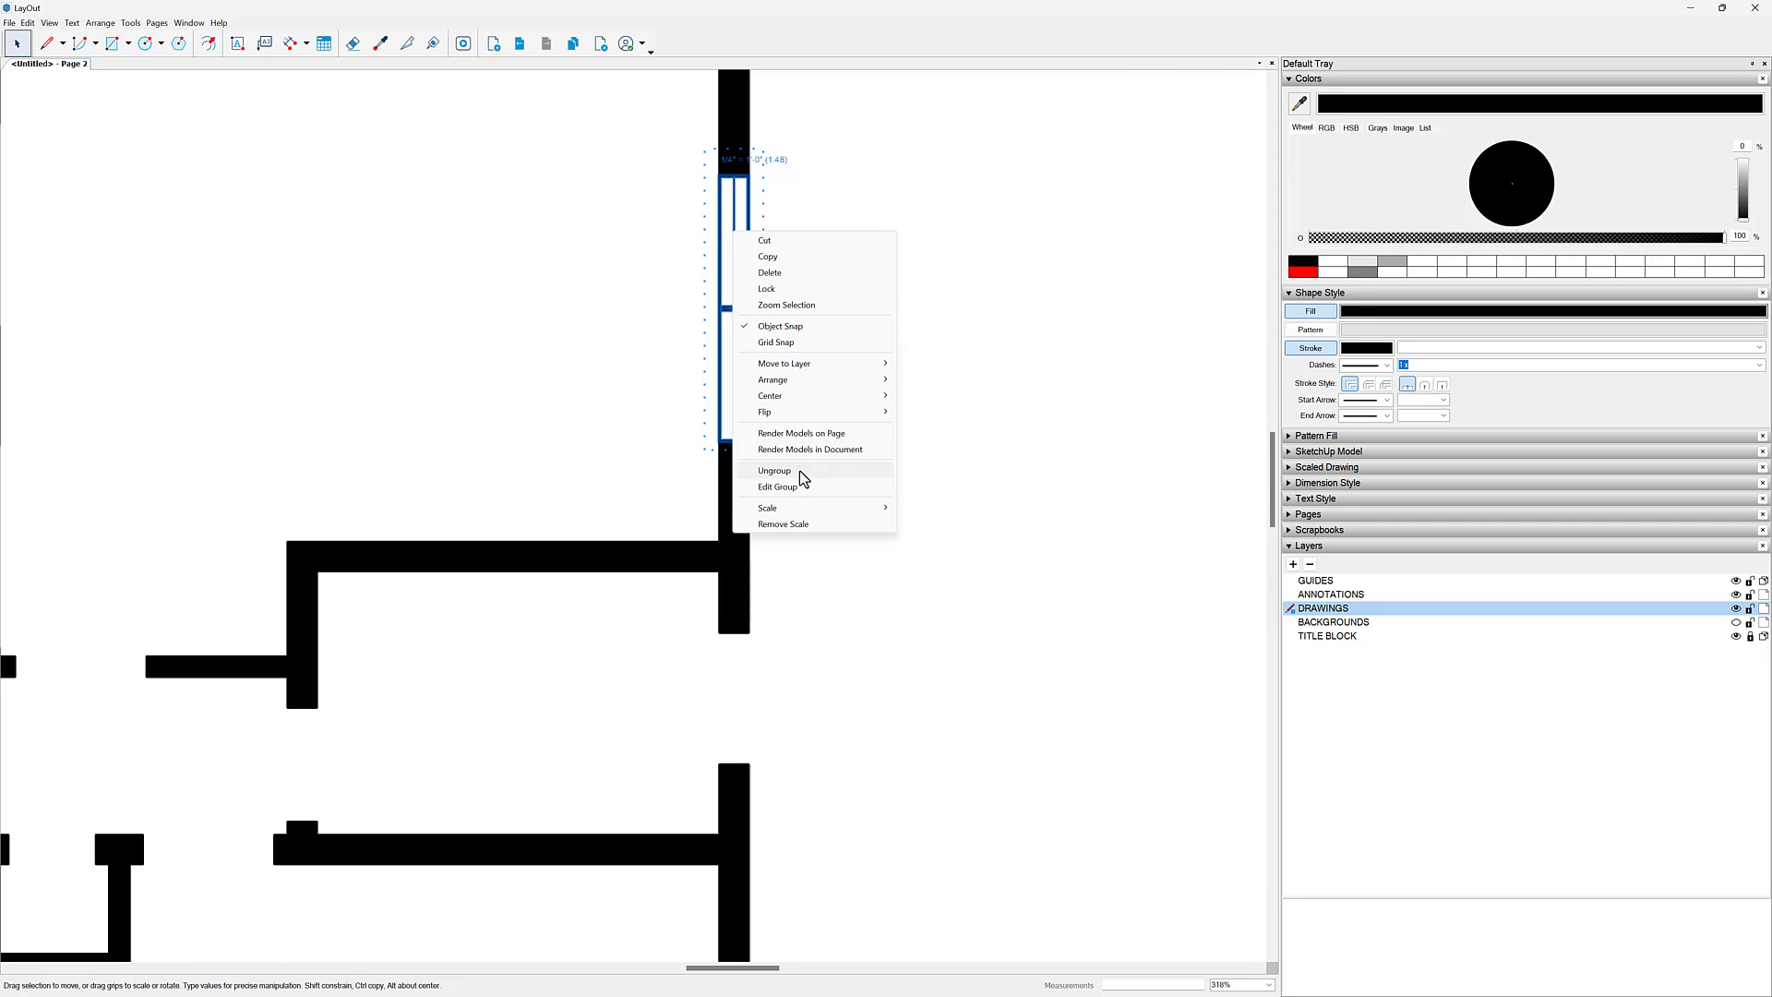
pyautogui.click(728, 237)
# Step: Copy the right-wall window down to the bathroom opening and resize it to fit
pyautogui.keyDown('ctrl'); pyautogui.moveTo(729, 237); pyautogui.dragTo(774, 691); pyautogui.keyUp('ctrl')
pyautogui.moveTo(783, 753); pyautogui.dragTo(900, 426, button='middle')
pyautogui.scroll(5, 847, 515)
pyautogui.moveTo(827, 658); pyautogui.dragTo(845, 442)
# Step: Place a copy of the window in the lower-right room's right-wall opening and stretch it to fill the gap
pyautogui.scroll(-5, 897, 406)
pyautogui.moveTo(897, 406); pyautogui.dragTo(881, 313, button='middle')
pyautogui.moveTo(833, 323); pyautogui.dragTo(844, 711)
pyautogui.hotkey('ctrl', 'z')
pyautogui.moveTo(849, 678); pyautogui.dragTo(824, 397, button='middle')
pyautogui.scroll(4, 827, 371)
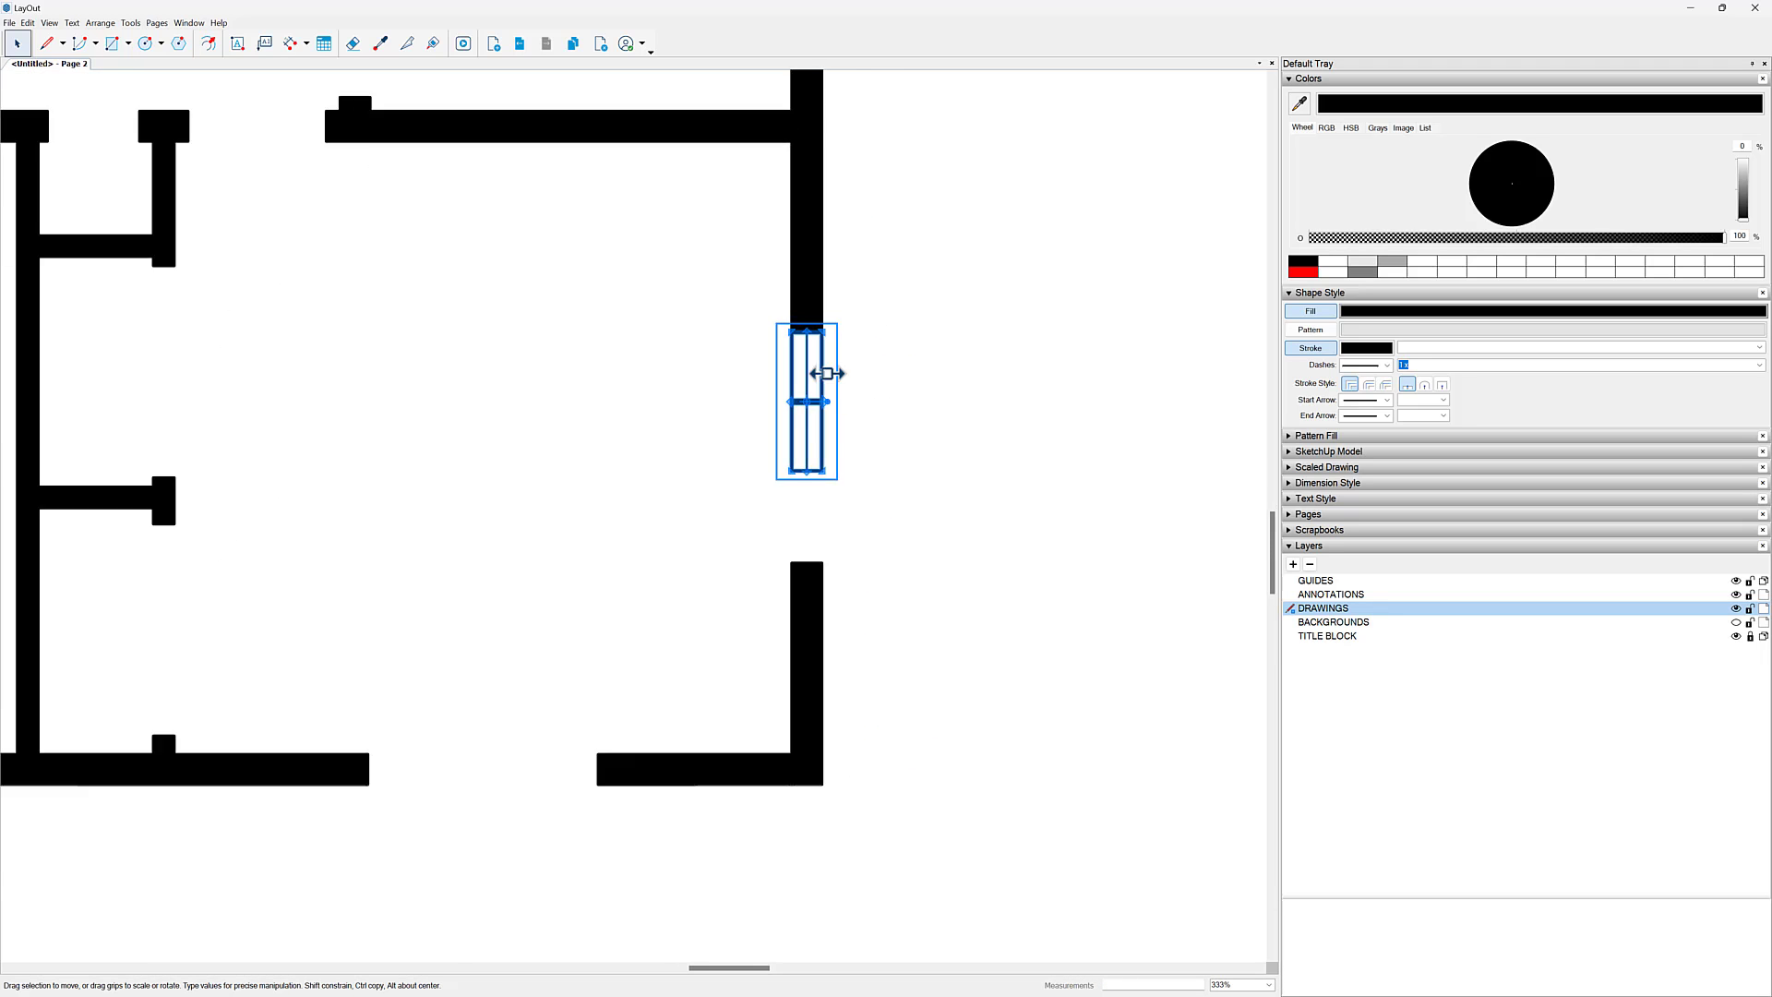
pyautogui.moveTo(802, 505); pyautogui.dragTo(818, 622)
# Step: Place a horizontal copy of the window in the lower-right room's bottom-wall opening and fit it to the gap
pyautogui.scroll(-5, 823, 553)
pyautogui.moveTo(824, 553); pyautogui.dragTo(1034, 410, button='middle')
pyautogui.keyDown('ctrl'); pyautogui.moveTo(1026, 395); pyautogui.dragTo(763, 566); pyautogui.keyUp('ctrl')
pyautogui.scroll(5, 762, 552)
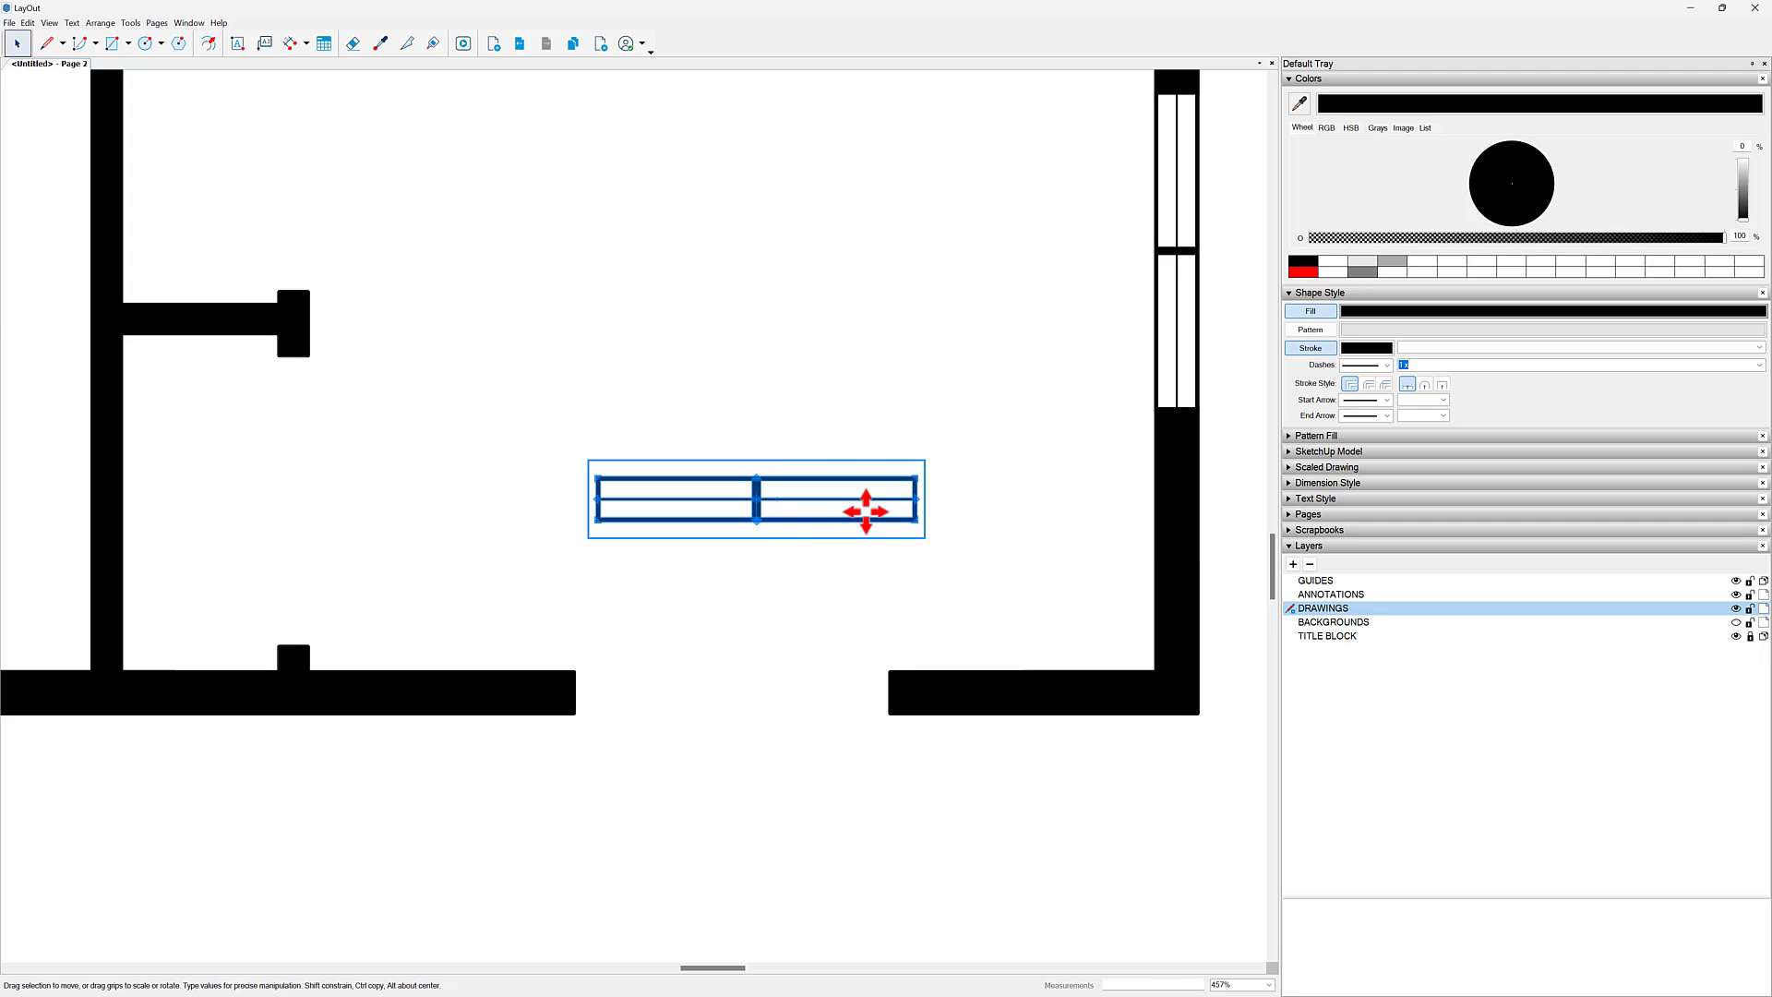
pyautogui.moveTo(864, 510); pyautogui.dragTo(843, 695)
pyautogui.scroll(2, 612, 687)
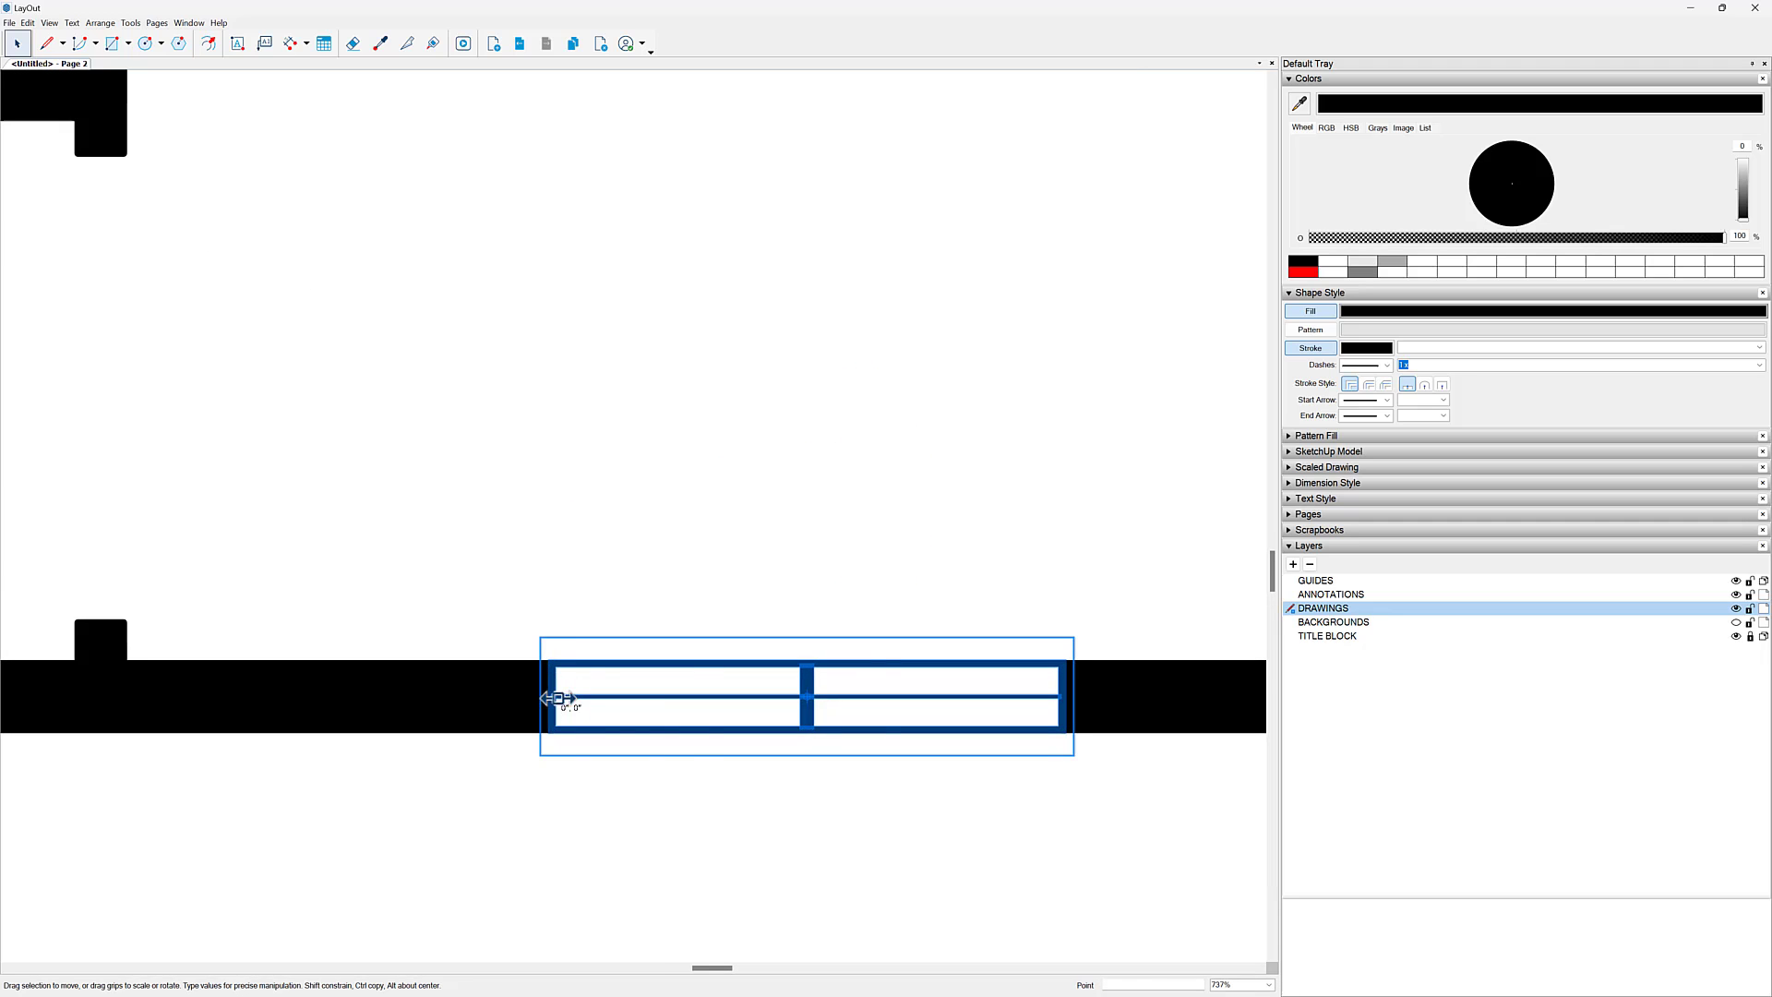
pyautogui.moveTo(559, 699)
pyautogui.mouseDown()
pyautogui.moveTo(708, 704)
pyautogui.moveTo(557, 721)
pyautogui.mouseUp()
# Step: Copy the bottom-wall window into the lower-middle room's bottom-wall opening and stretch it to fit
pyautogui.scroll(-3, 716, 555)
pyautogui.moveTo(716, 555); pyautogui.dragTo(917, 420, button='middle')
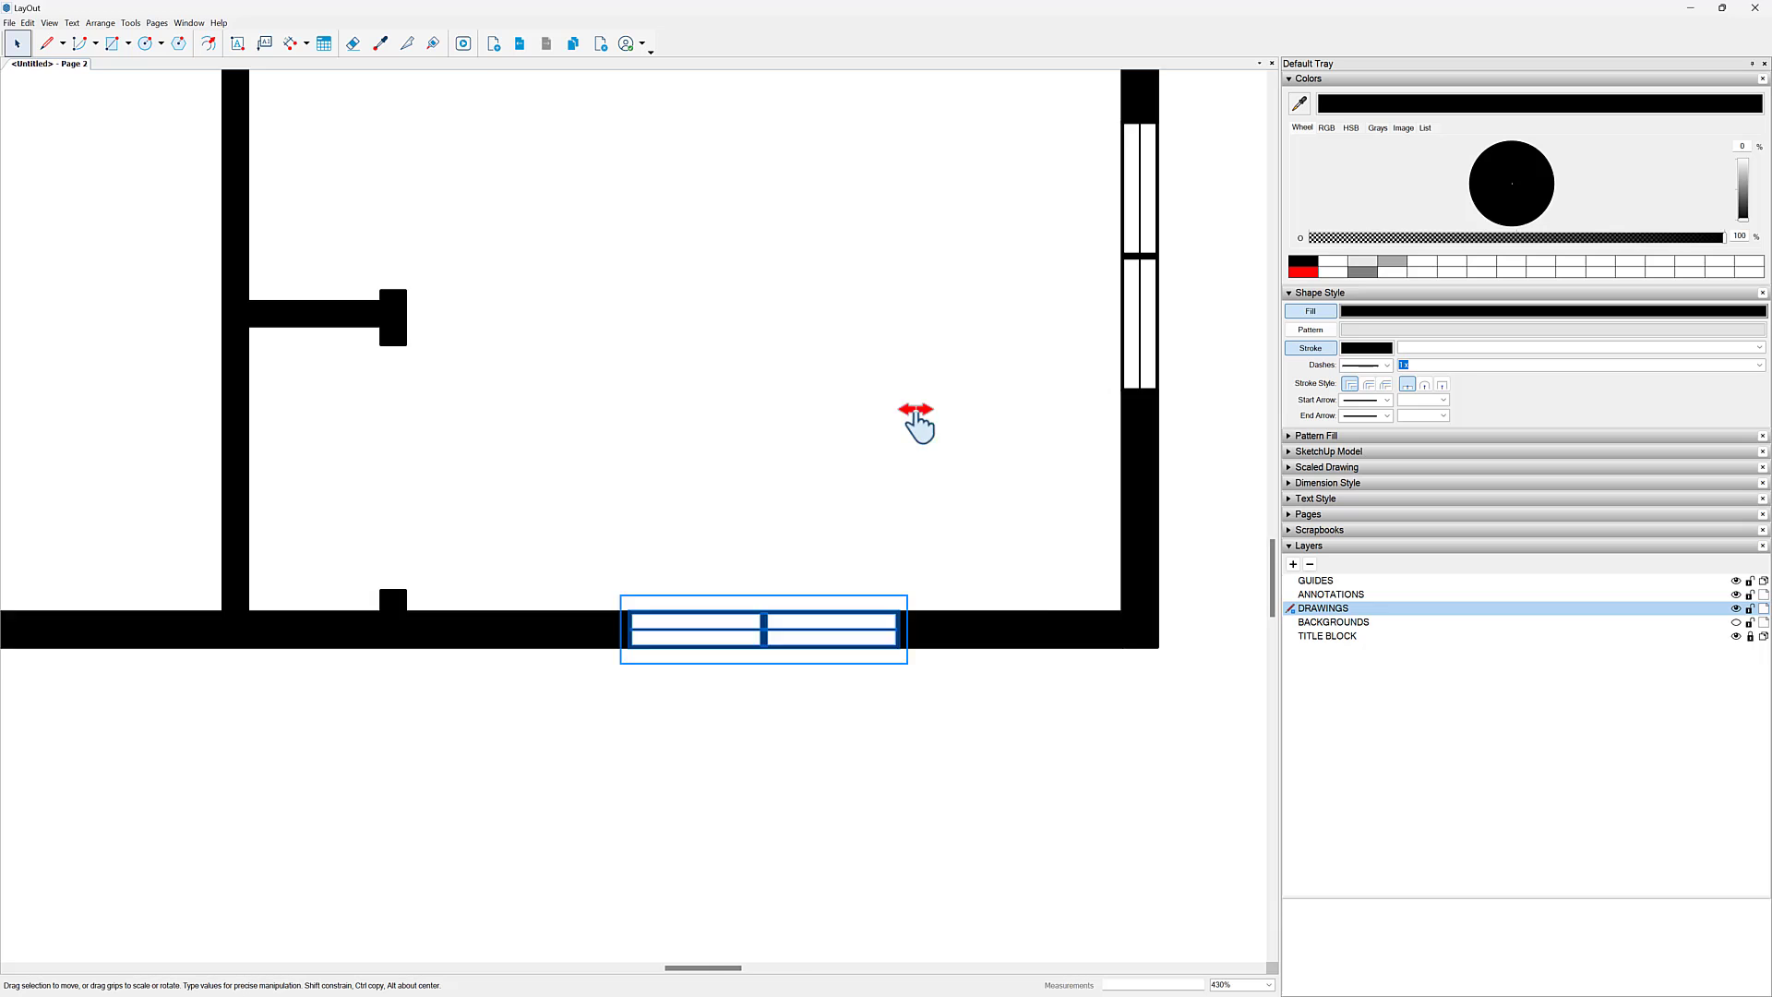
pyautogui.scroll(-2, 916, 425)
pyautogui.moveTo(977, 483); pyautogui.dragTo(263, 492)
pyautogui.scroll(2, 332, 485)
pyautogui.moveTo(441, 497); pyautogui.dragTo(462, 500)
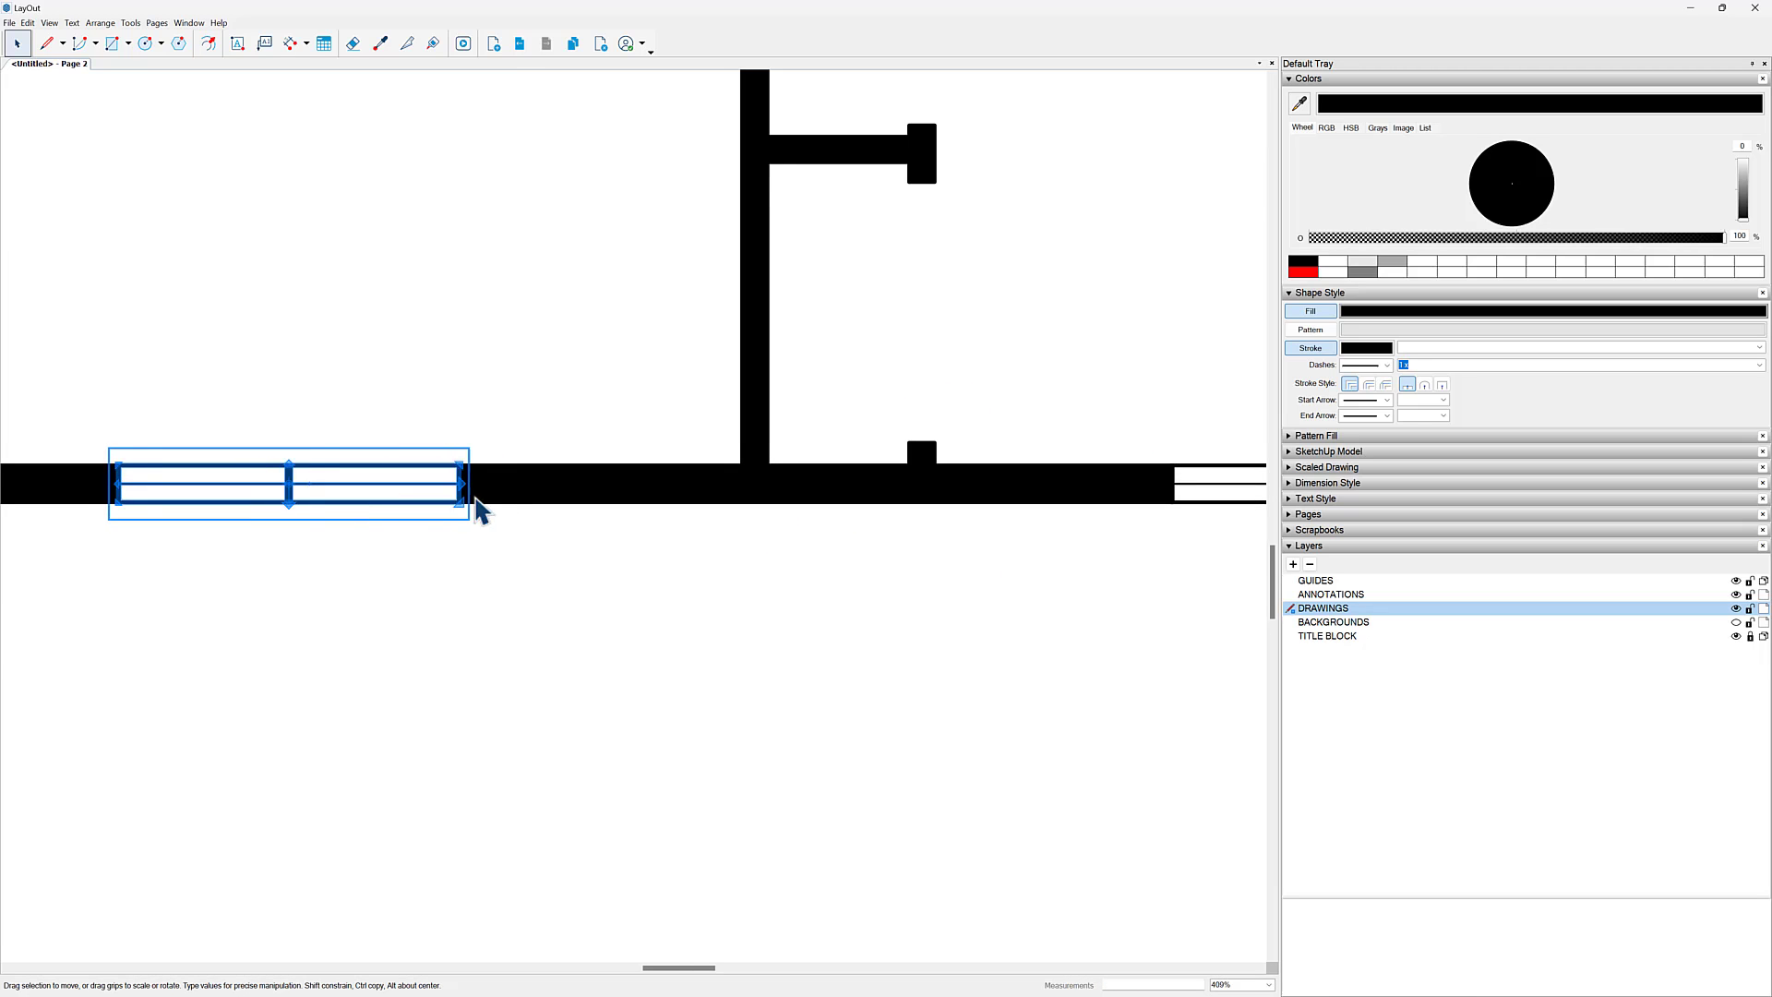
# Step: Copy the window to the lower-left room's wide bottom-wall opening, against the opening's right end
pyautogui.scroll(-3, 476, 503)
pyautogui.moveTo(498, 524); pyautogui.dragTo(1205, 653, button='middle')
pyautogui.scroll(1, 960, 659)
pyautogui.keyDown('ctrl'); pyautogui.moveTo(1073, 651); pyautogui.dragTo(102, 543); pyautogui.keyUp('ctrl')
pyautogui.moveTo(393, 561); pyautogui.dragTo(964, 555, button='middle')
pyautogui.scroll(2, 798, 528)
pyautogui.moveTo(893, 627); pyautogui.dragTo(1048, 602, button='middle')
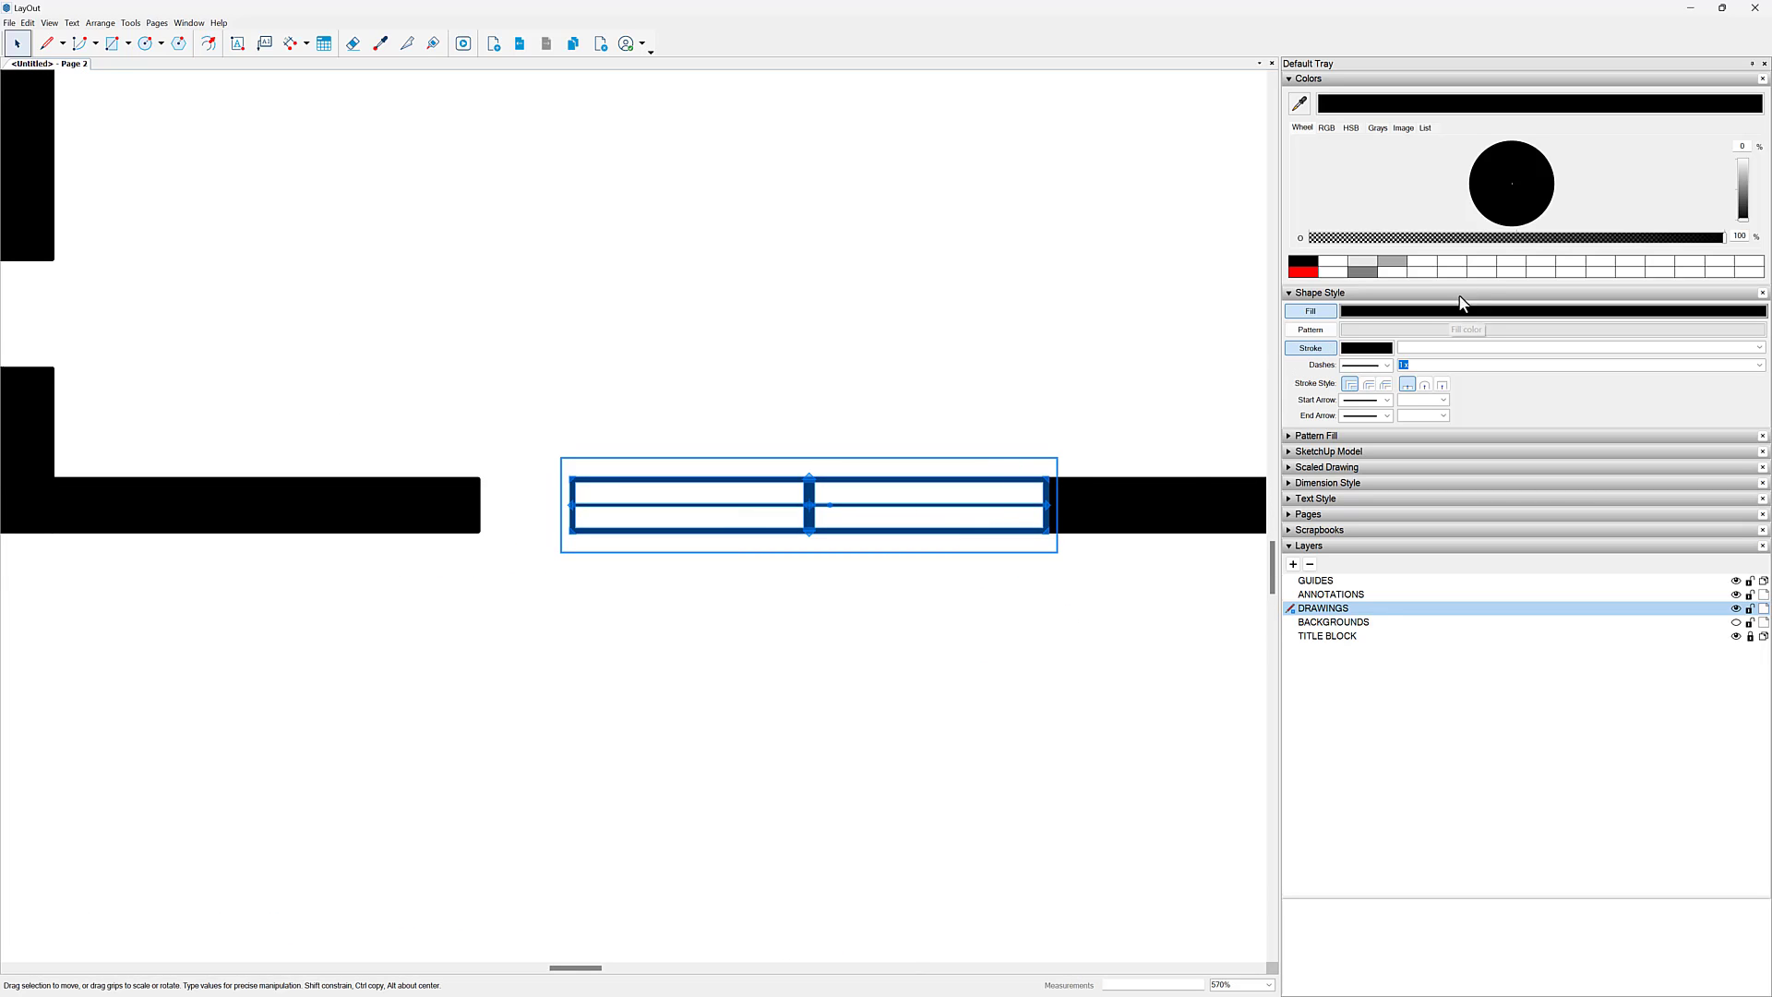
# Step: Give the copied window a white fill at 50% opacity and show the BACKGROUNDS layer
pyautogui.click(1516, 237)
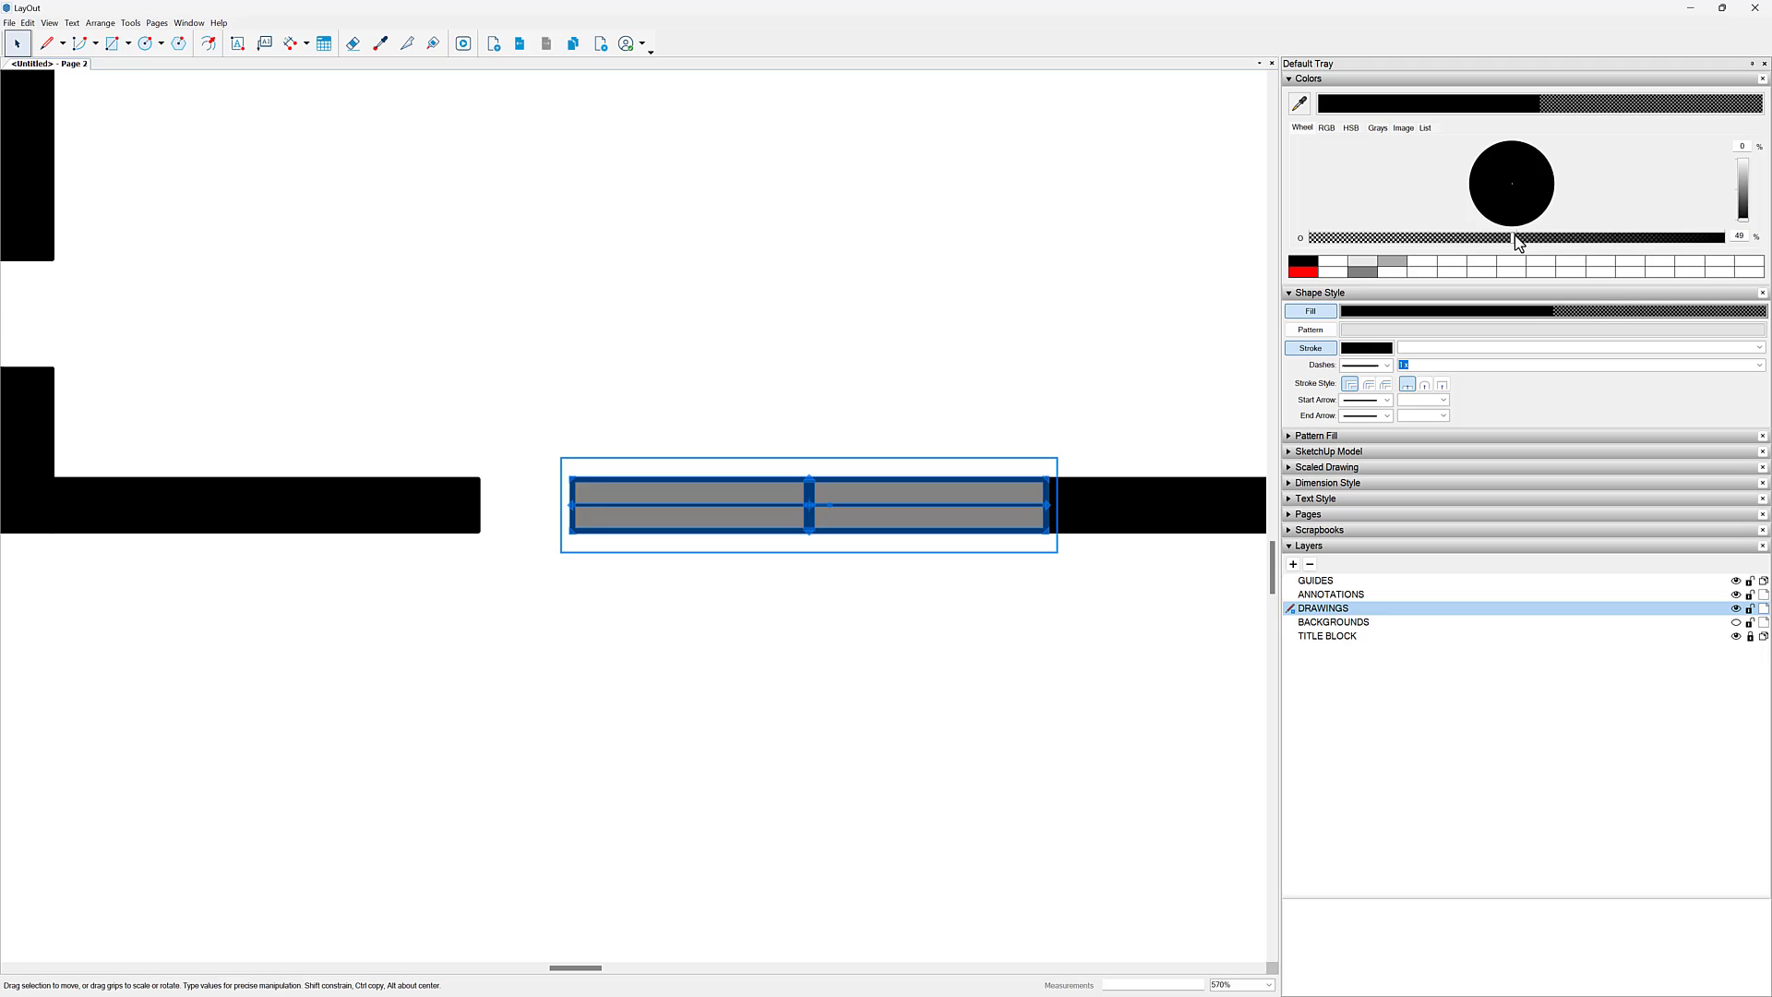
pyautogui.click(1483, 262)
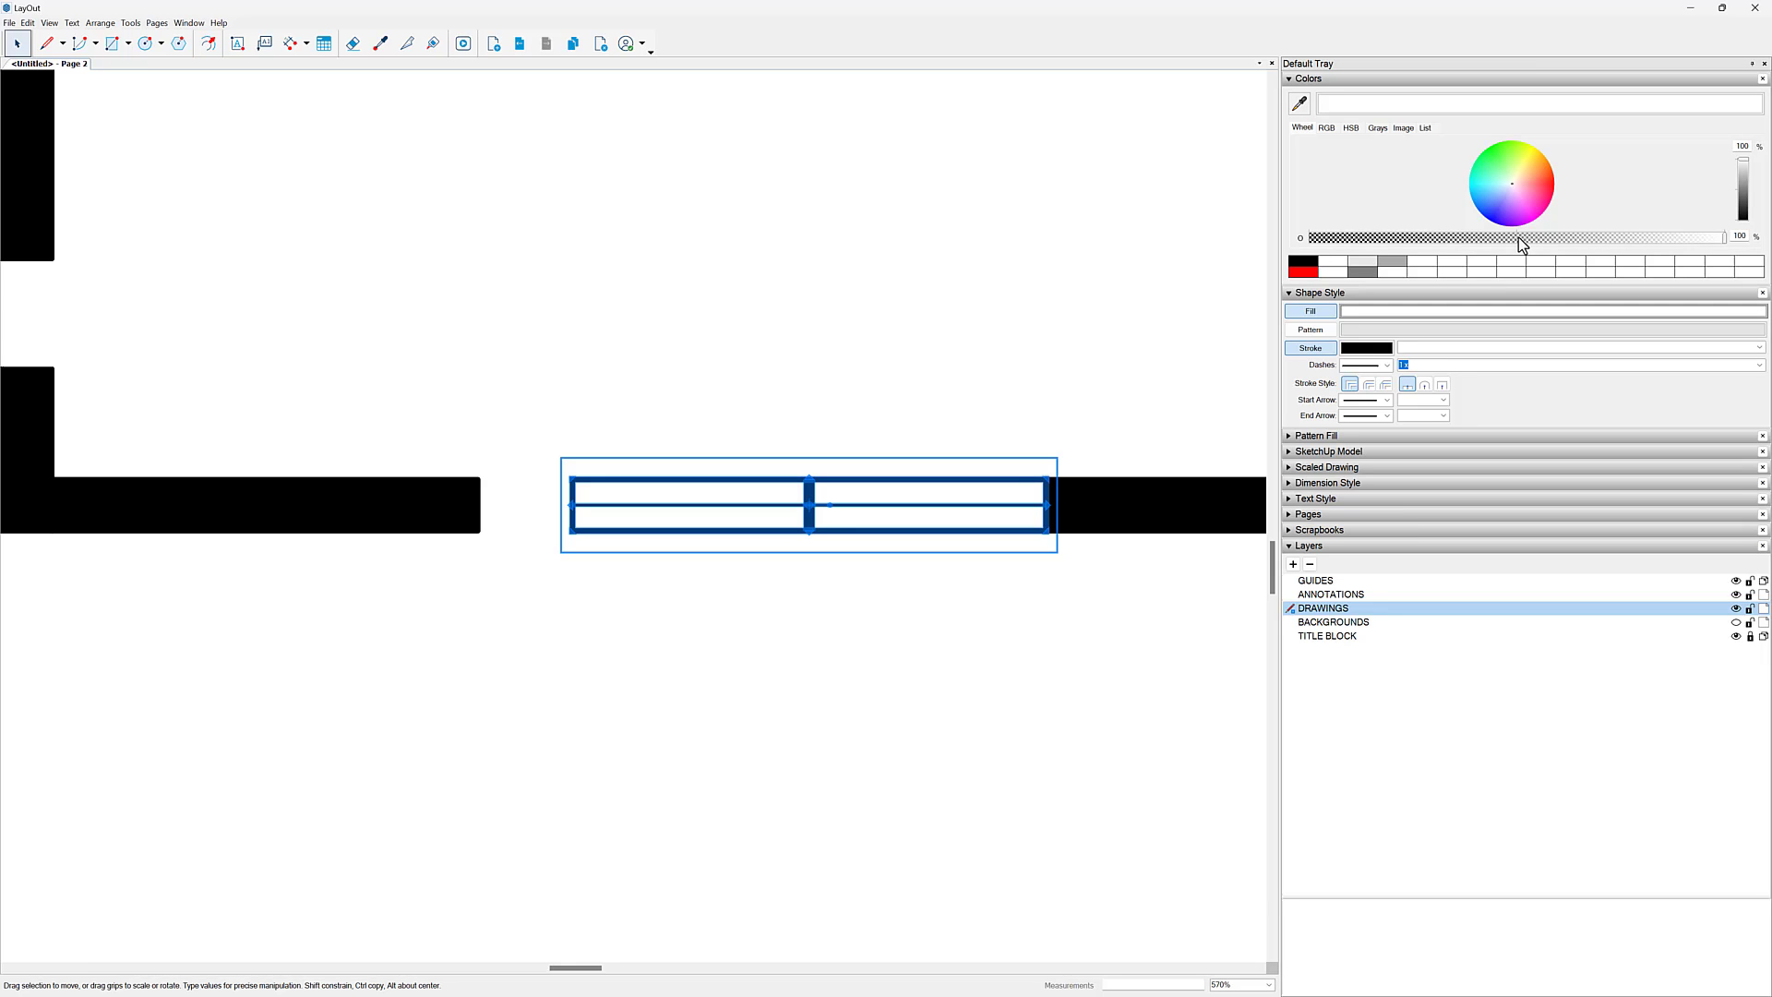
pyautogui.click(1518, 238)
pyautogui.scroll(2, 1002, 517)
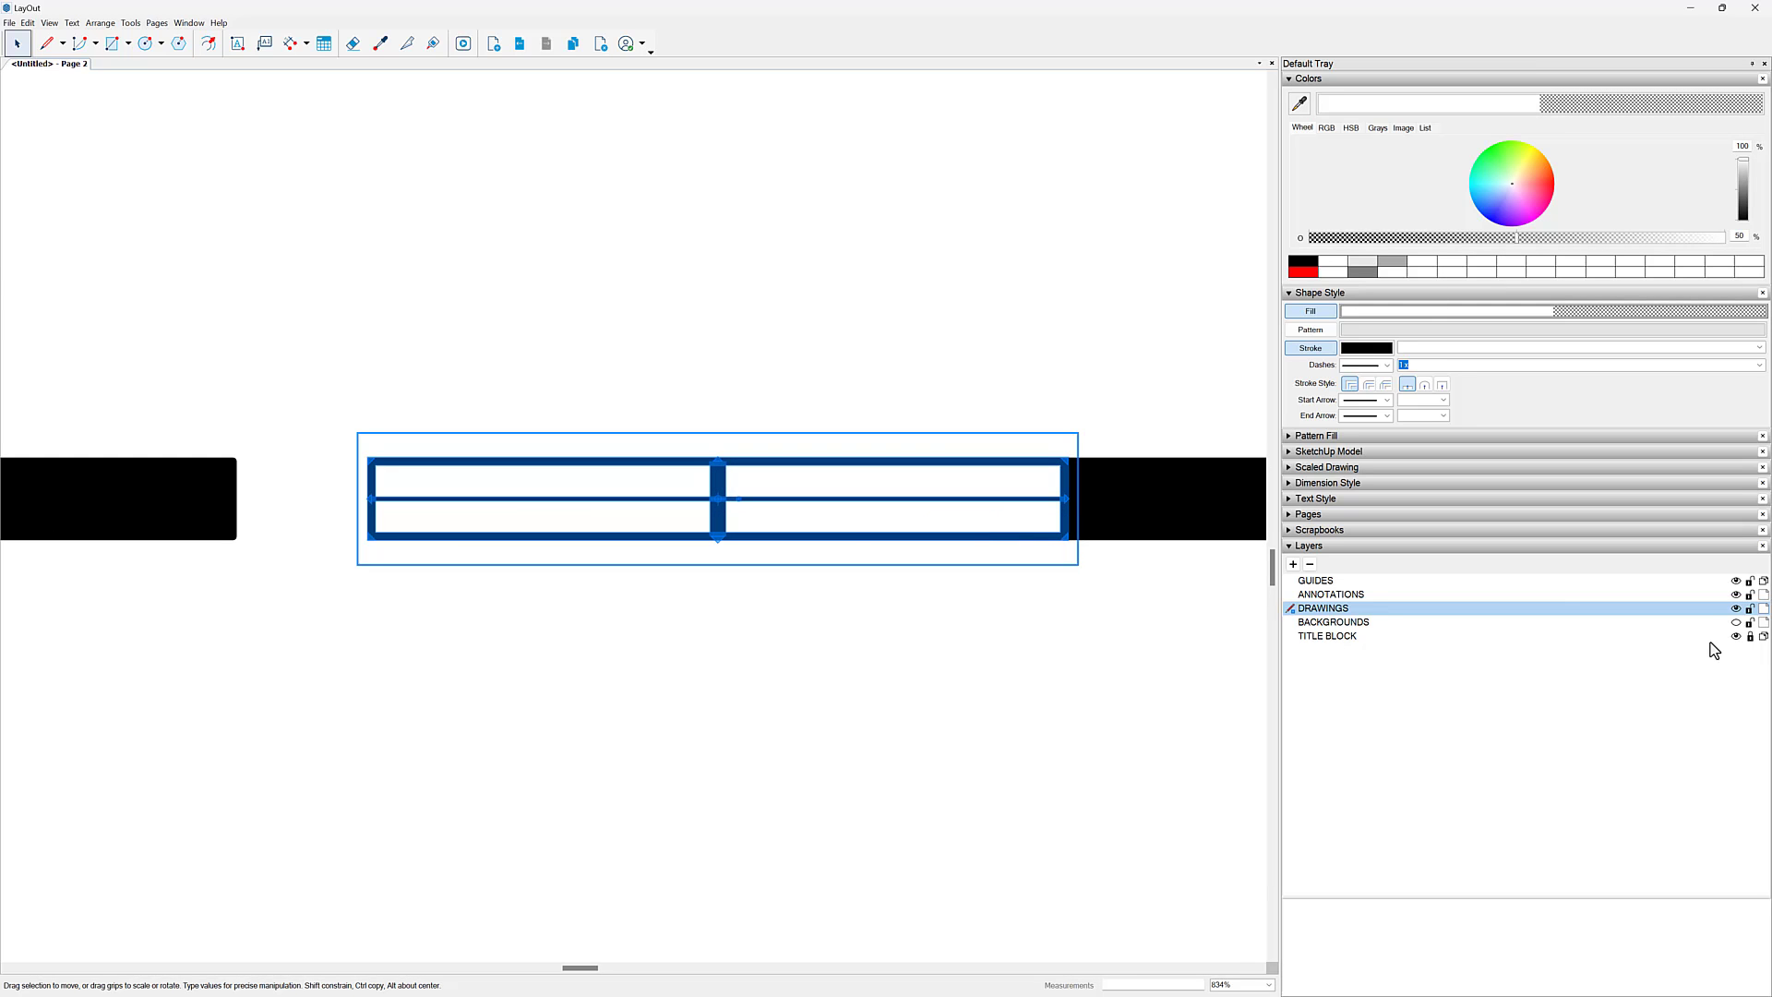
pyautogui.click(1736, 622)
pyautogui.moveTo(842, 630); pyautogui.dragTo(898, 560, button='middle')
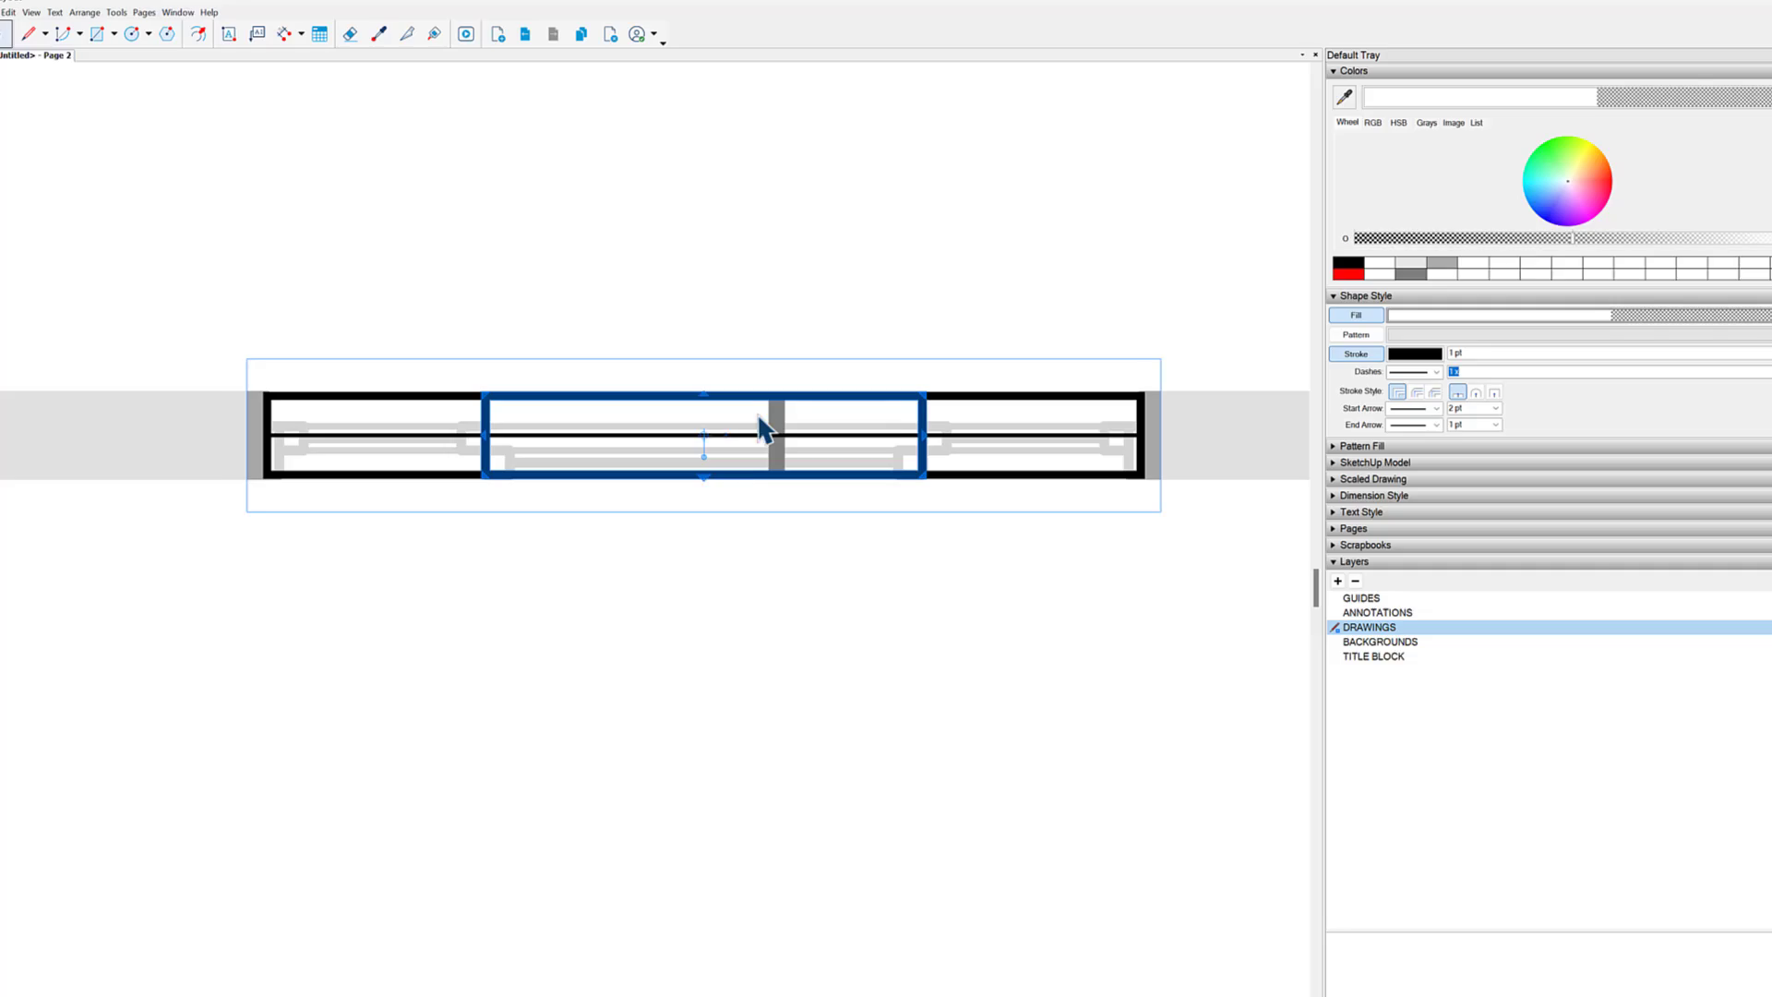
# Step: Bring the wide window's mullion to the front and set mullions at both of its panel divisions
pyautogui.moveTo(686, 265); pyautogui.dragTo(868, 598)
pyautogui.click(86, 17)
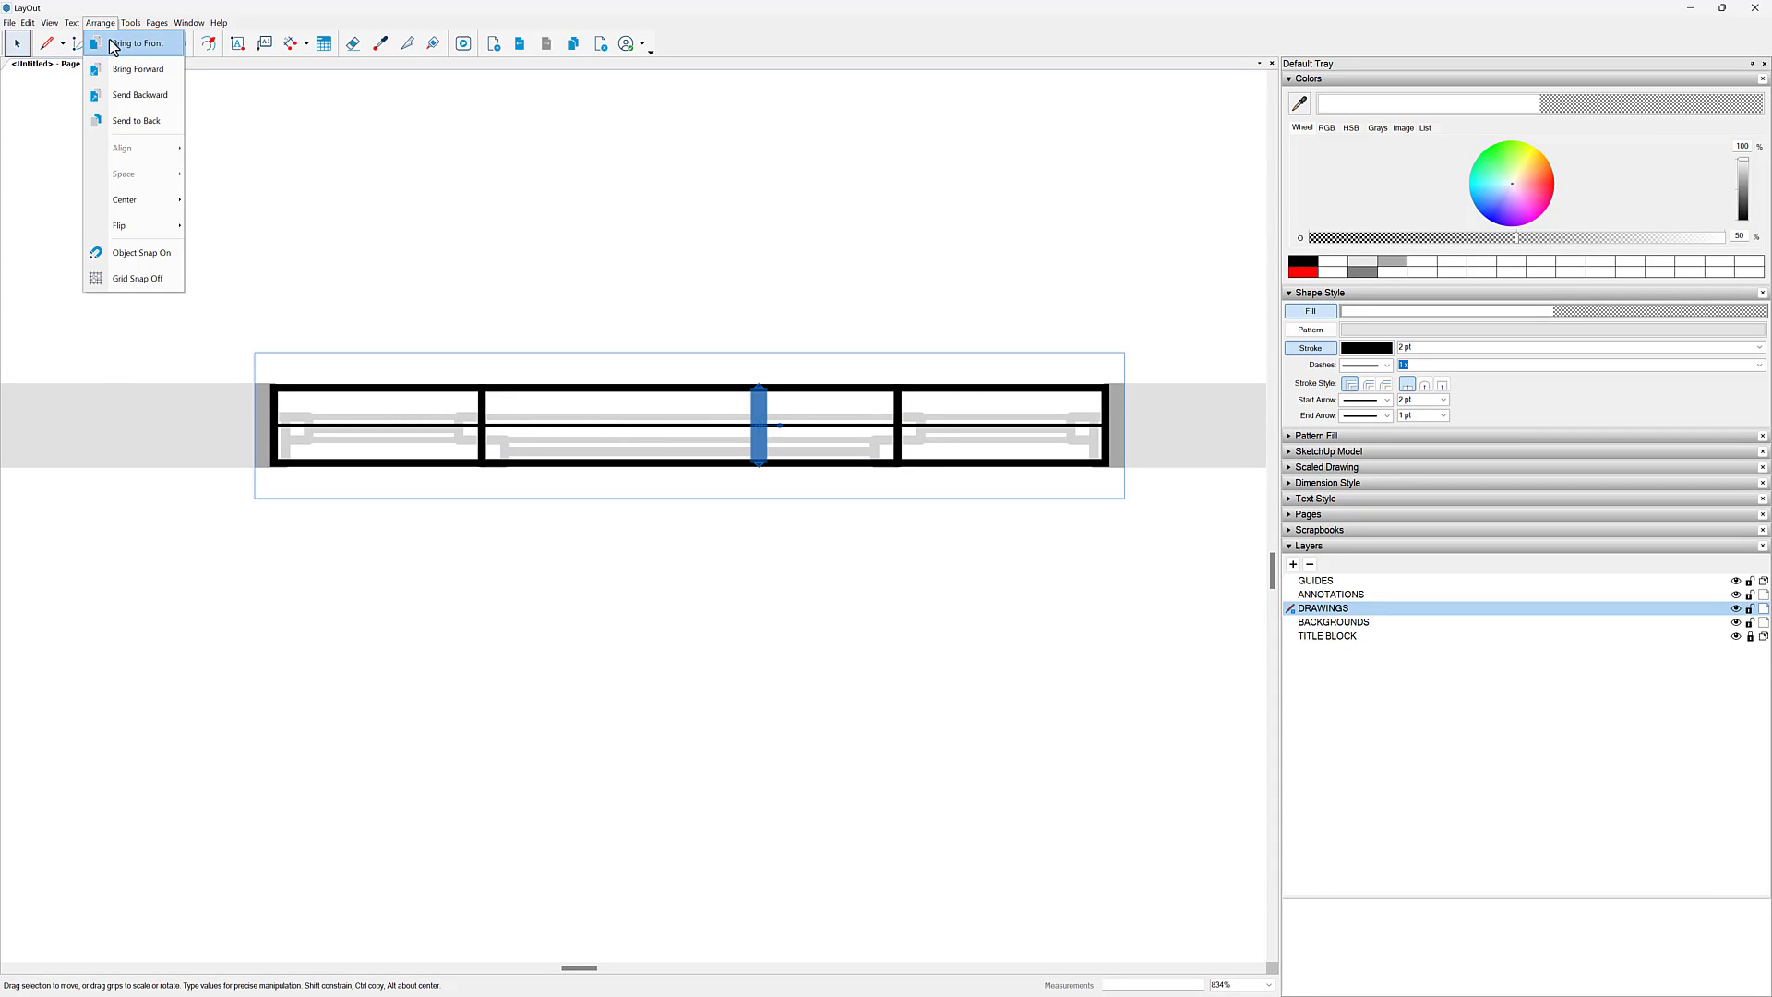
pyautogui.click(114, 46)
pyautogui.scroll(2, 756, 406)
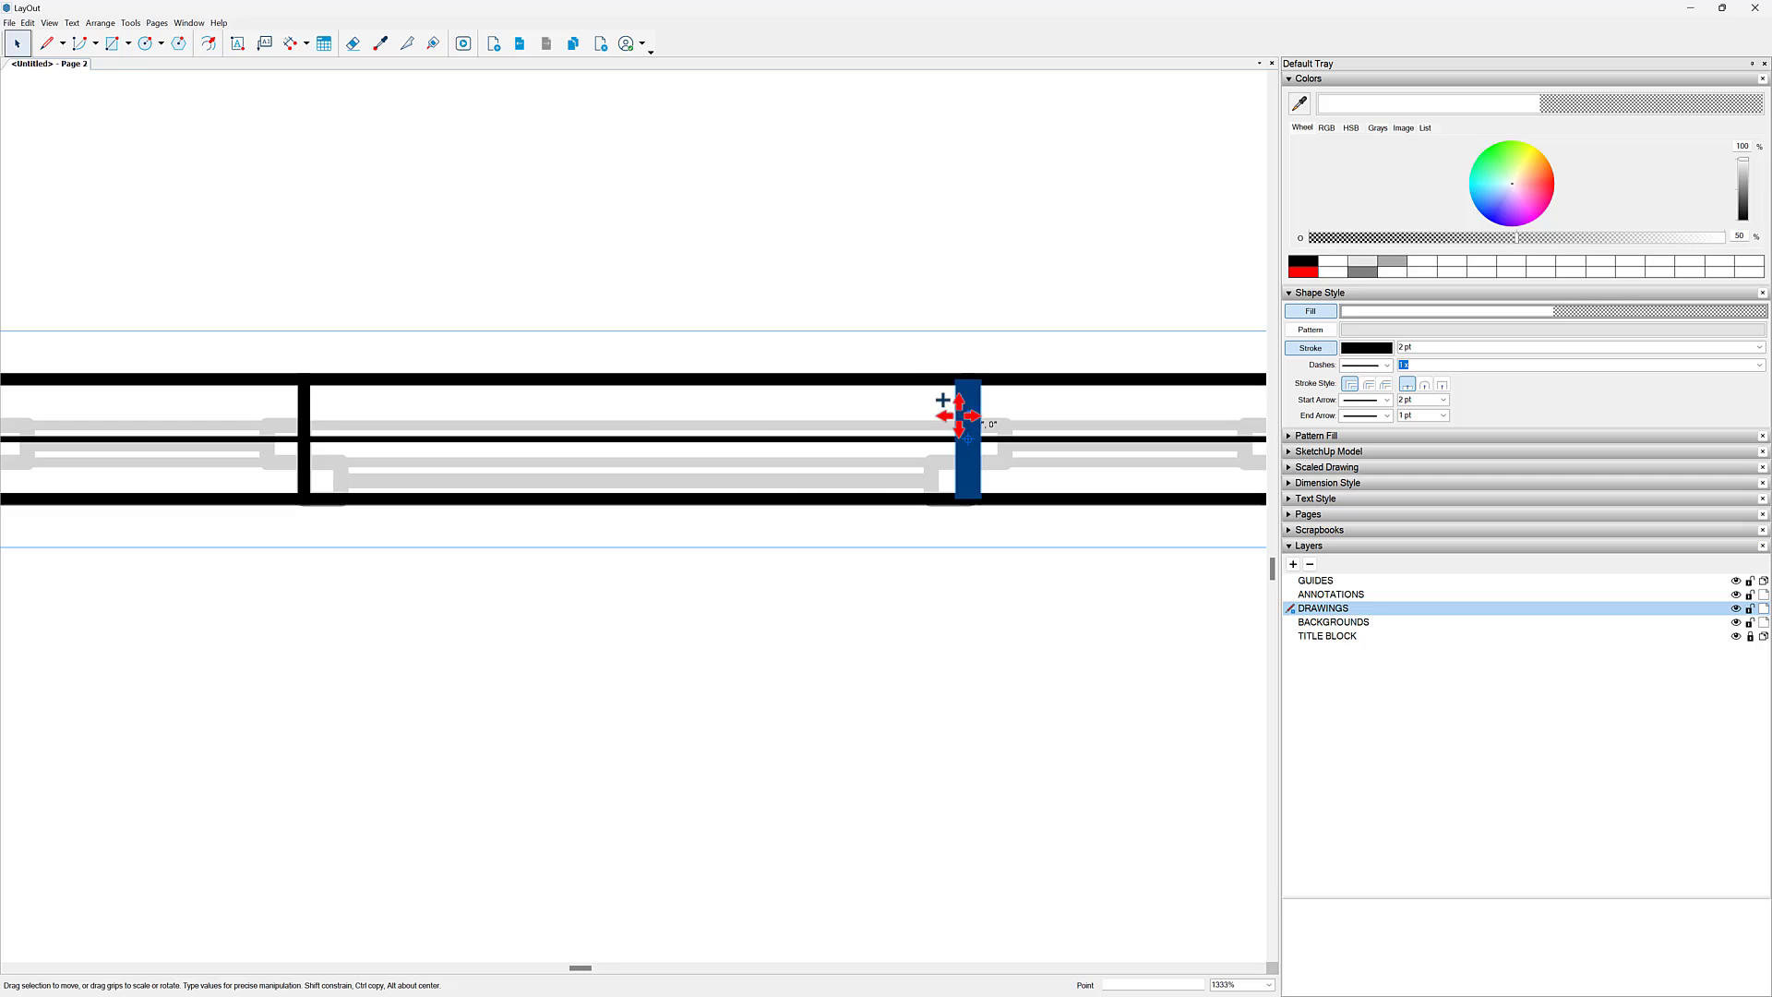
pyautogui.moveTo(960, 415); pyautogui.dragTo(303, 414)
pyautogui.scroll(-5, 720, 476)
pyautogui.click(755, 515)
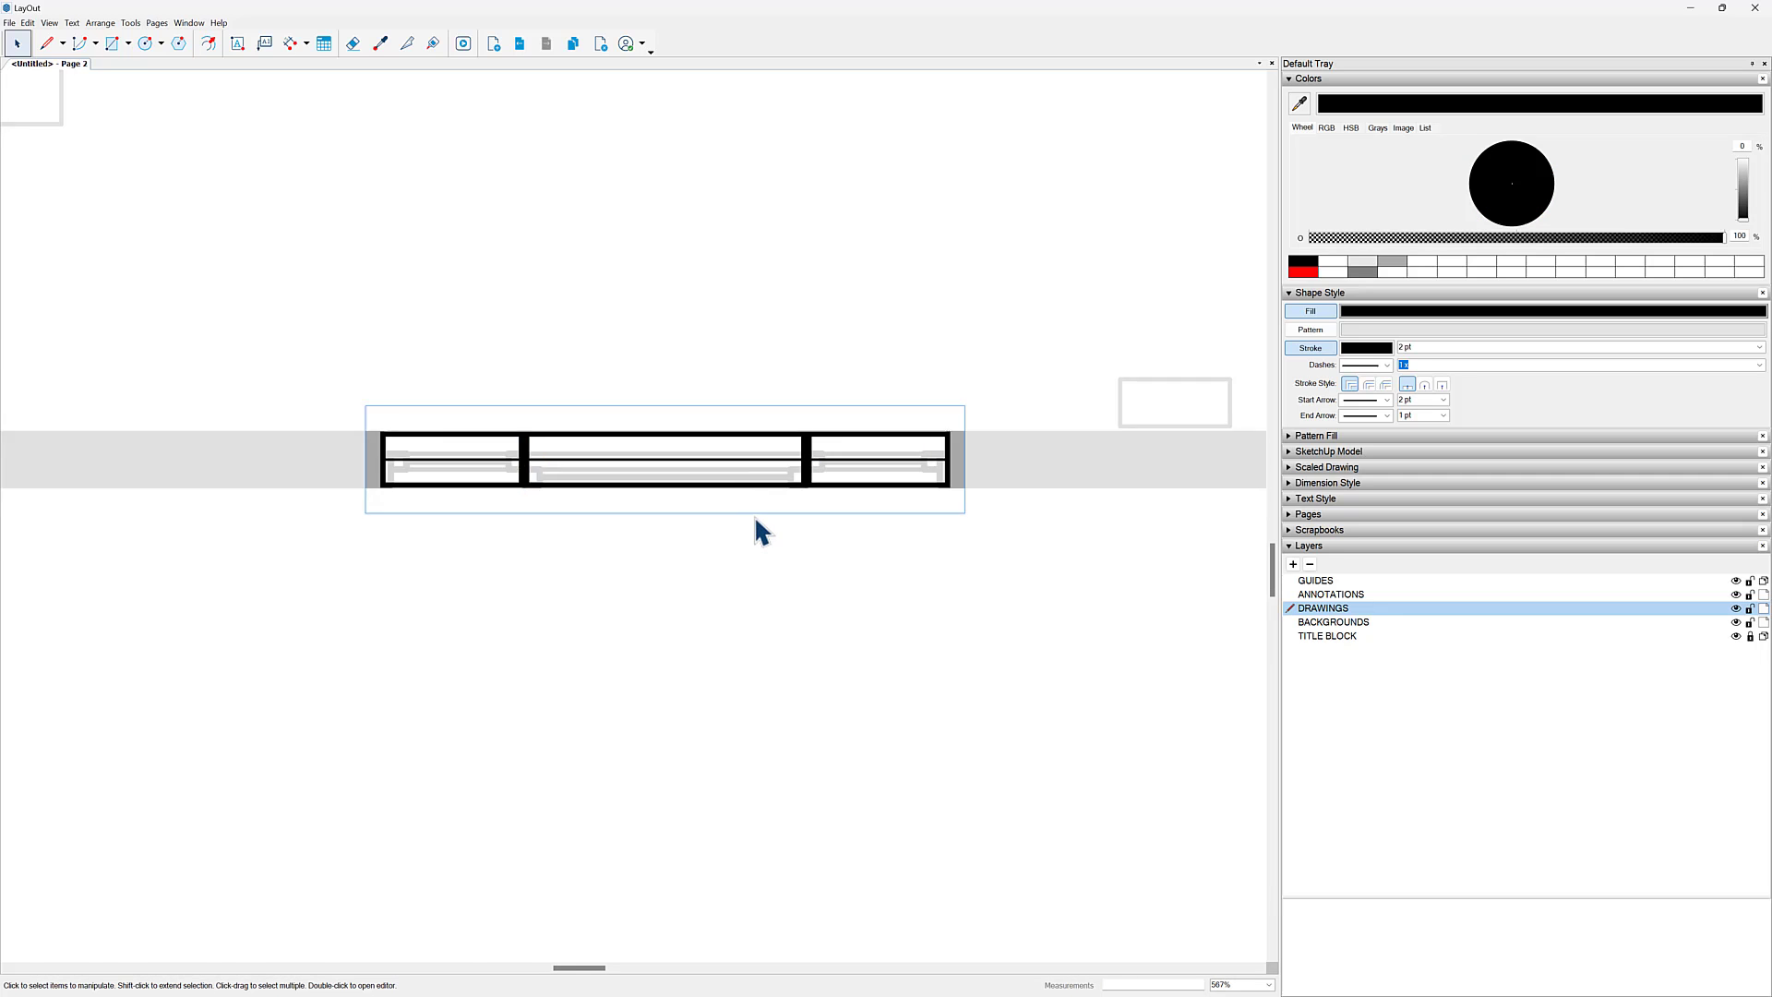
pyautogui.scroll(-3, 766, 517)
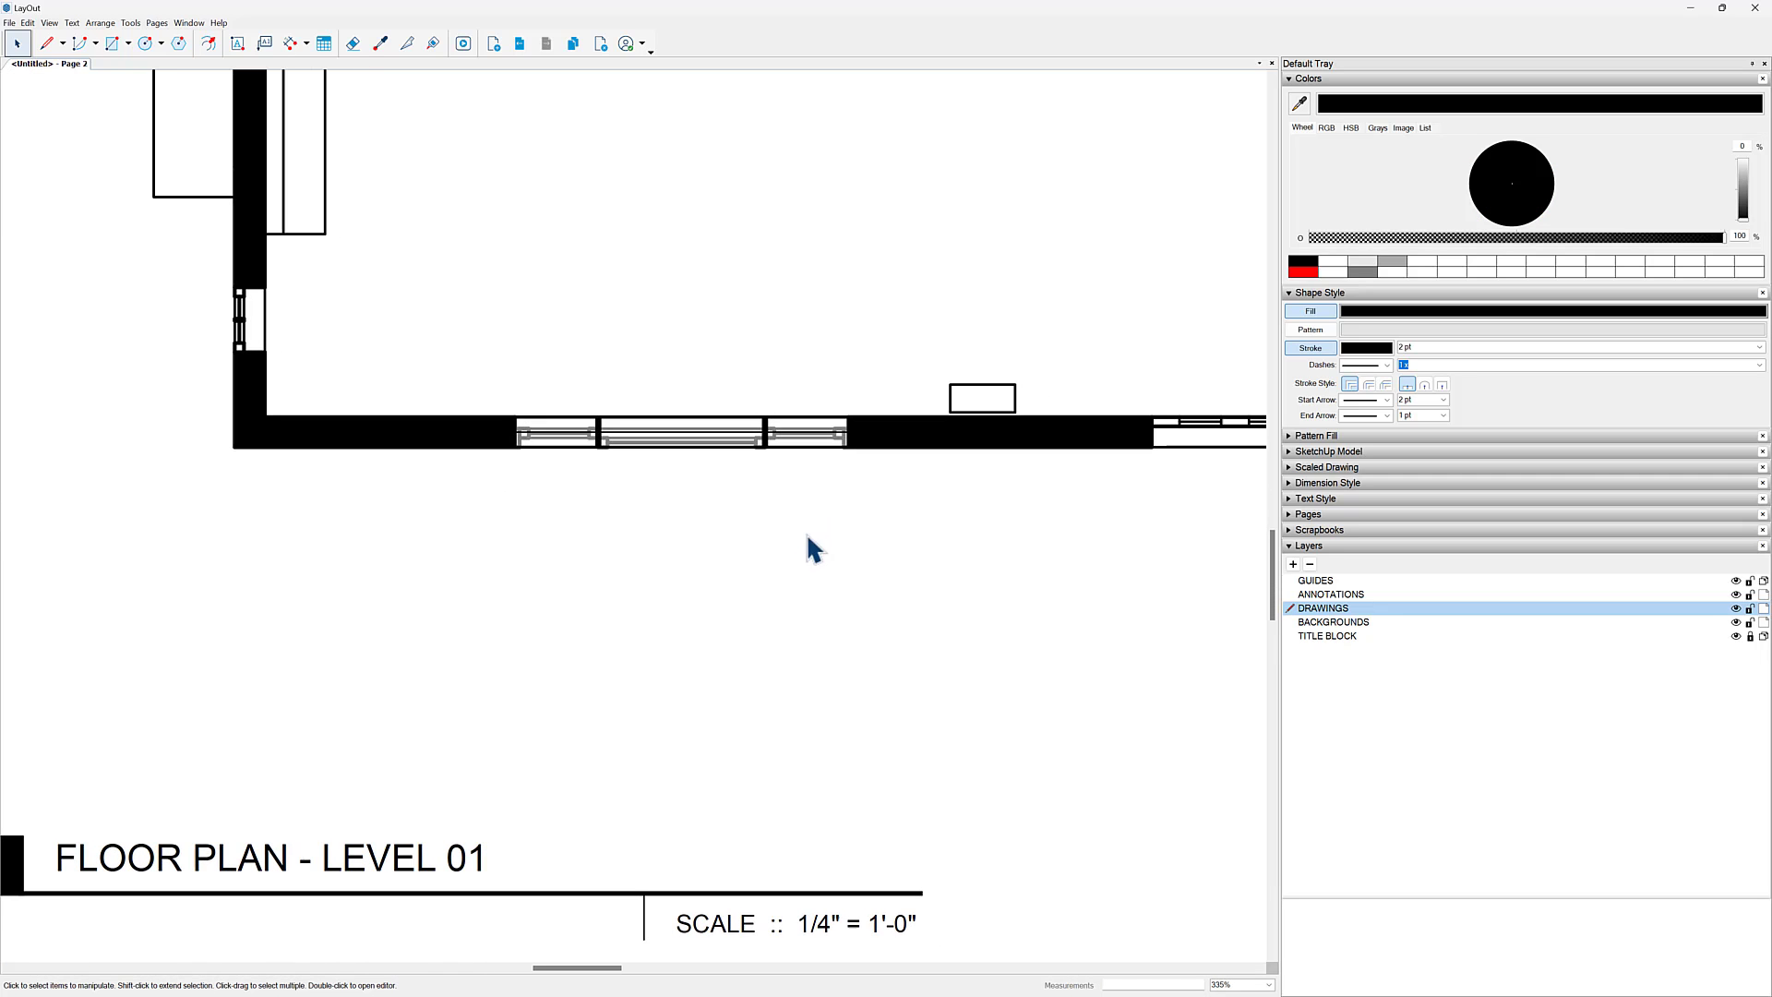
# Step: Hide the BACKGROUNDS layer
pyautogui.click(1736, 622)
pyautogui.scroll(-6, 927, 582)
pyautogui.moveTo(922, 574); pyautogui.dragTo(670, 577, button='middle')
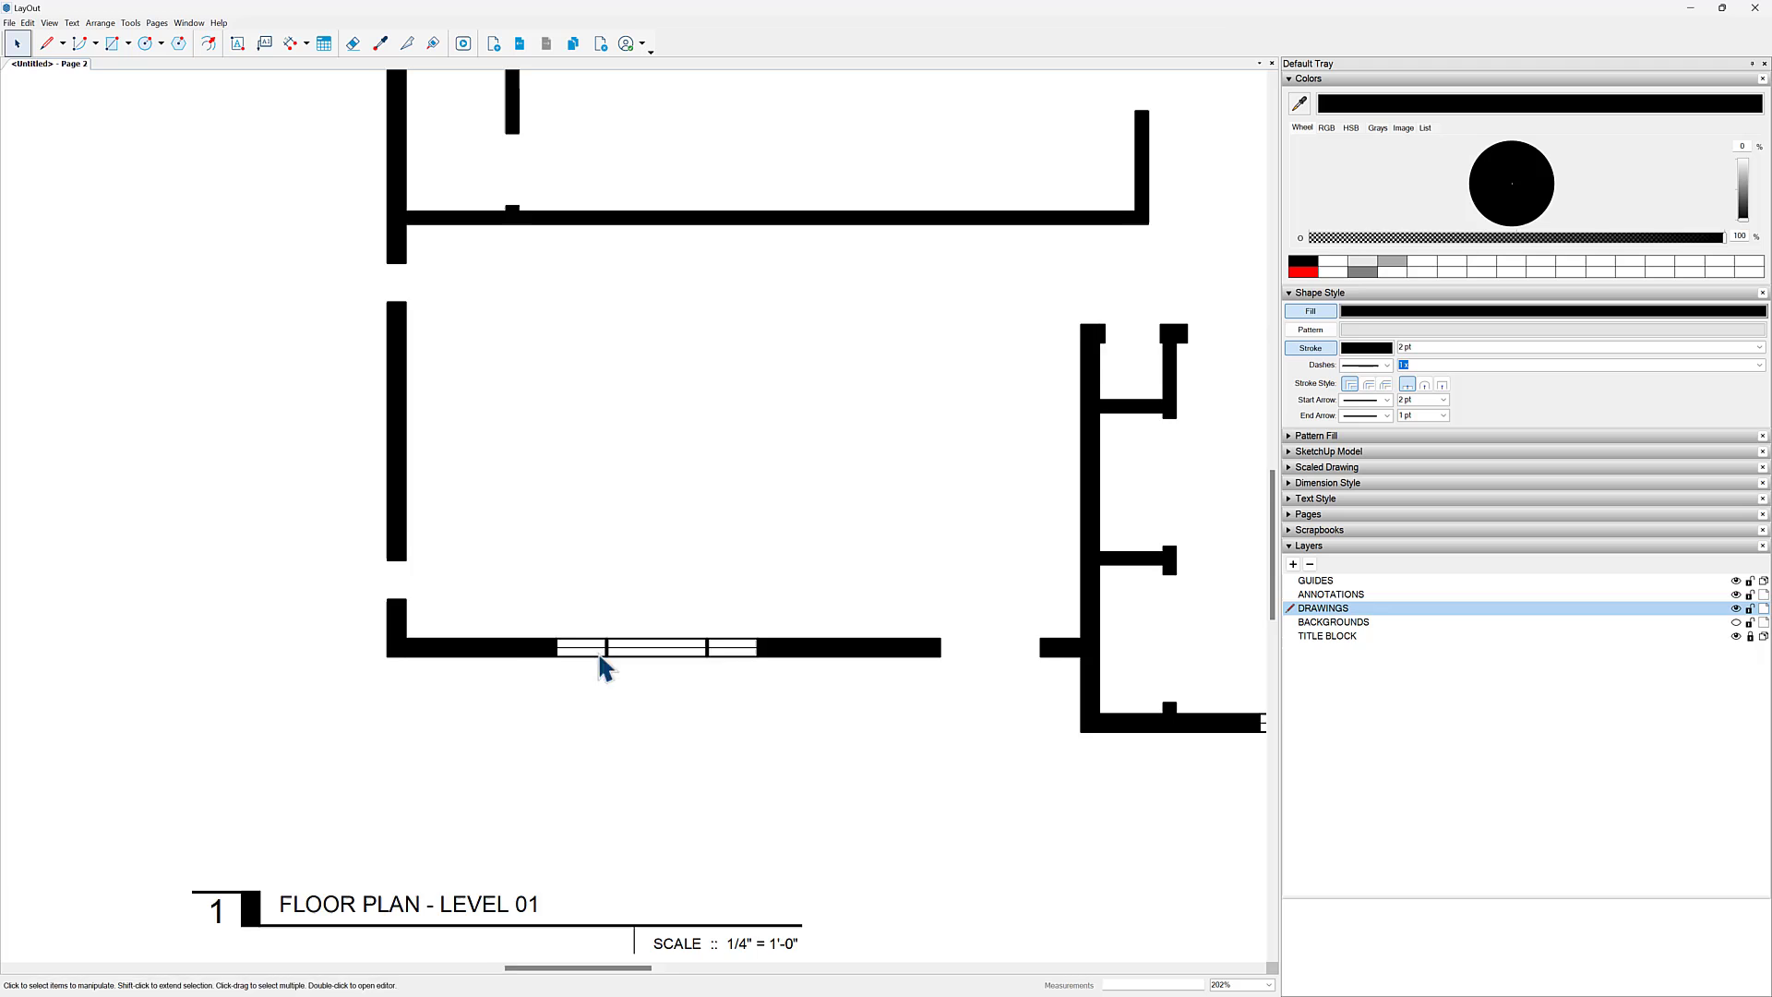
# Step: Copy a two-pane window from the top wall to beside the lower-left room's upper left-wall opening
pyautogui.moveTo(909, 691); pyautogui.dragTo(845, 817, button='middle')
pyautogui.scroll(-2, 844, 817)
pyautogui.scroll(3, 661, 199)
pyautogui.click(665, 197)
pyautogui.moveTo(720, 263); pyautogui.dragTo(744, 201, button='middle')
pyautogui.moveTo(729, 134); pyautogui.dragTo(511, 572)
pyautogui.scroll(5, 467, 585)
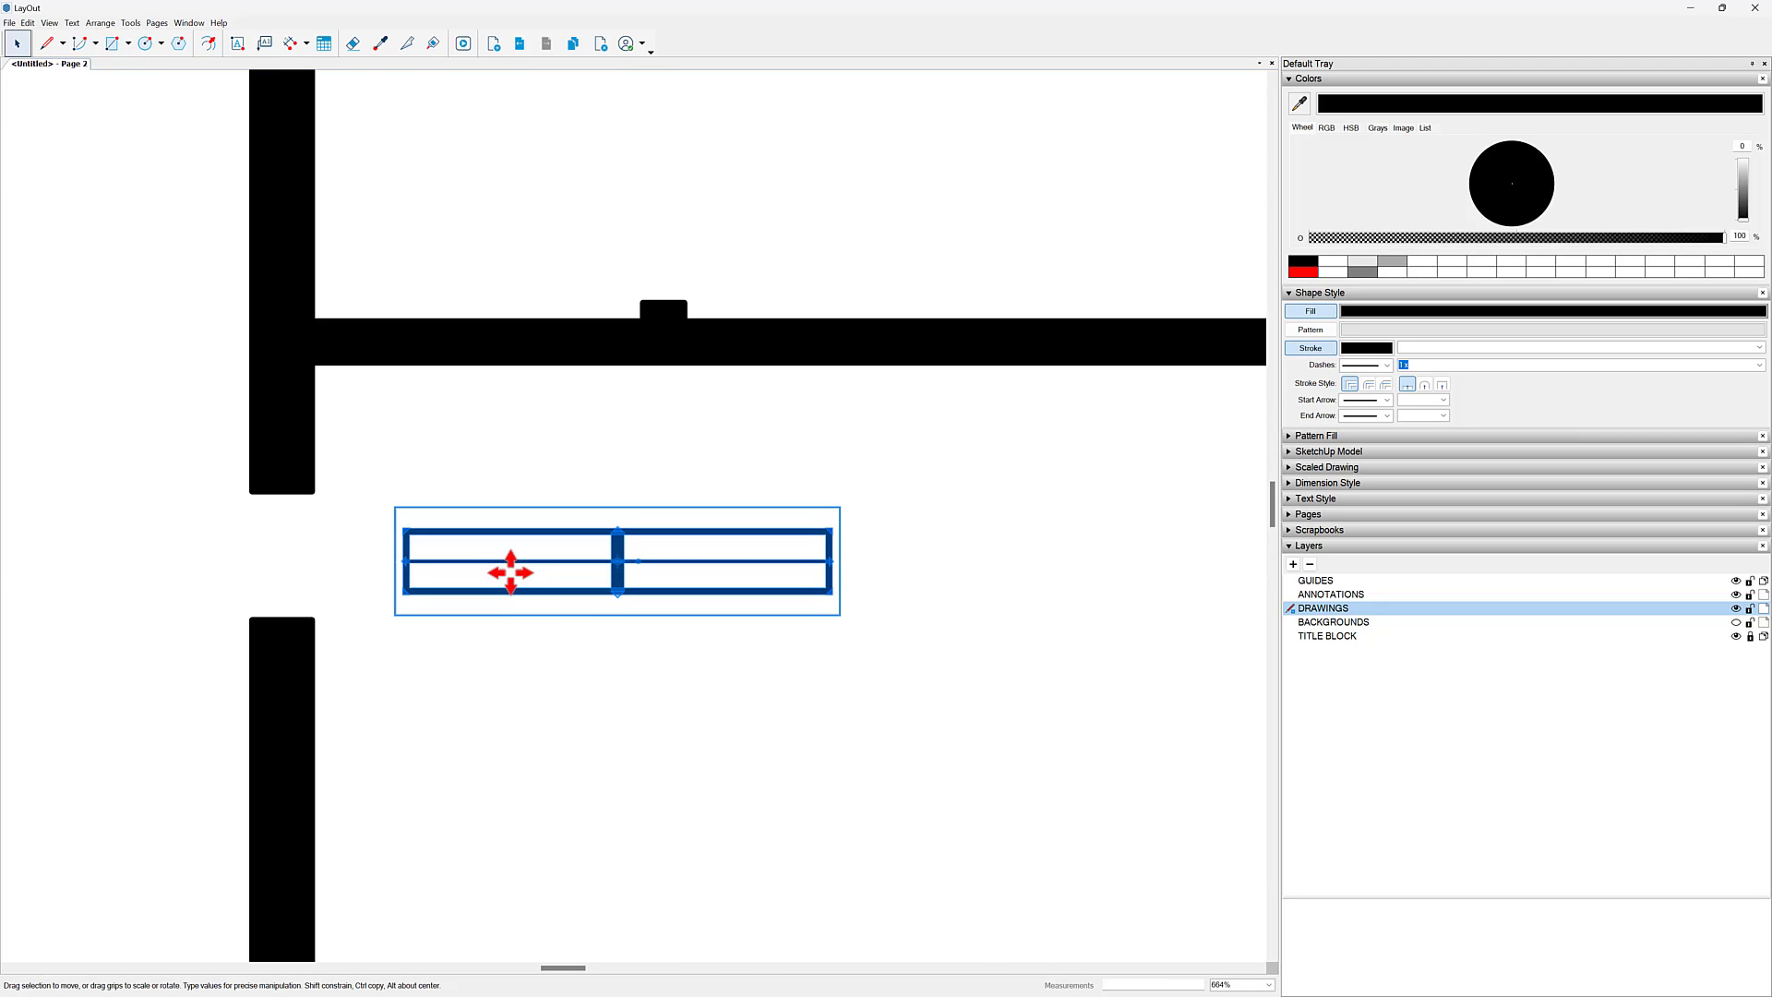
# Step: Delete the centre mullion inside the copied window's group
pyautogui.doubleClick(620, 584)
pyautogui.moveTo(582, 468); pyautogui.dragTo(663, 705)
pyautogui.press('Delete')
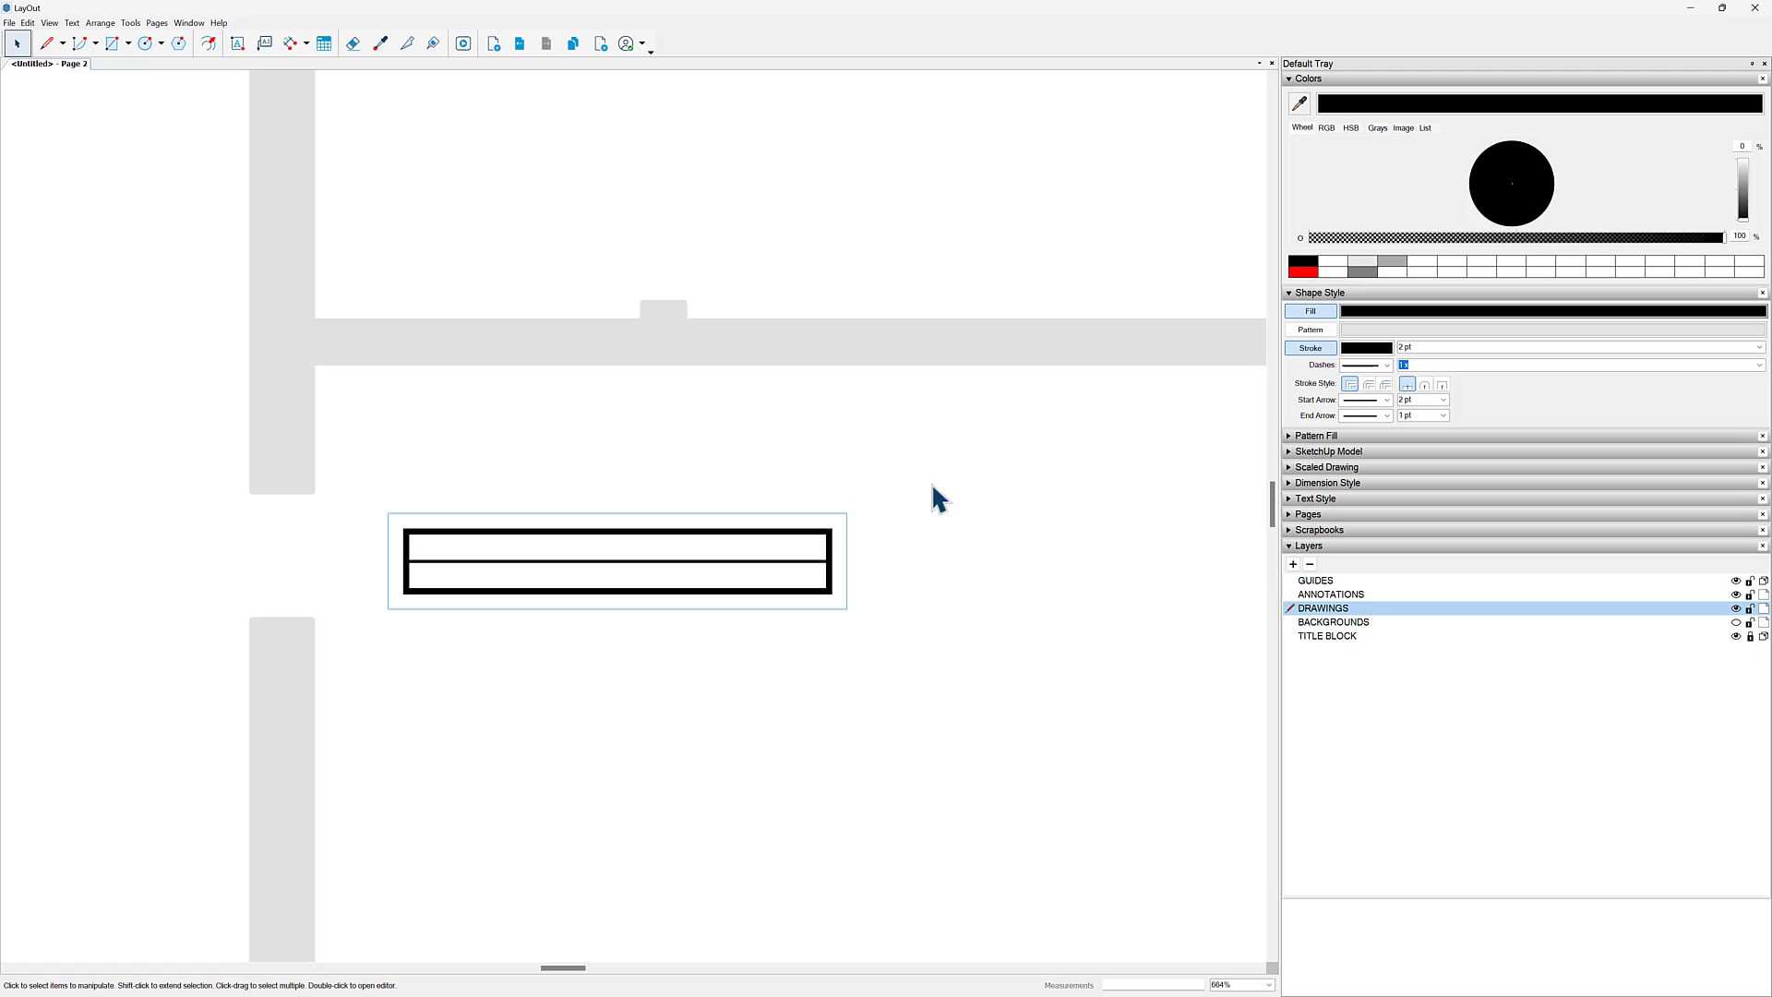
pyautogui.click(758, 461)
# Step: Rotate the single-pane window upright and fit it into the lower-left room's upper left-wall opening
pyautogui.click(658, 571)
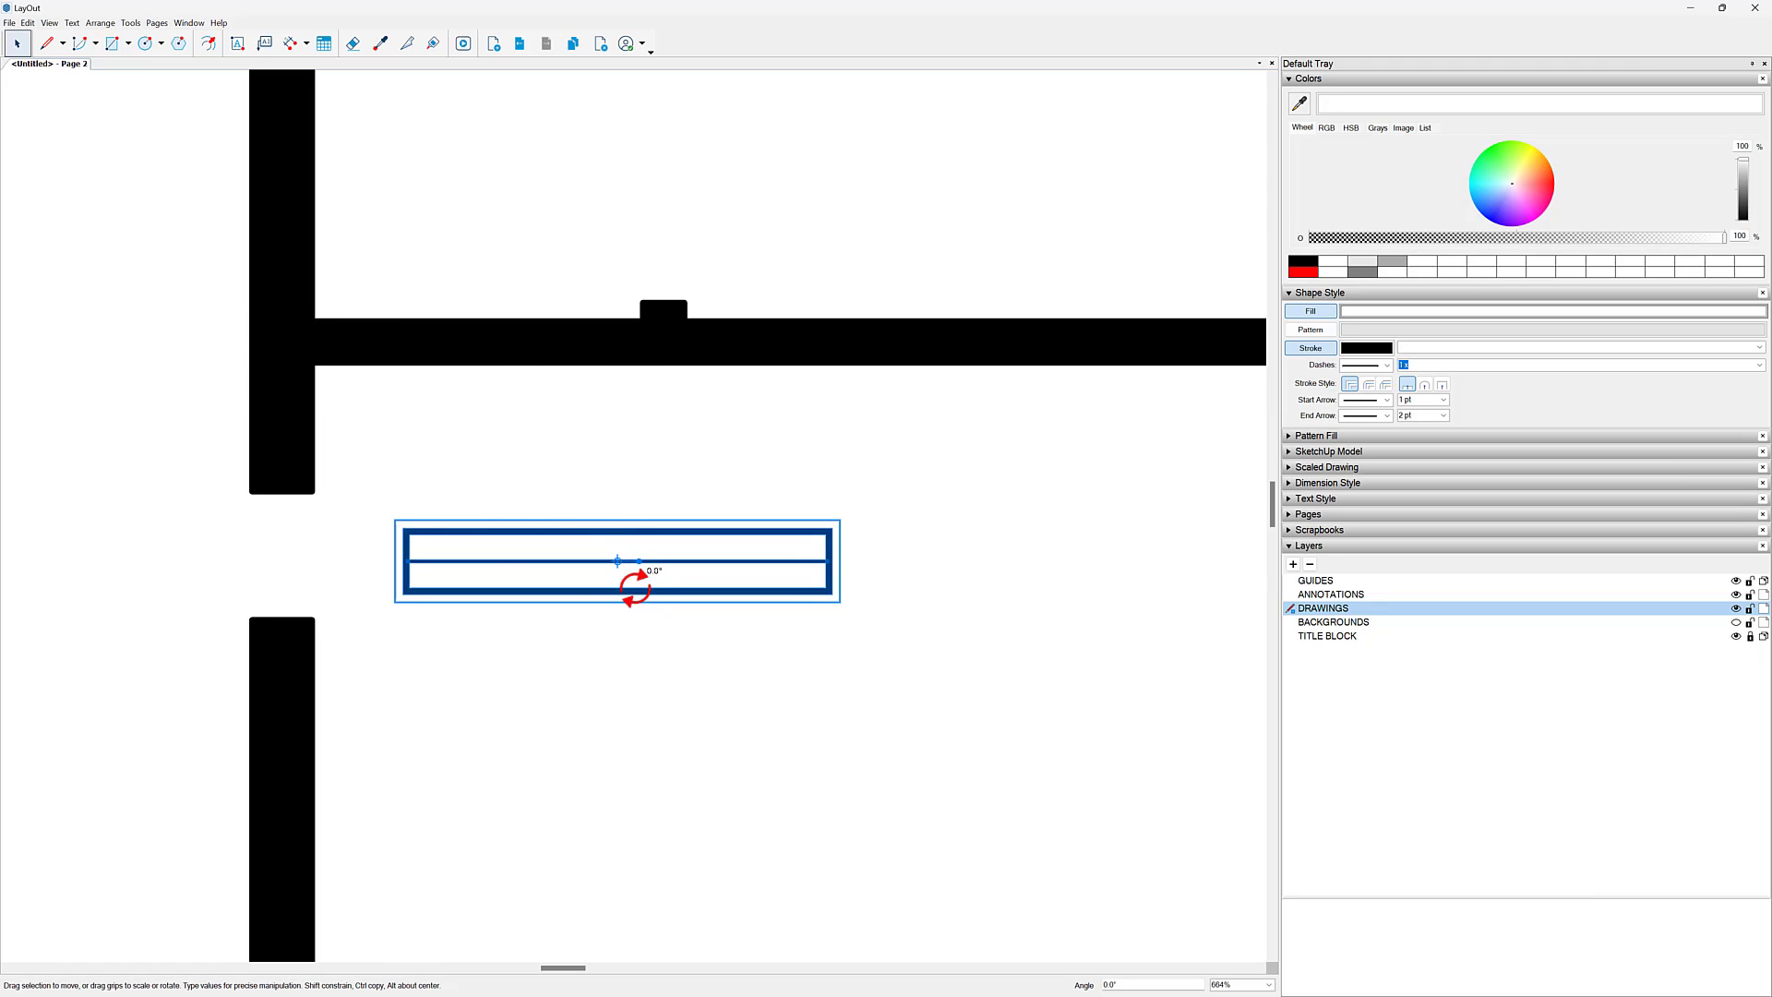
pyautogui.moveTo(635, 587); pyautogui.dragTo(620, 602)
pyautogui.moveTo(612, 386); pyautogui.dragTo(309, 576)
pyautogui.moveTo(308, 595); pyautogui.dragTo(441, 343, button='middle')
pyautogui.moveTo(423, 663); pyautogui.dragTo(433, 367)
# Step: Copy the single-pane window down into the lower opening of the same left wall
pyautogui.scroll(-2, 508, 438)
pyautogui.moveTo(507, 437); pyautogui.dragTo(518, 268, button='middle')
pyautogui.moveTo(448, 197); pyautogui.dragTo(460, 831)
pyautogui.scroll(-6, 684, 628)
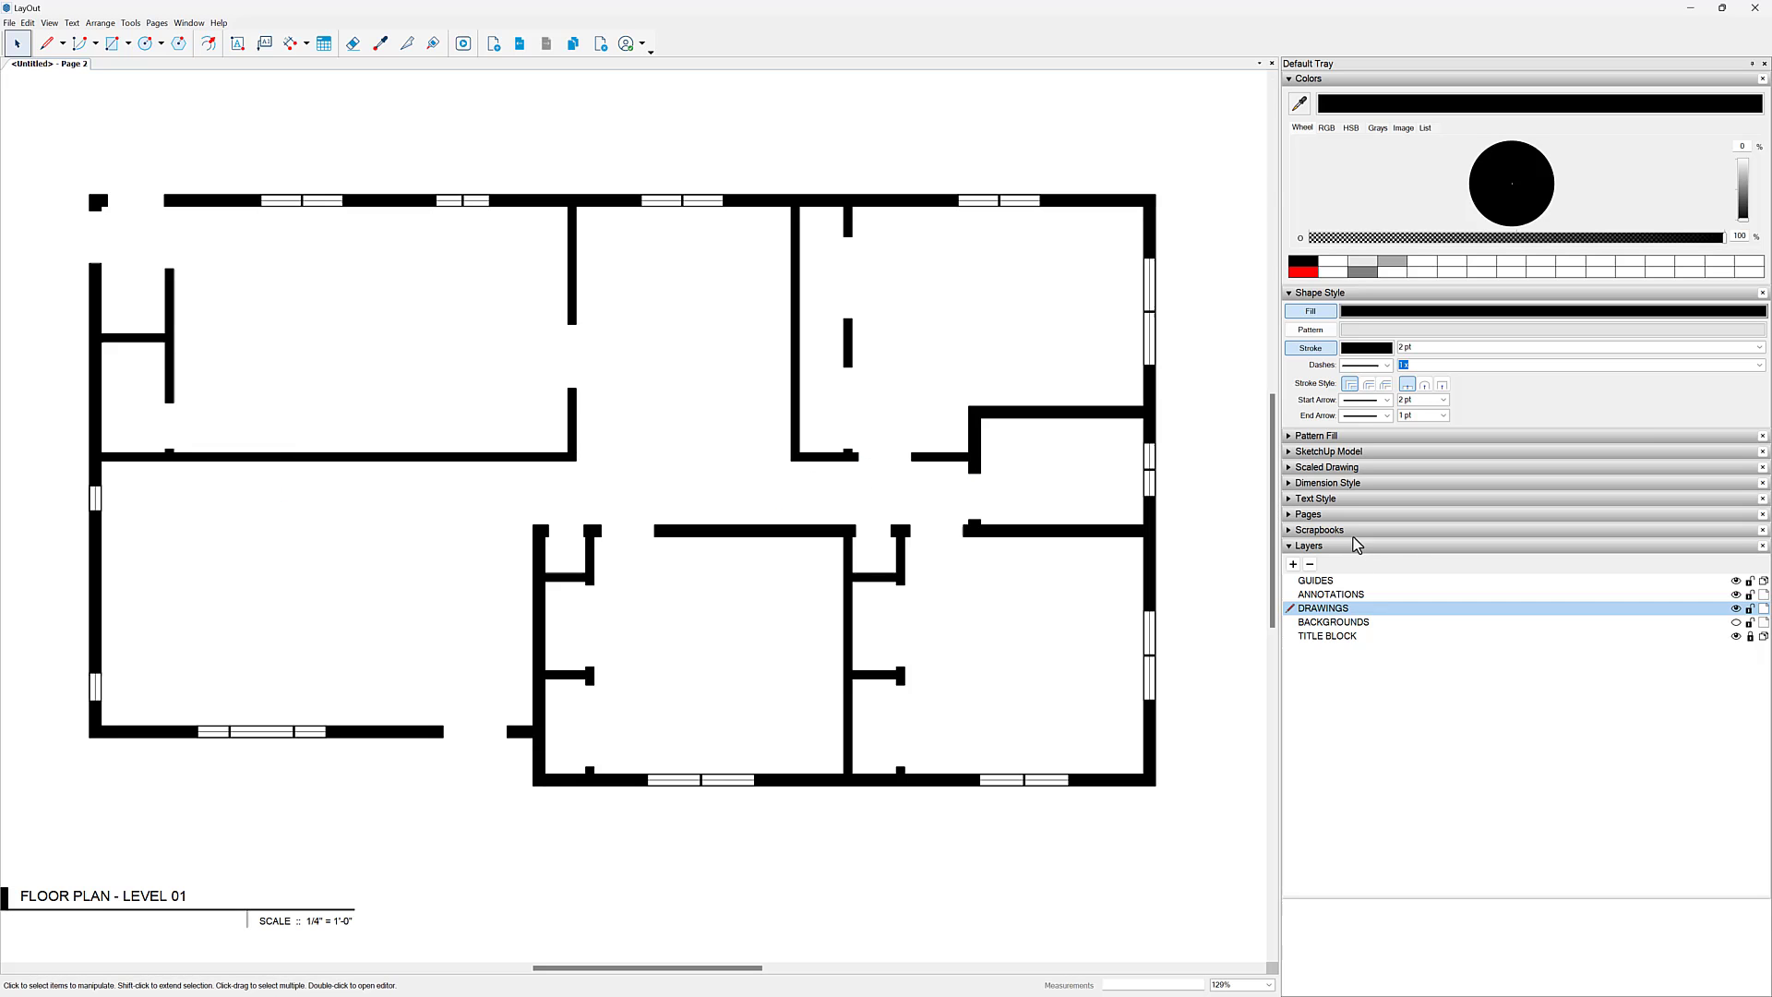
# Step: Place a 36-inch door from the Building Elements scrapbook, flip it left to right, and fit it into the lower-left room's bottom wall opening
pyautogui.click(1353, 533)
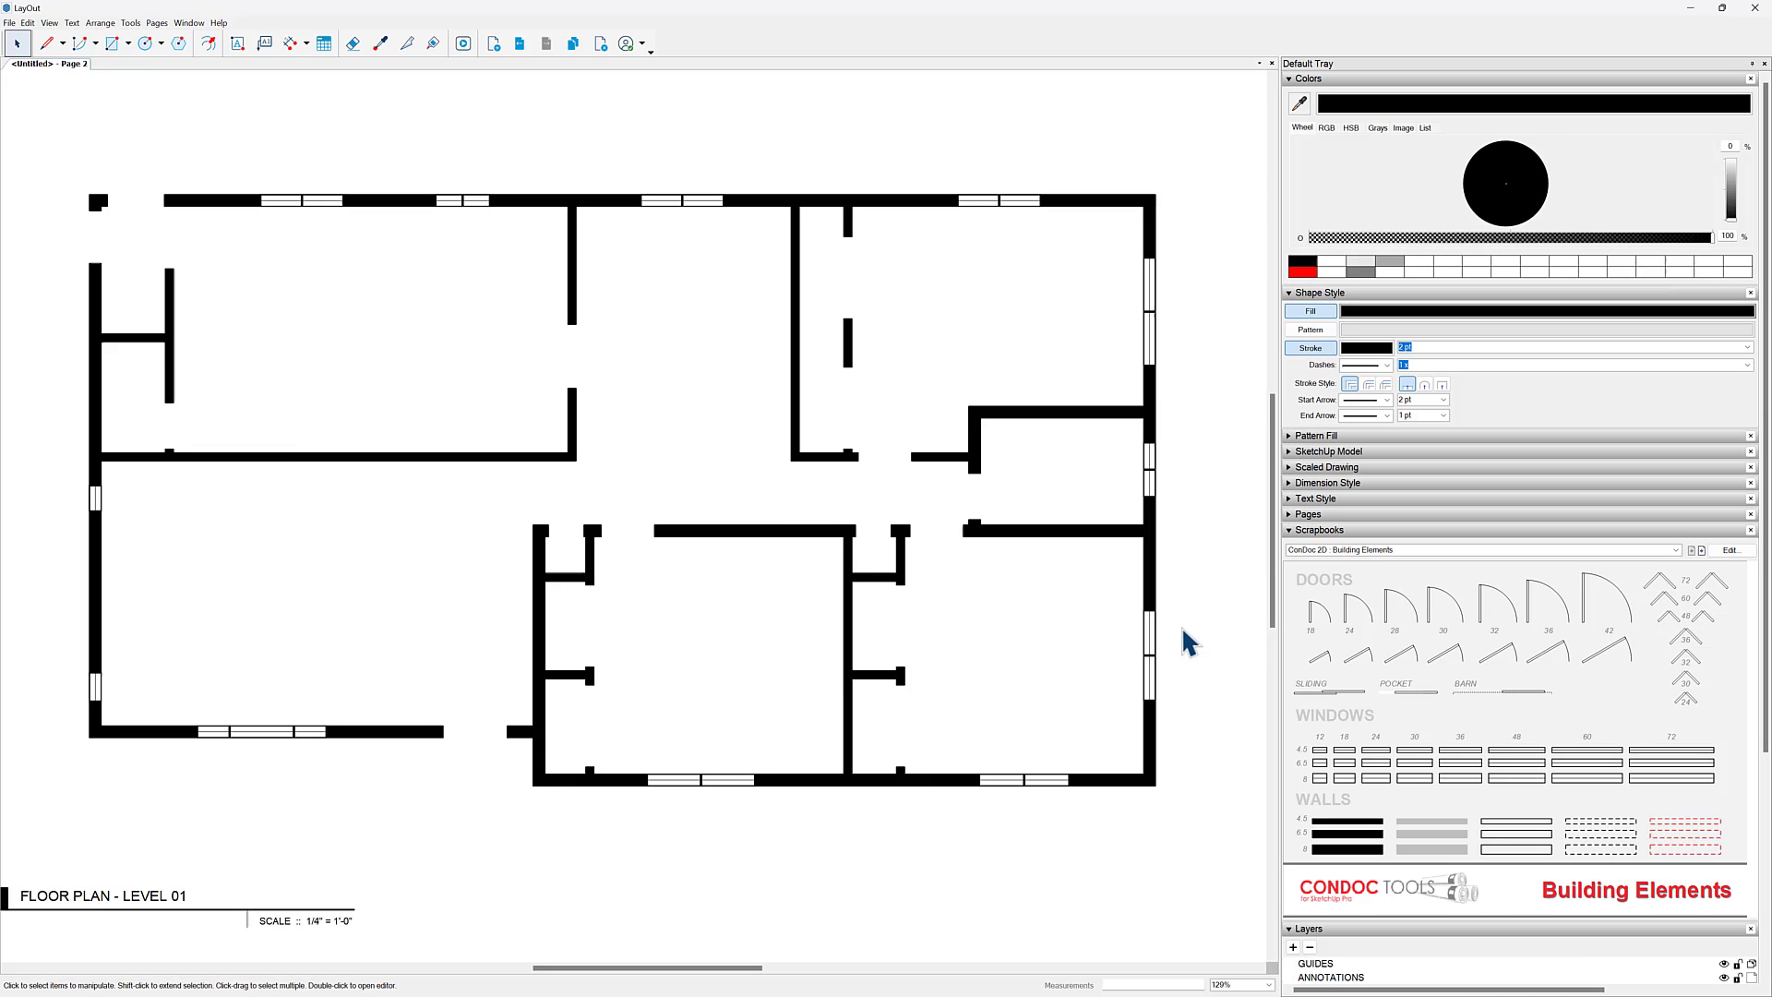
pyautogui.scroll(9, 444, 762)
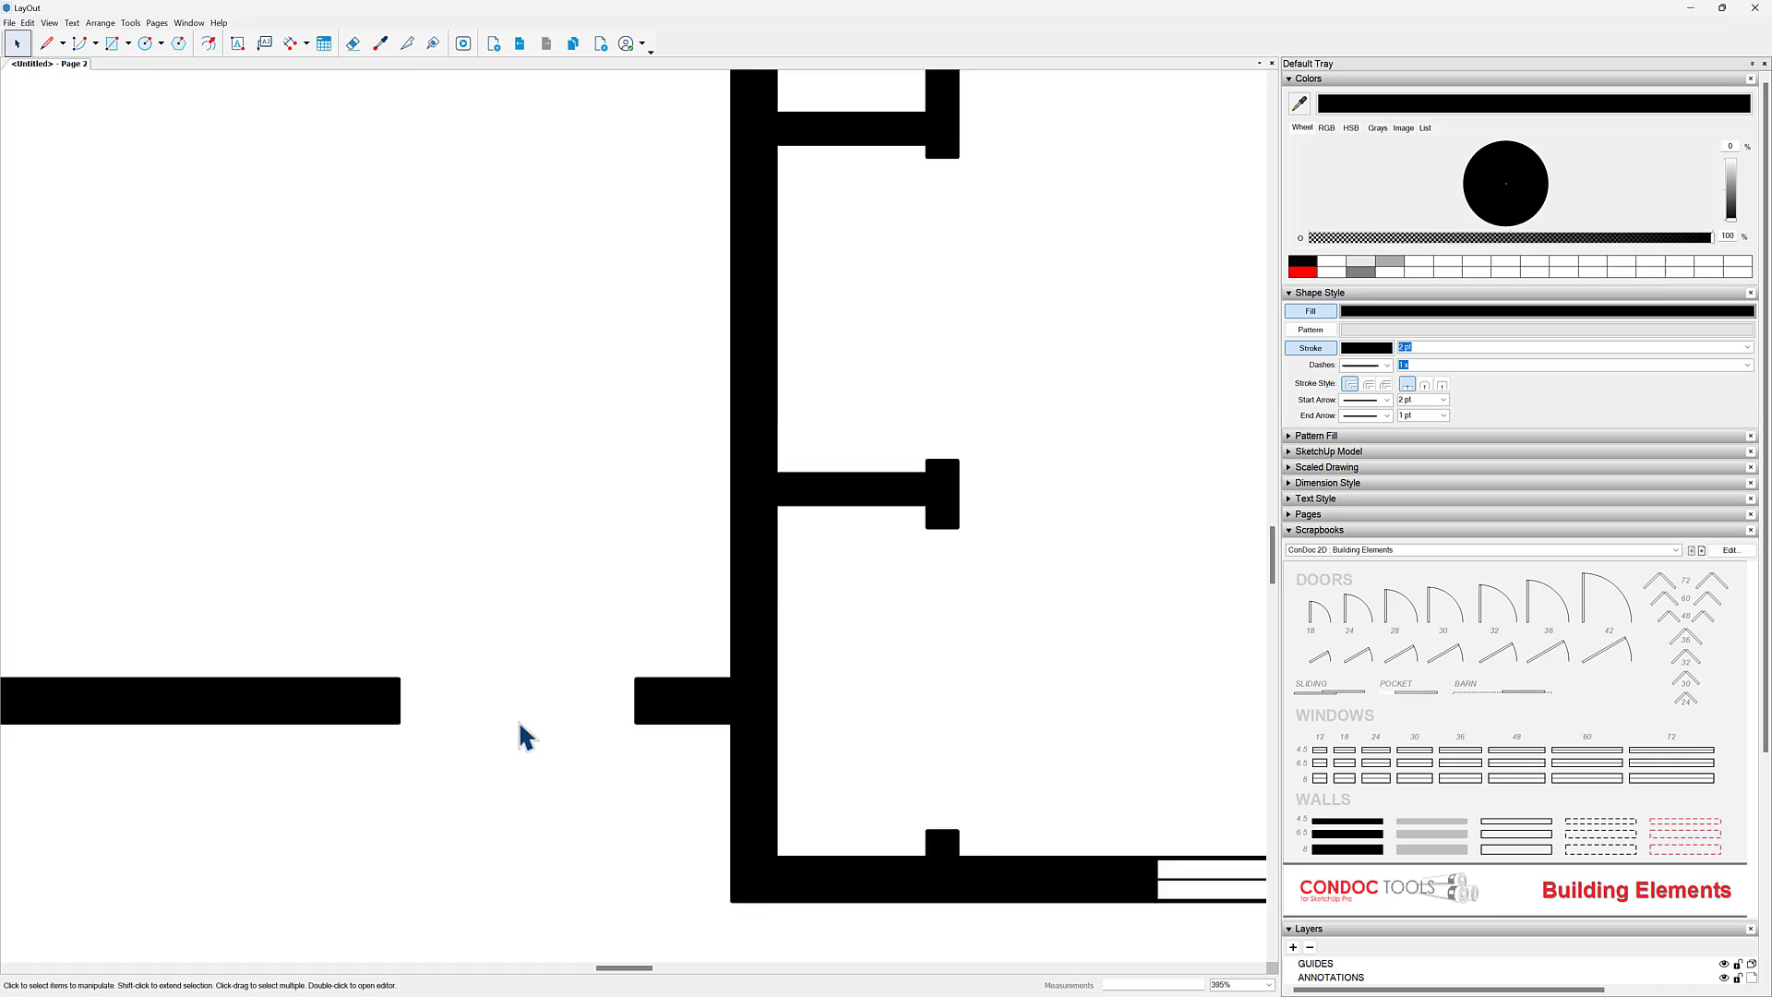
pyautogui.moveTo(1535, 605); pyautogui.dragTo(339, 376)
pyautogui.rightClick(329, 335)
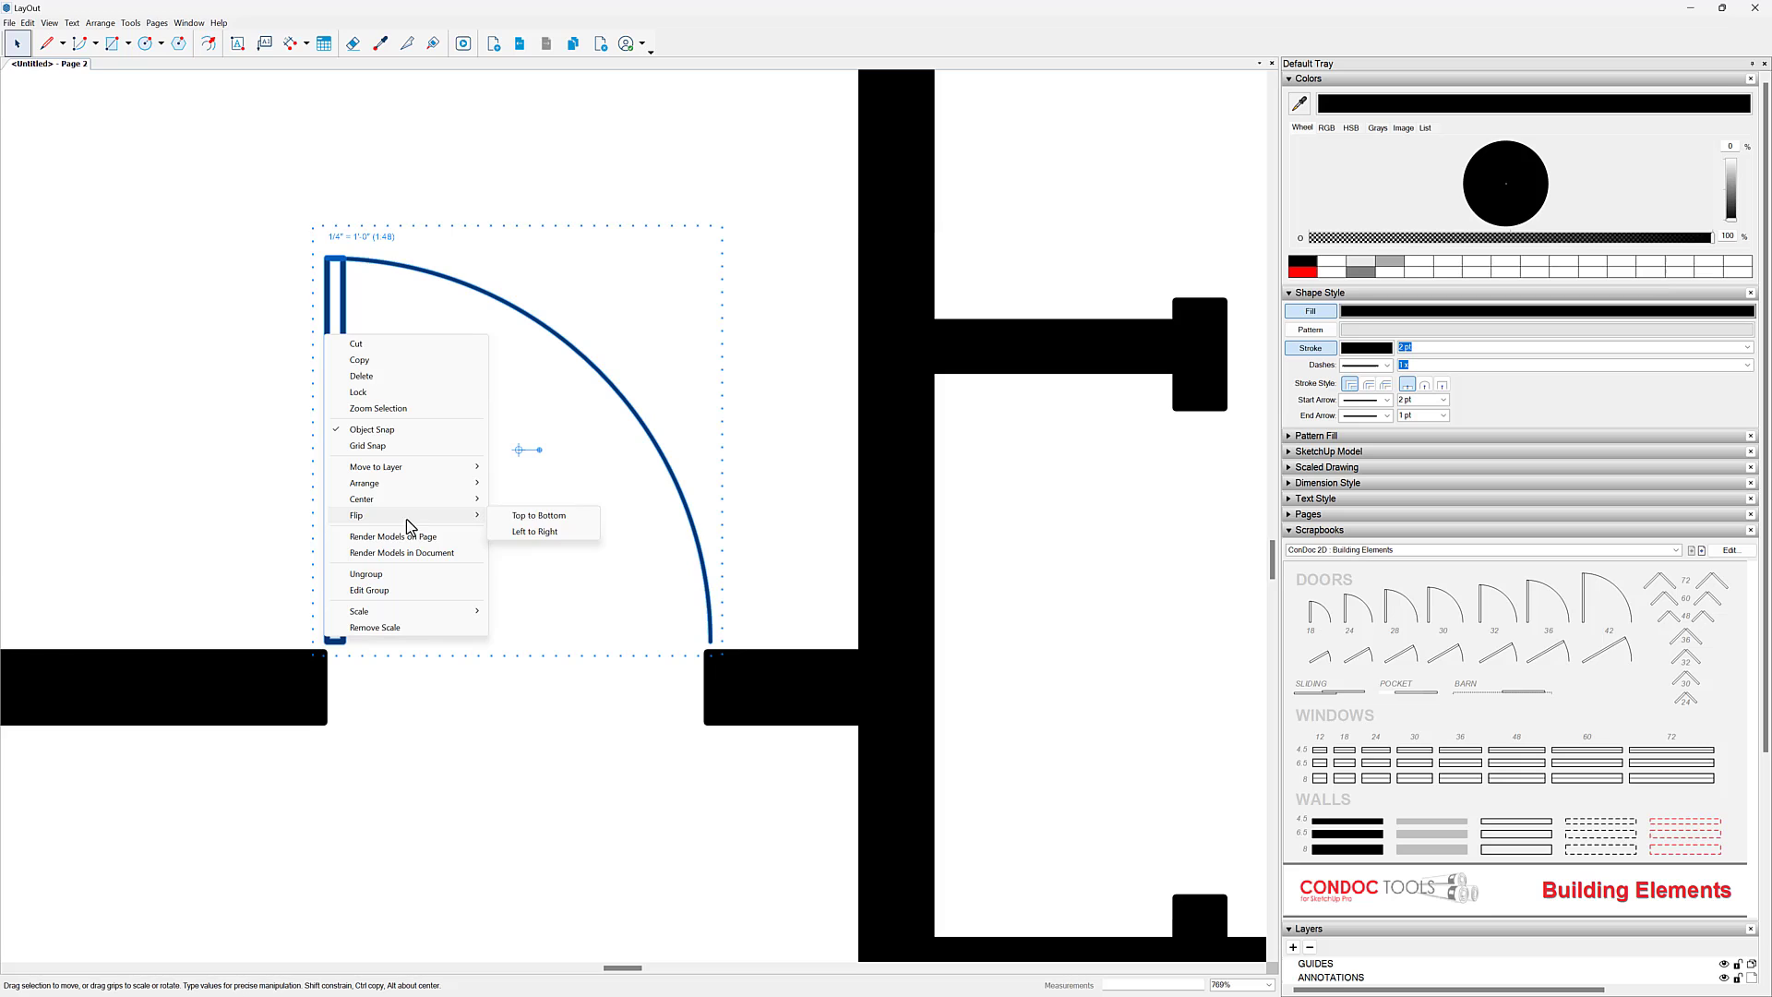
pyautogui.click(557, 534)
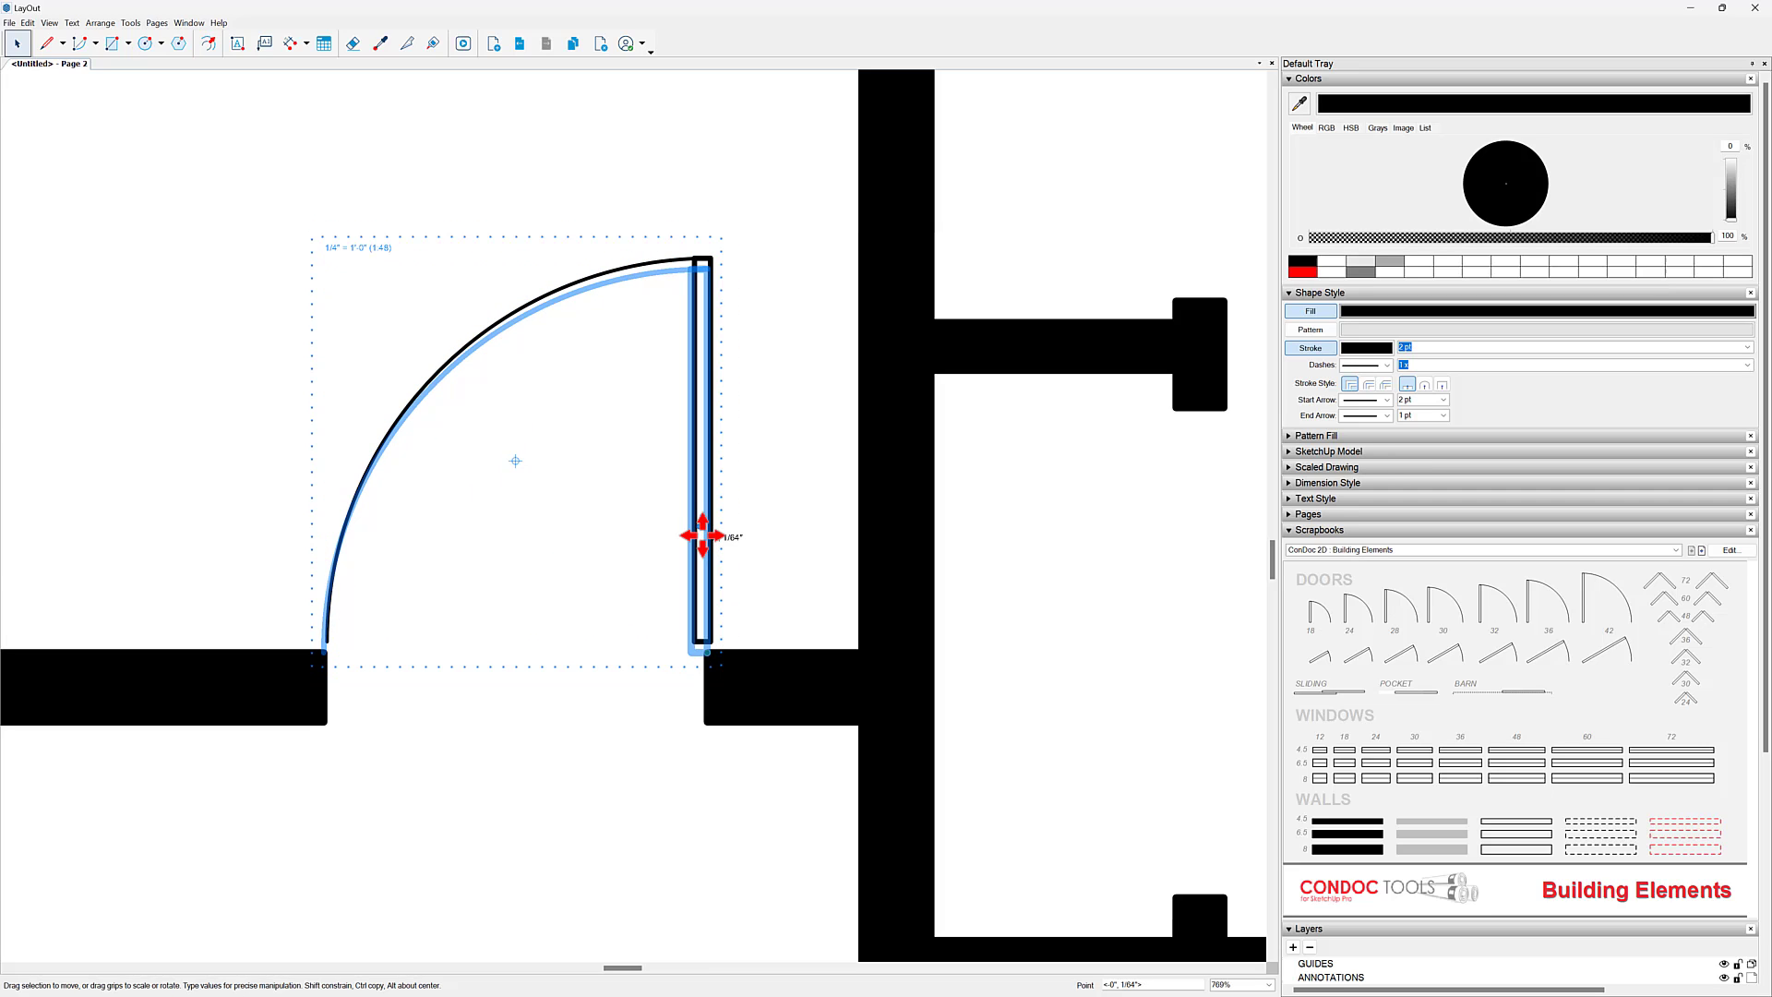
pyautogui.scroll(-3, 716, 536)
pyautogui.scroll(-2, 675, 588)
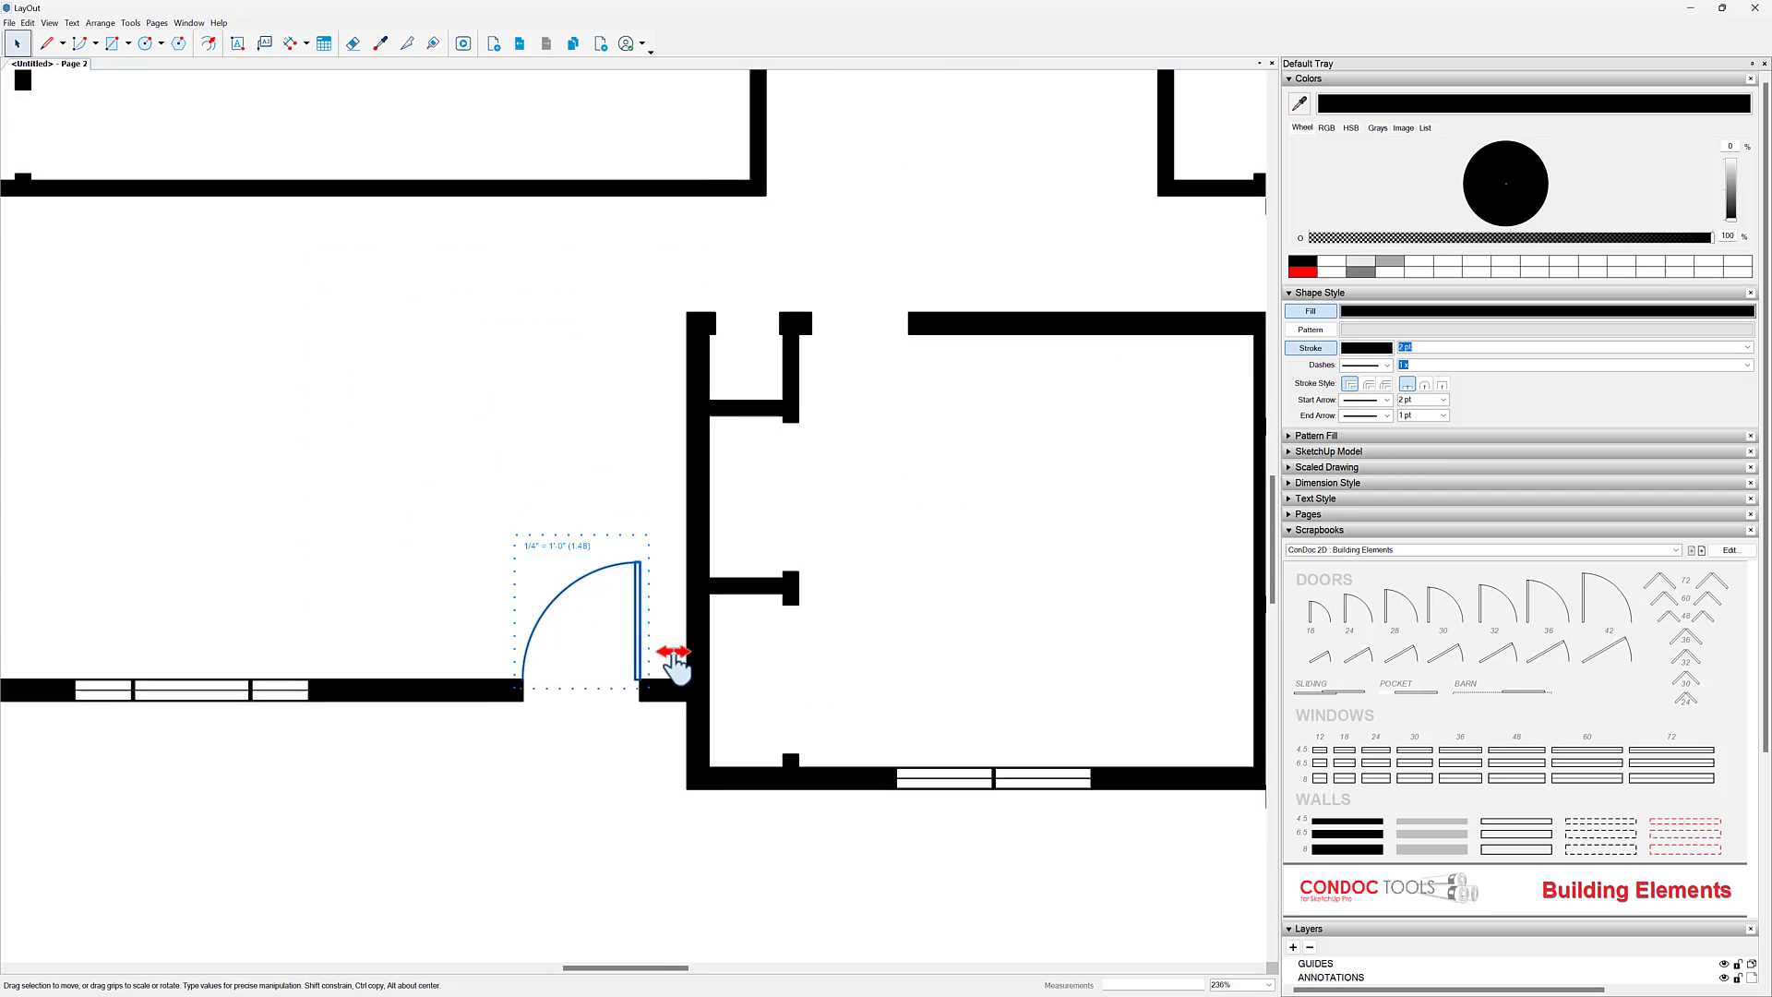
# Step: Fit a 30-inch scrapbook door, flipped top to bottom, into the lower-middle room's top opening and copy it to the lower-right room's matching opening
pyautogui.scroll(5, 764, 538)
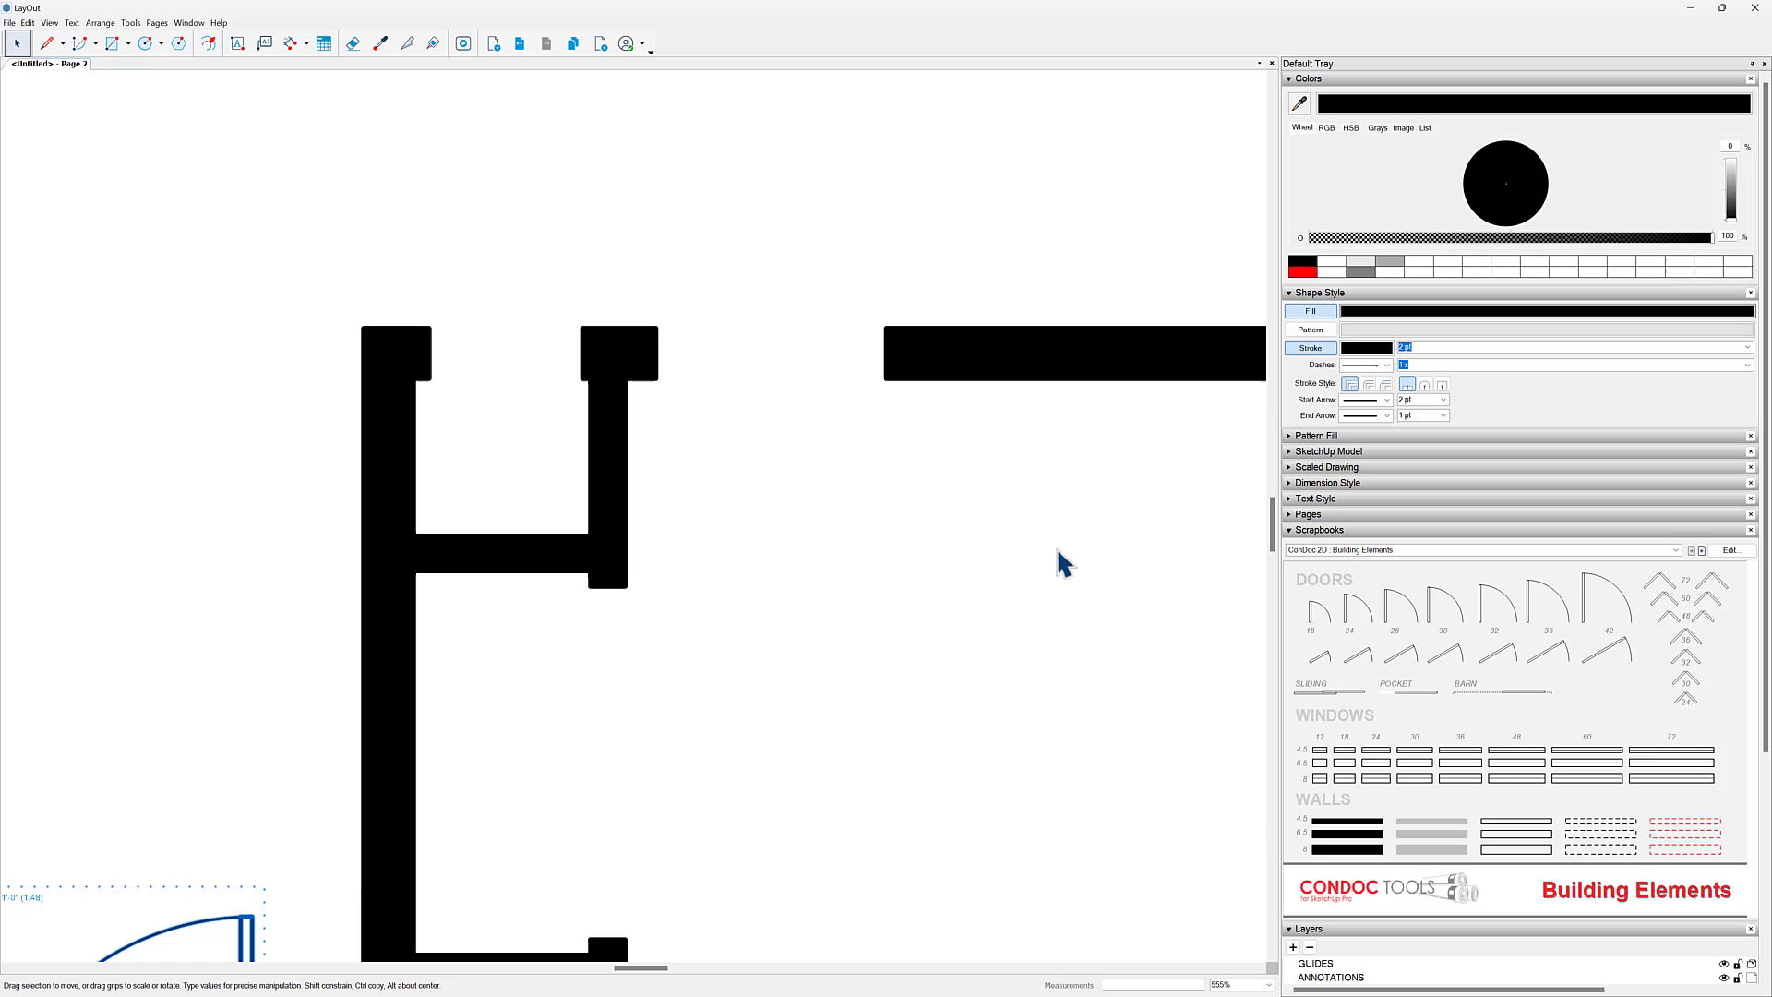
pyautogui.moveTo(1028, 517); pyautogui.dragTo(1025, 519, button='middle')
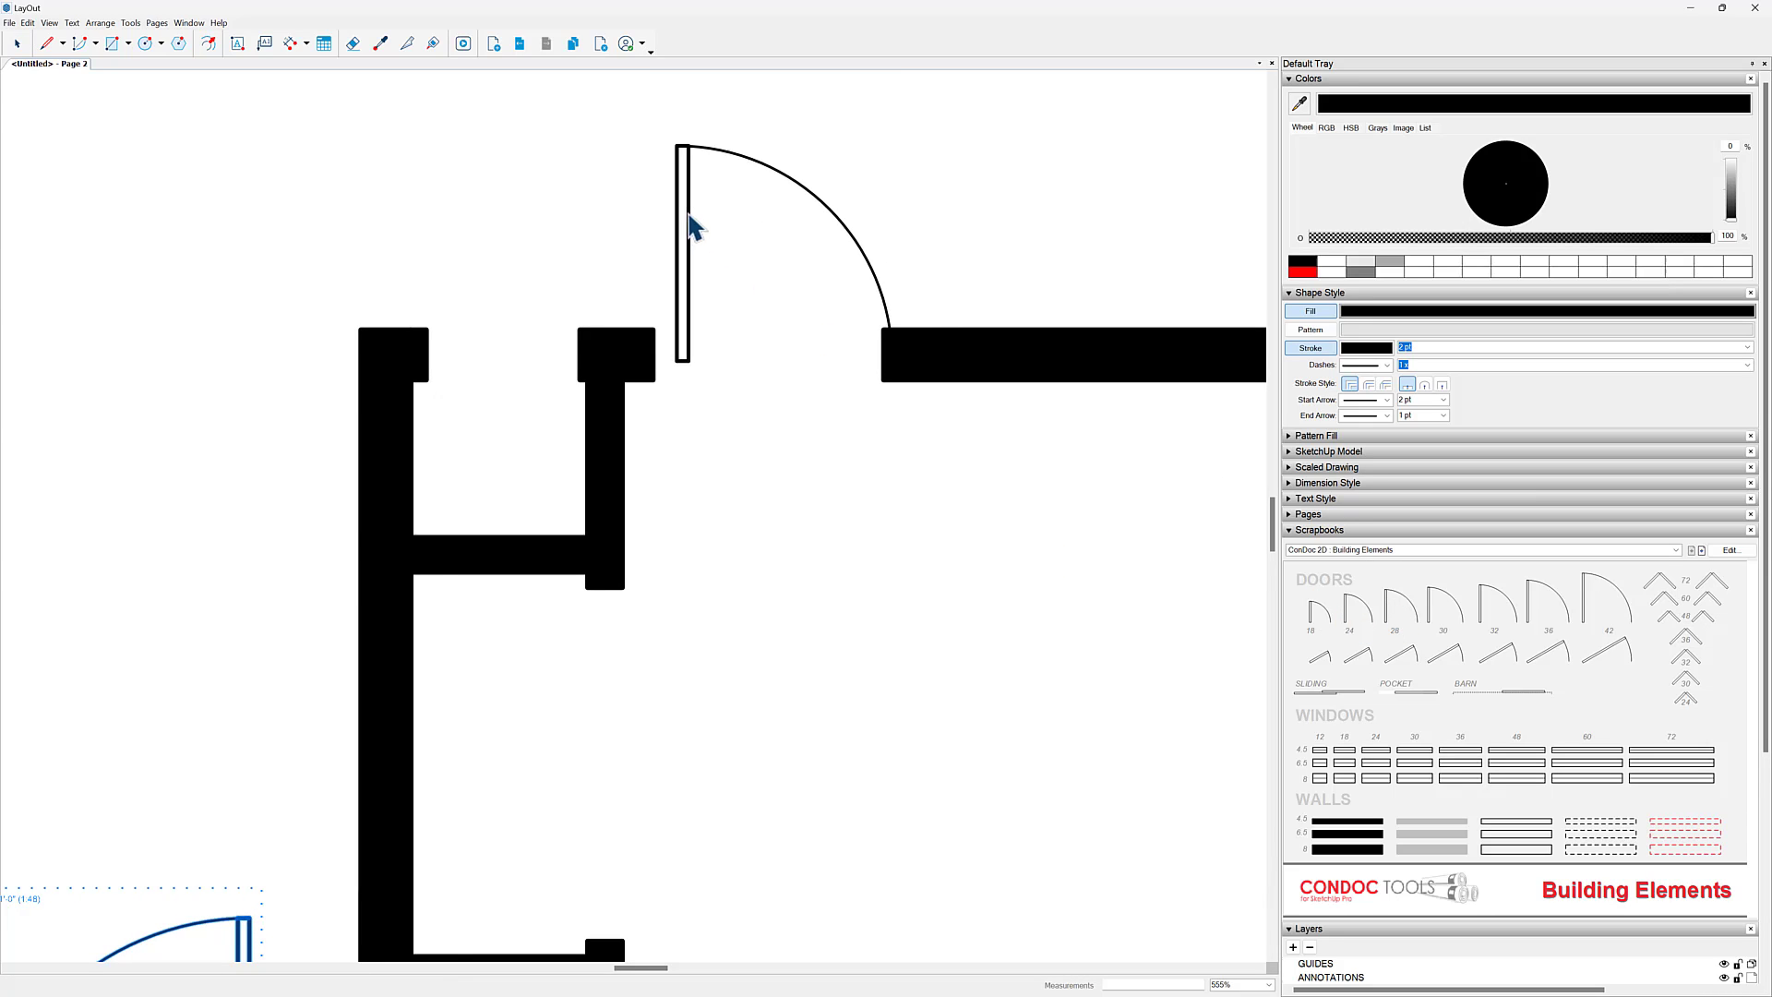
pyautogui.moveTo(695, 224); pyautogui.dragTo(668, 197)
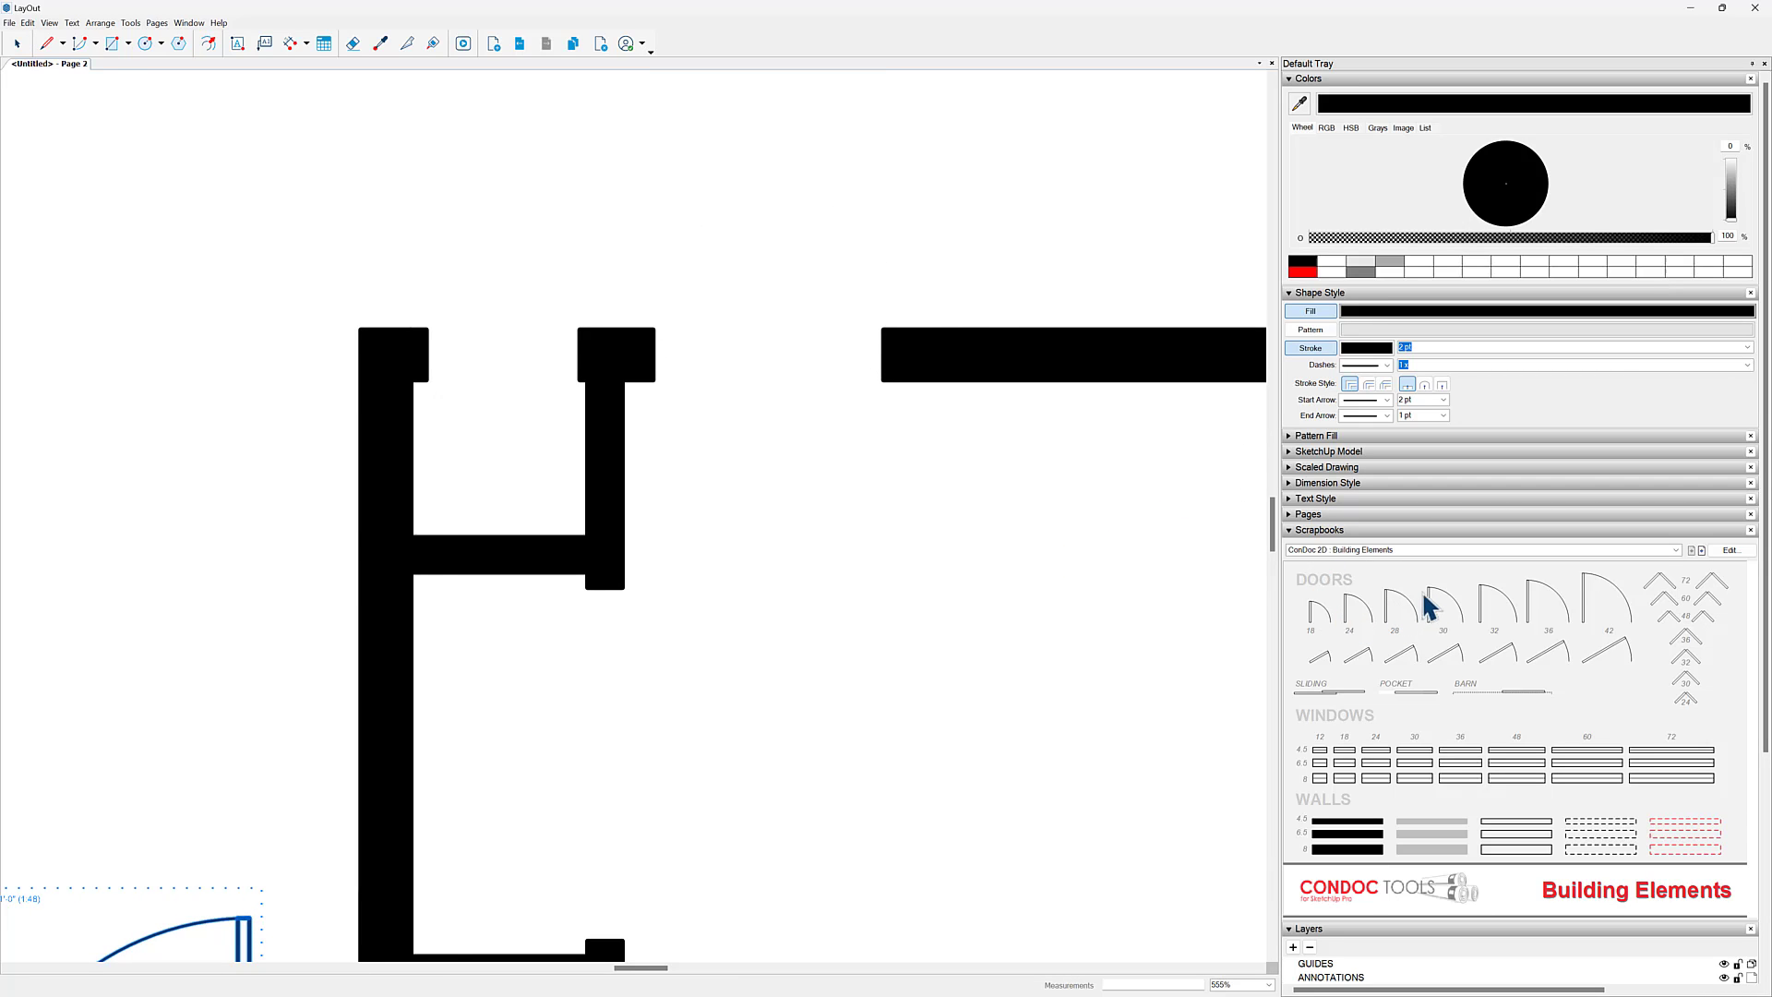
pyautogui.moveTo(1430, 606); pyautogui.dragTo(743, 165)
pyautogui.rightClick(704, 233)
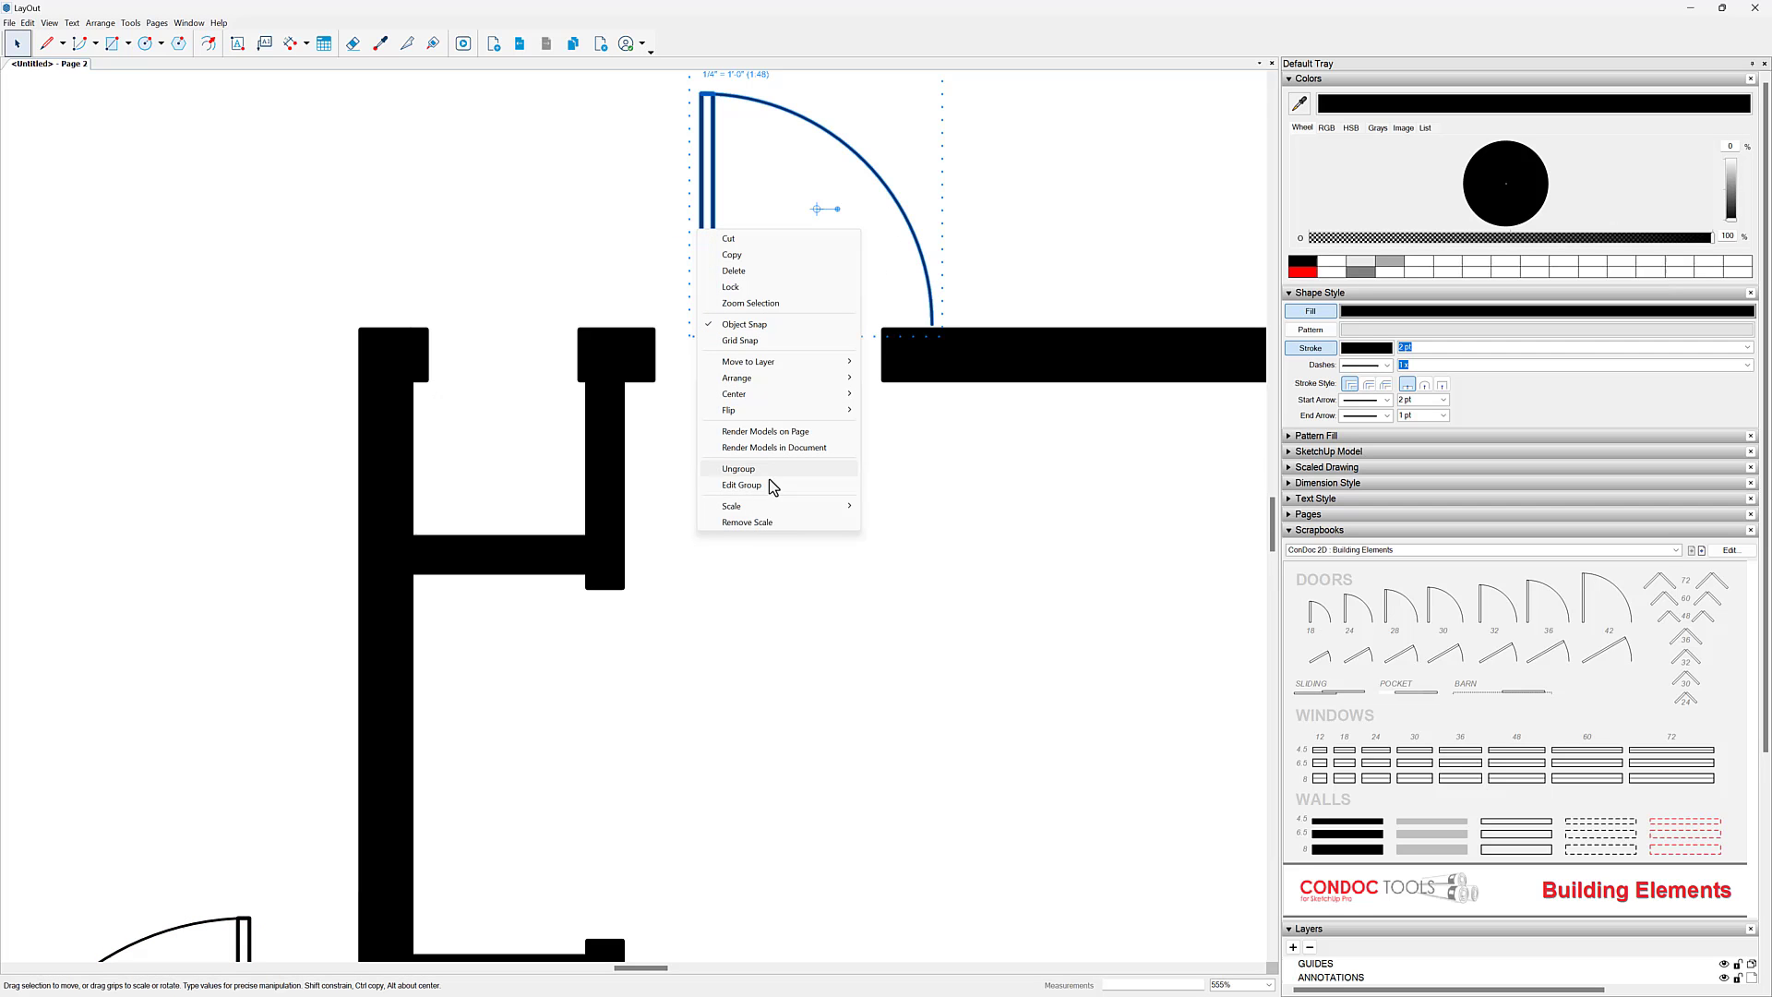
pyautogui.moveTo(776, 410)
pyautogui.click(883, 411)
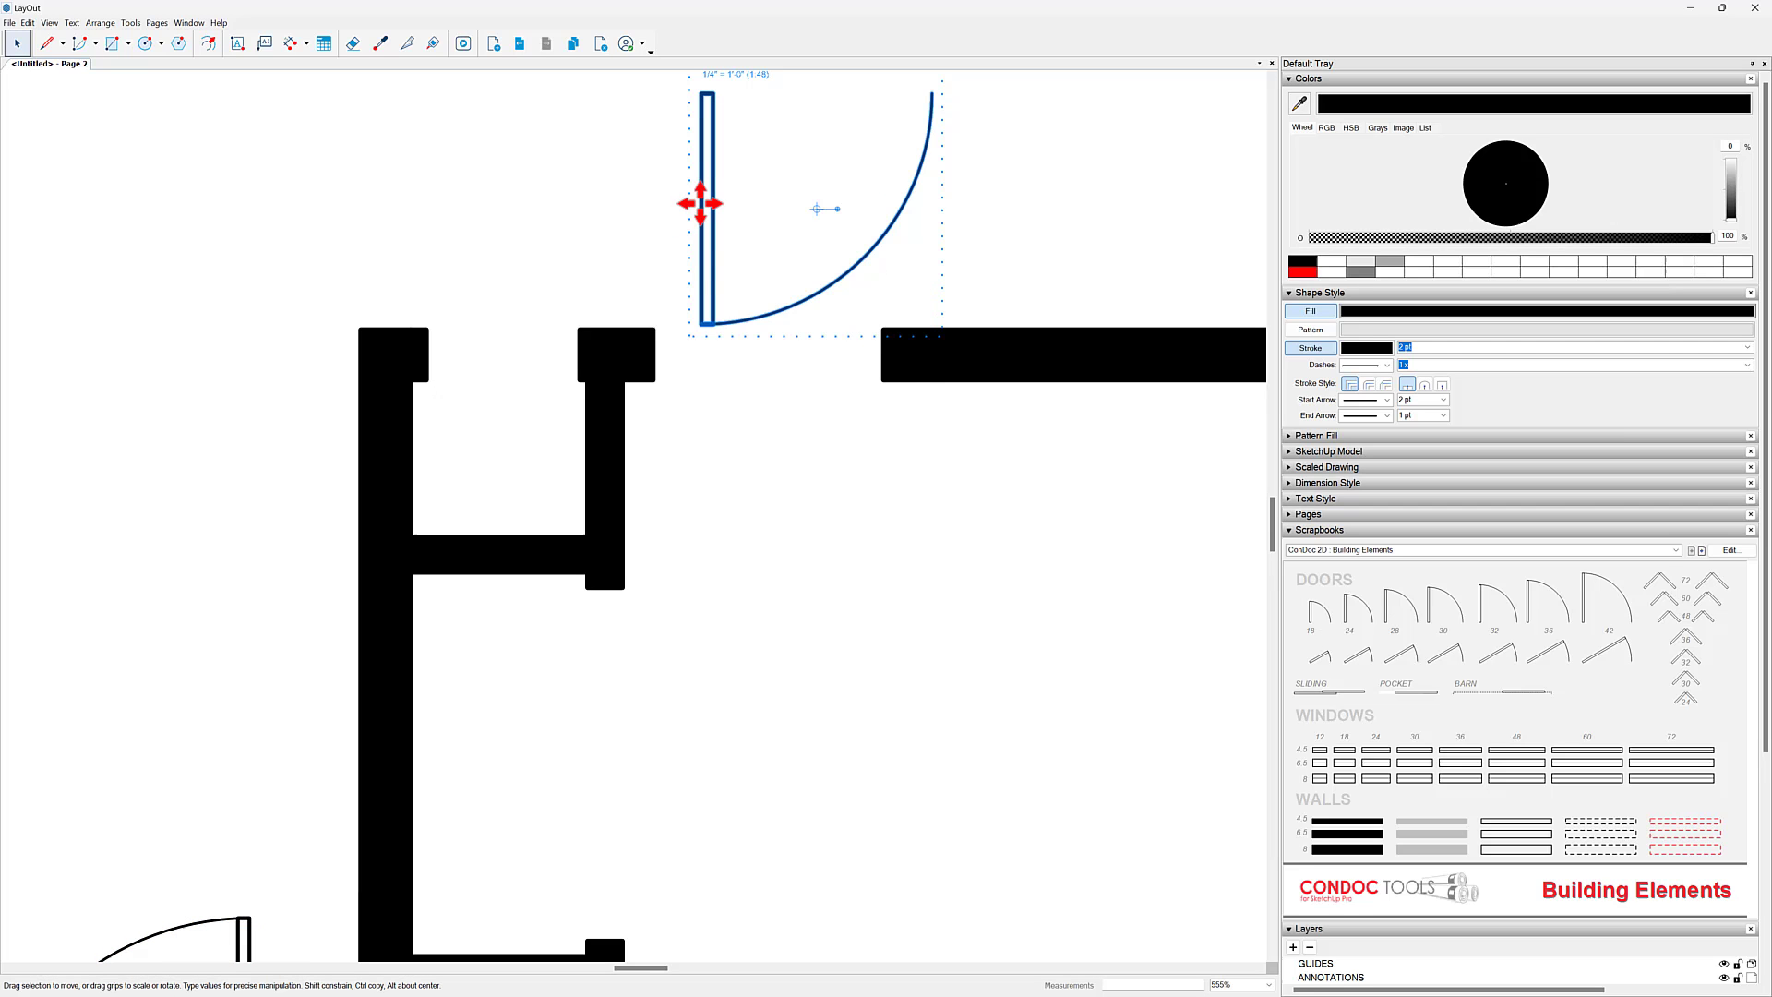
pyautogui.moveTo(699, 204); pyautogui.dragTo(645, 483)
pyautogui.scroll(-4, 613, 467)
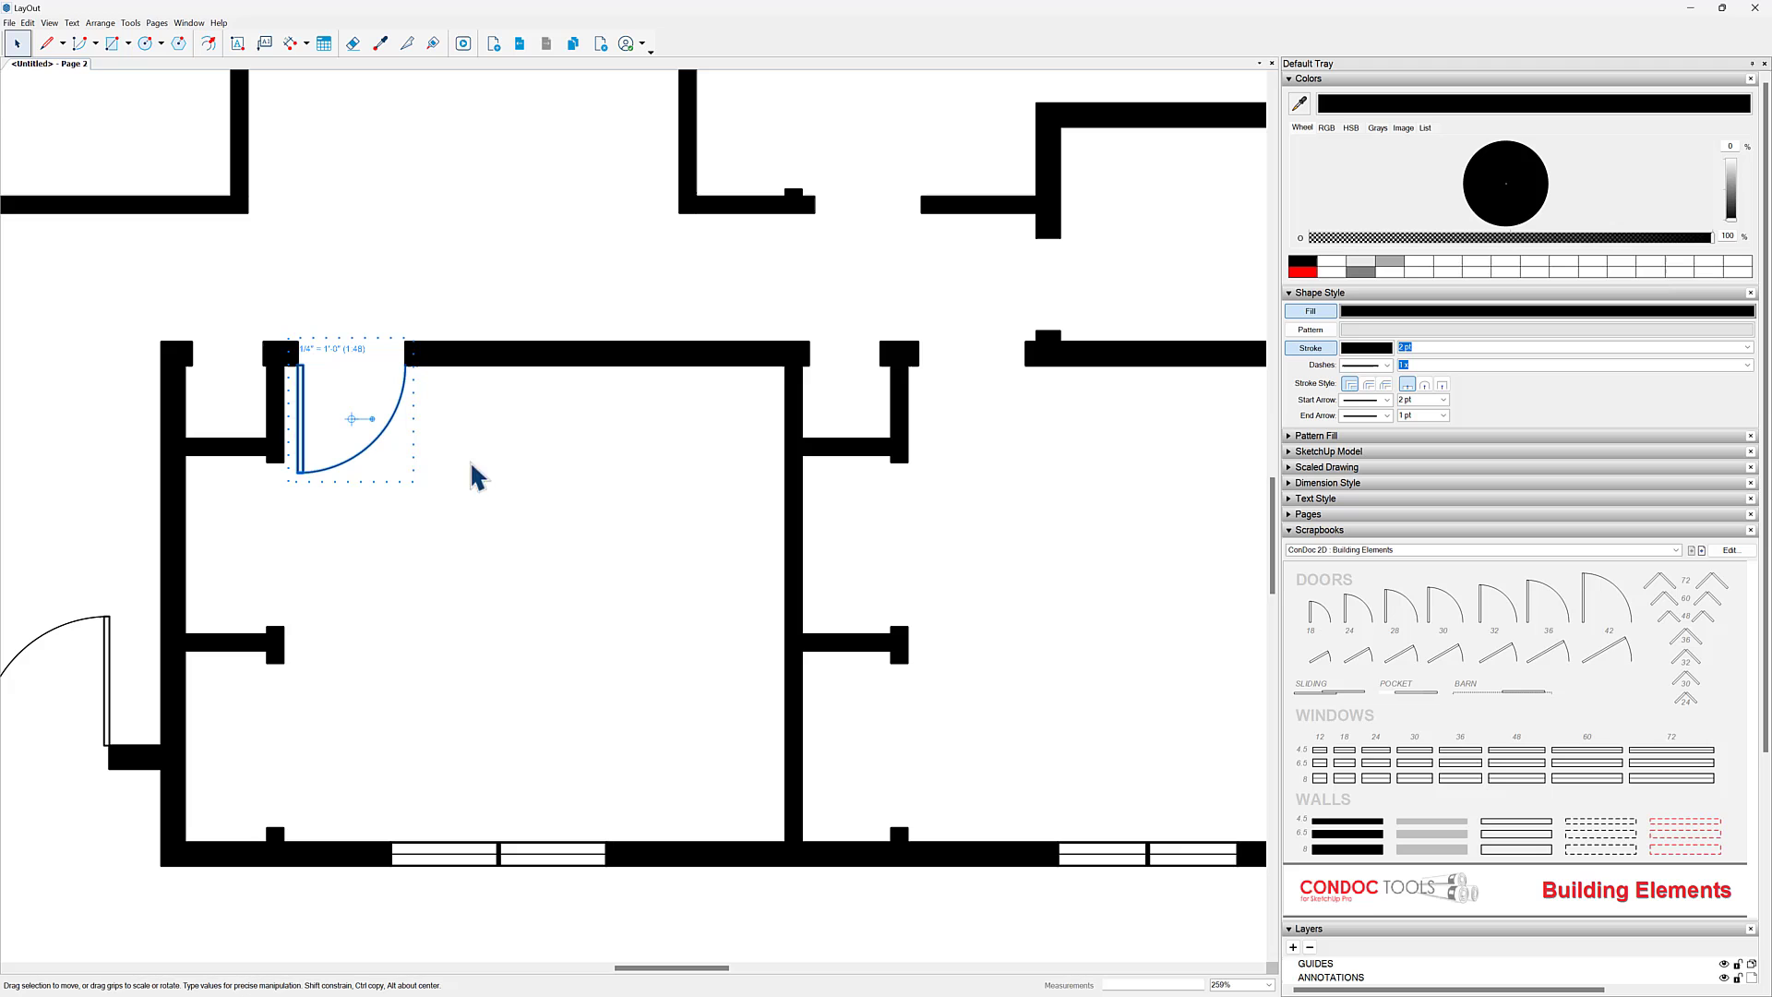
pyautogui.keyDown('ctrl'); pyautogui.moveTo(935, 461); pyautogui.dragTo(934, 463); pyautogui.keyUp('ctrl')
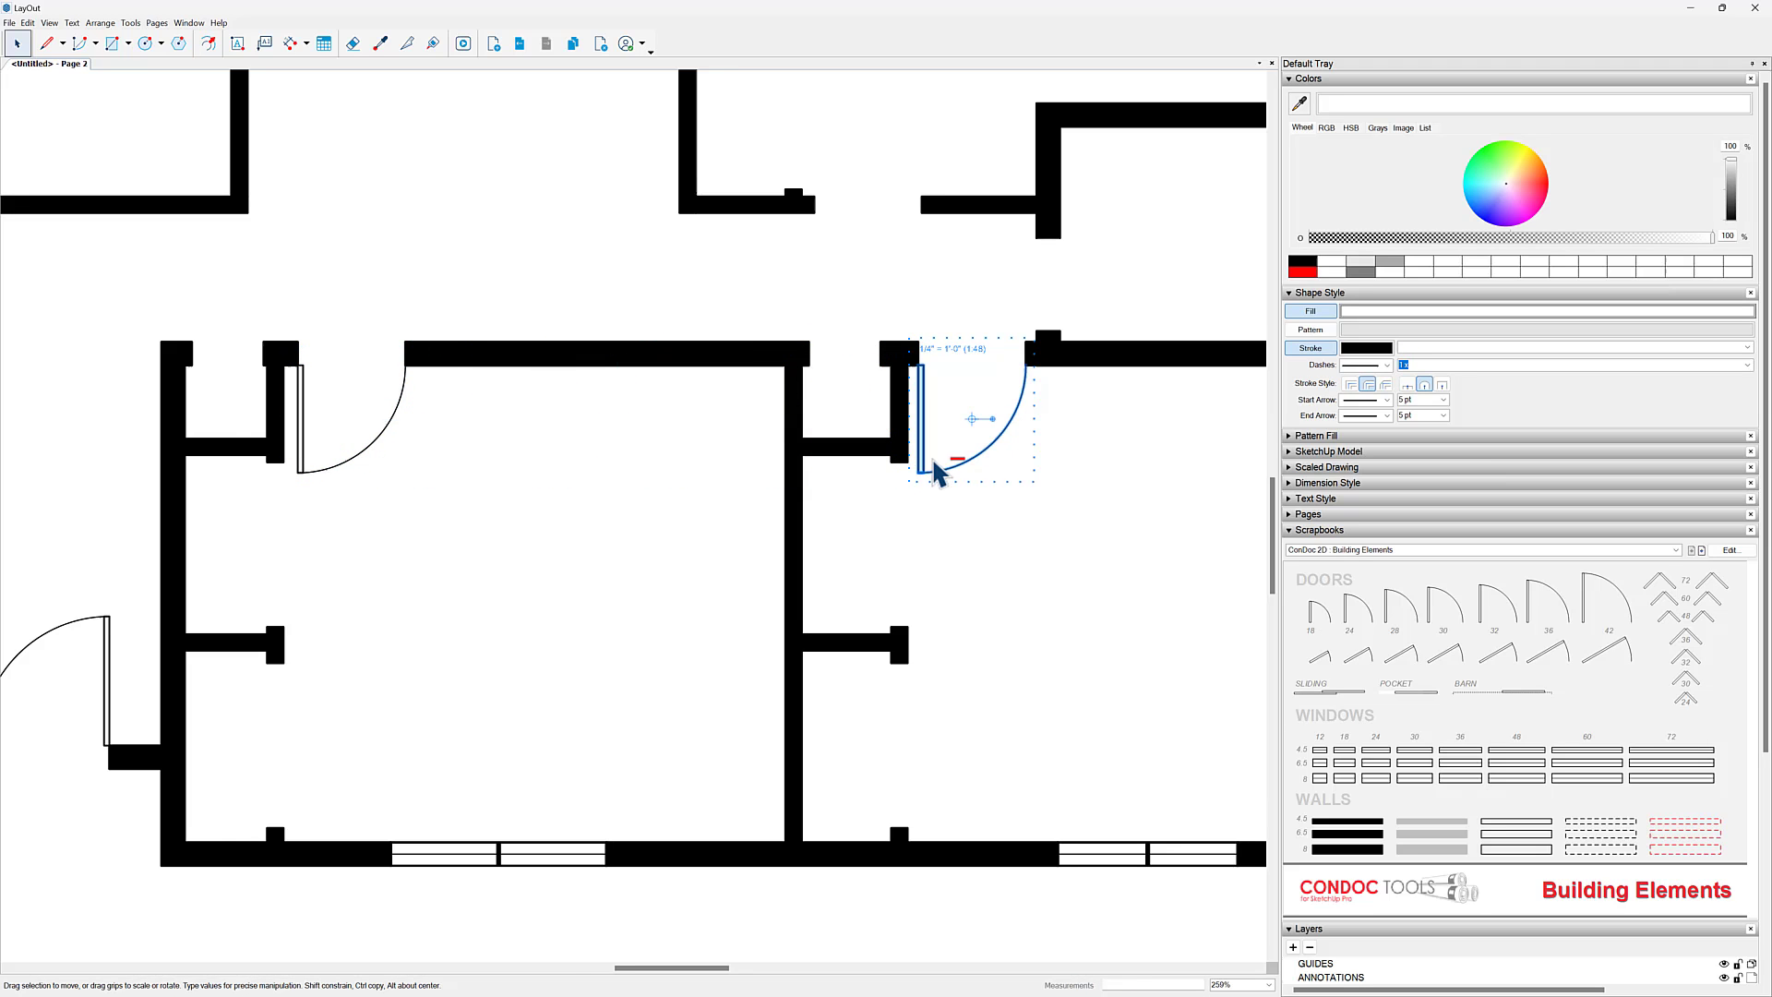
# Step: Copy the lower-right room's door up to the upper-right room's bottom wall opening, flip it top to bottom, and fit it to the wall
pyautogui.scroll(-2, 937, 467)
pyautogui.moveTo(950, 534); pyautogui.dragTo(860, 683, button='middle')
pyautogui.scroll(4, 839, 542)
pyautogui.keyDown('ctrl'); pyautogui.moveTo(837, 573); pyautogui.dragTo(692, 157); pyautogui.keyUp('ctrl')
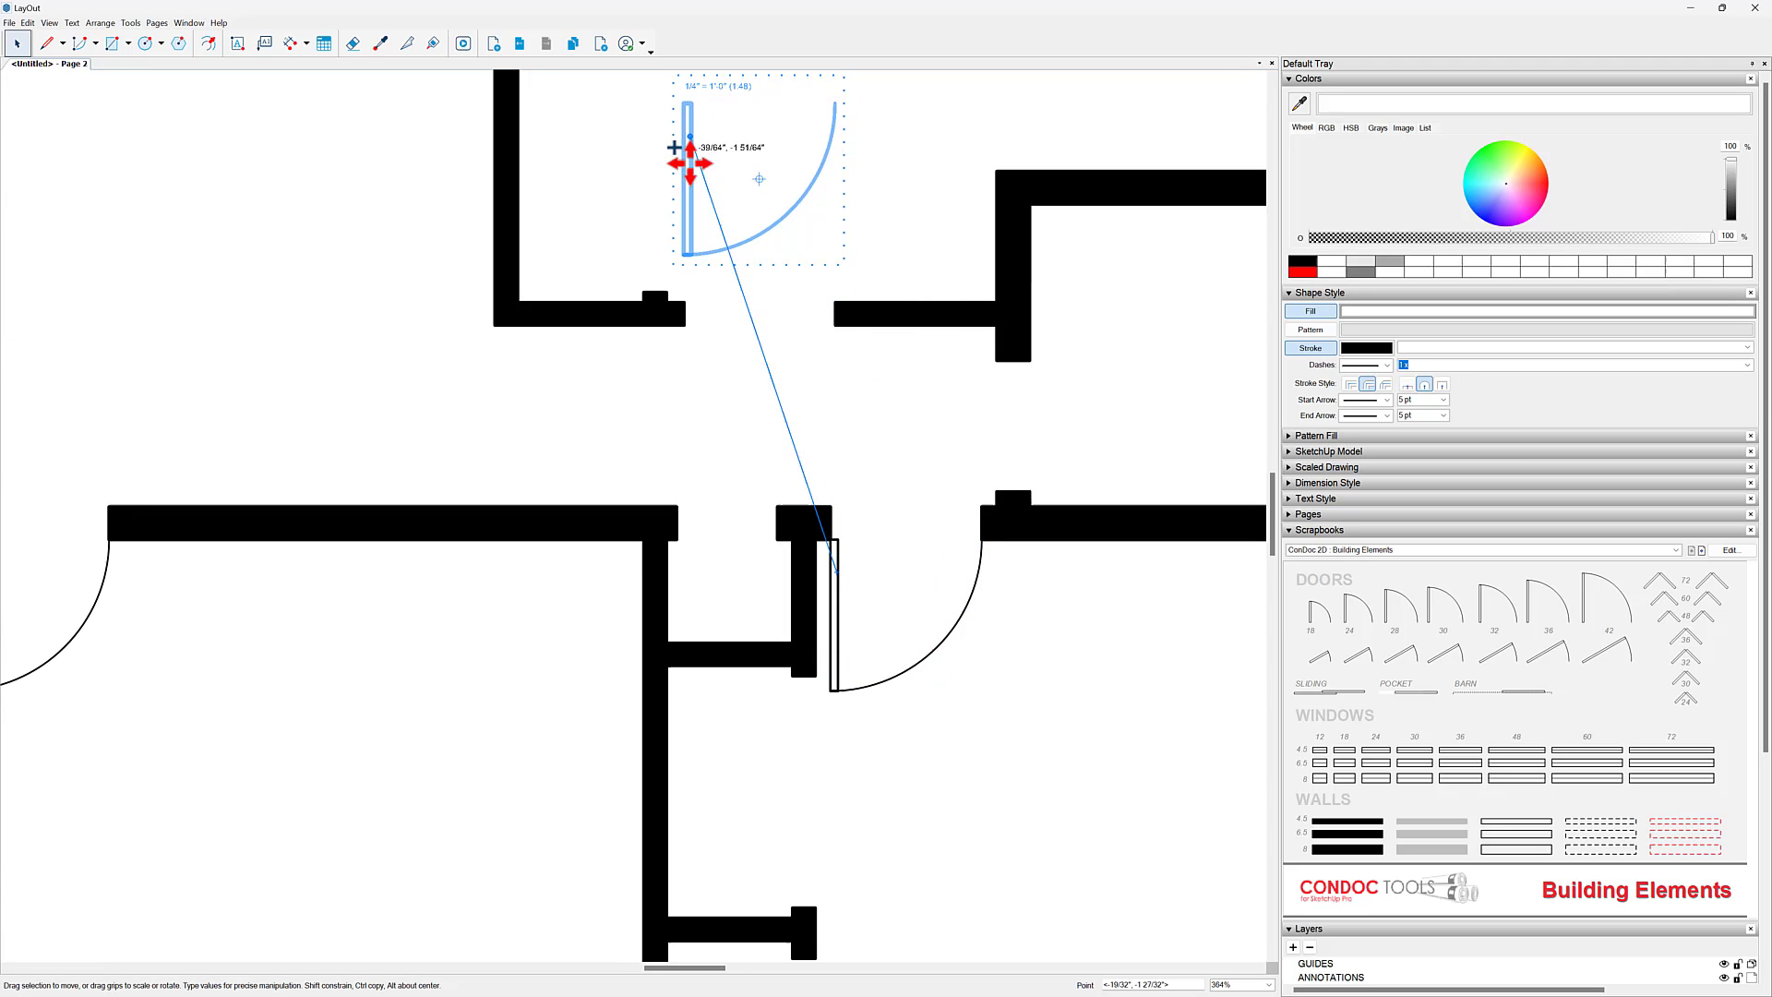
pyautogui.scroll(2, 704, 324)
pyautogui.rightClick(707, 322)
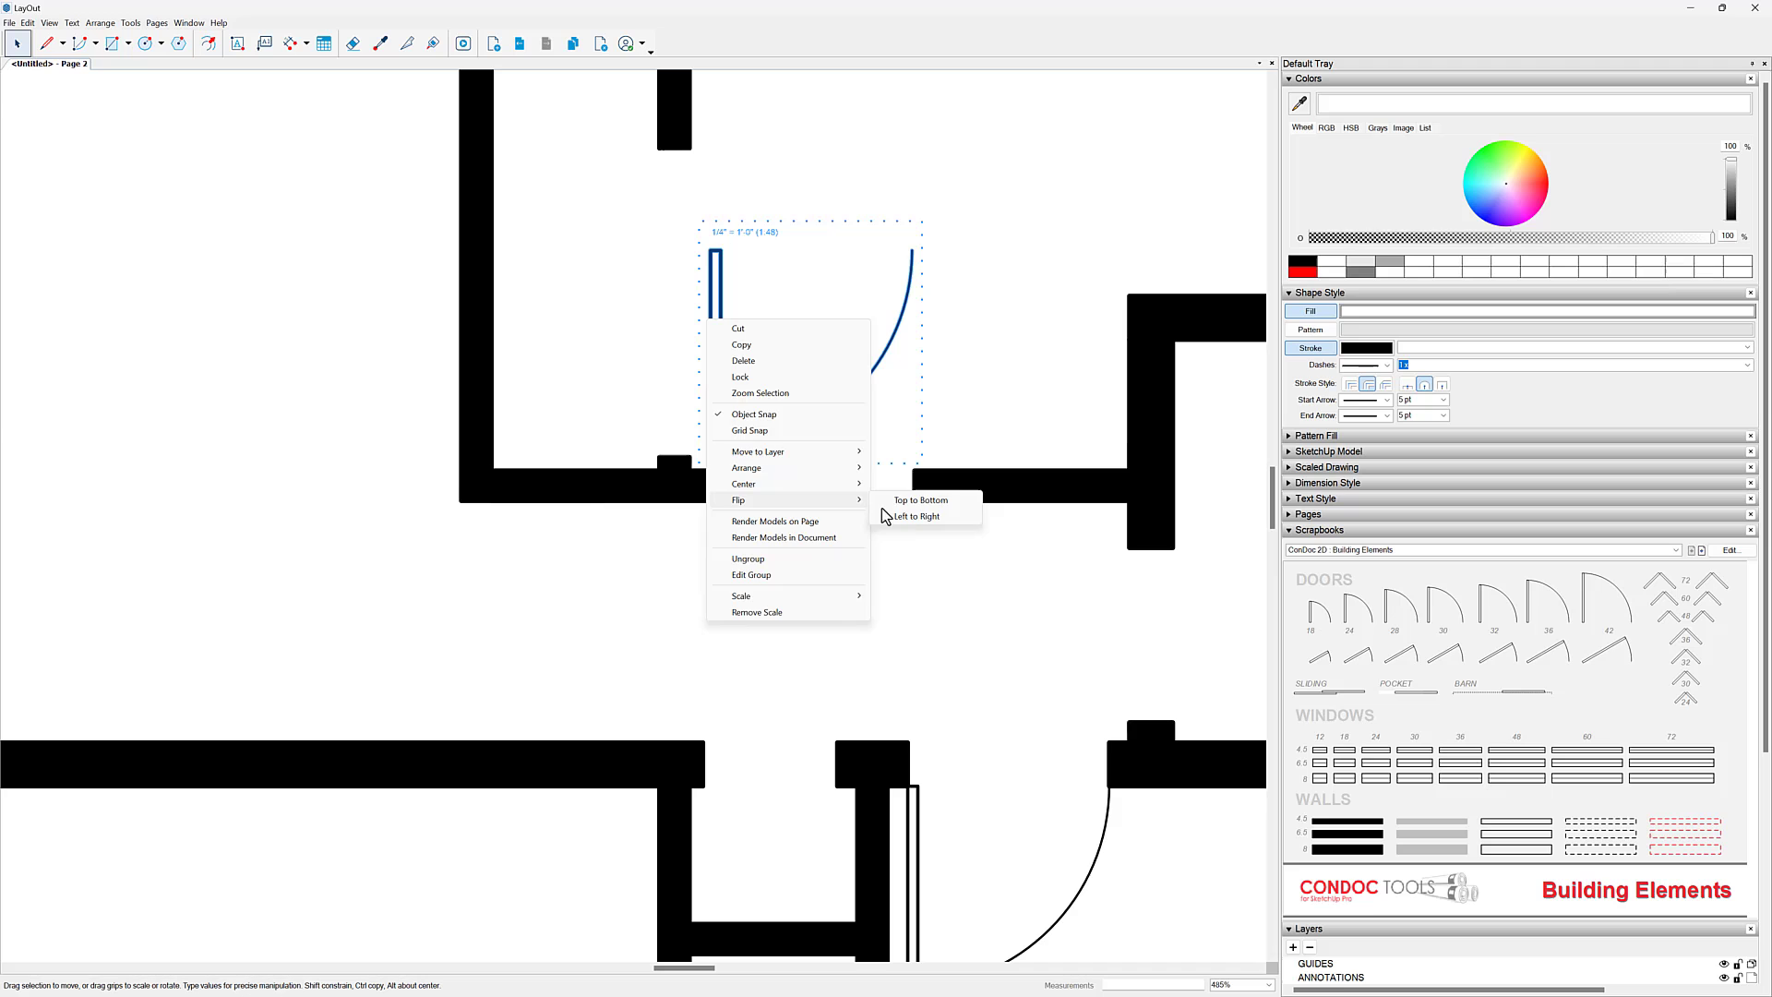
pyautogui.click(907, 504)
pyautogui.scroll(3, 751, 407)
pyautogui.moveTo(704, 396); pyautogui.dragTo(705, 432)
pyautogui.scroll(-5, 735, 430)
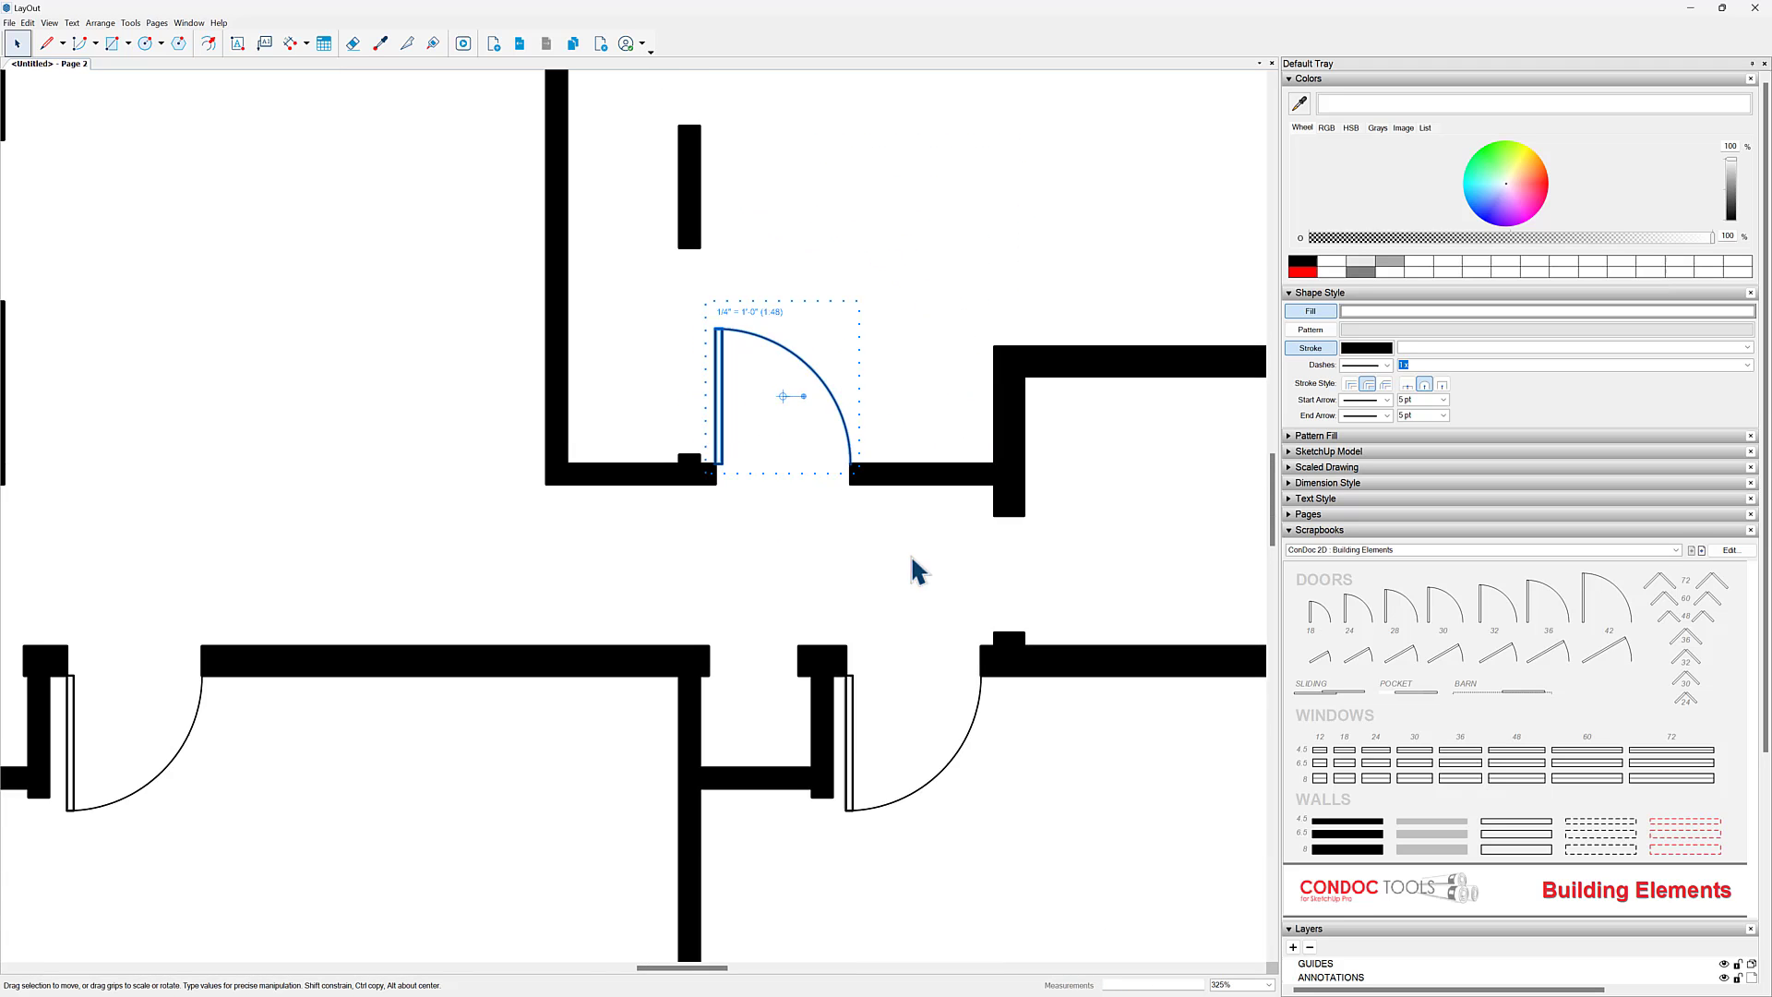
# Step: Copy the 36-inch entry door to the upper-left room's top wall opening and orient it to swing inward from the left jamb
pyautogui.scroll(-5, 914, 572)
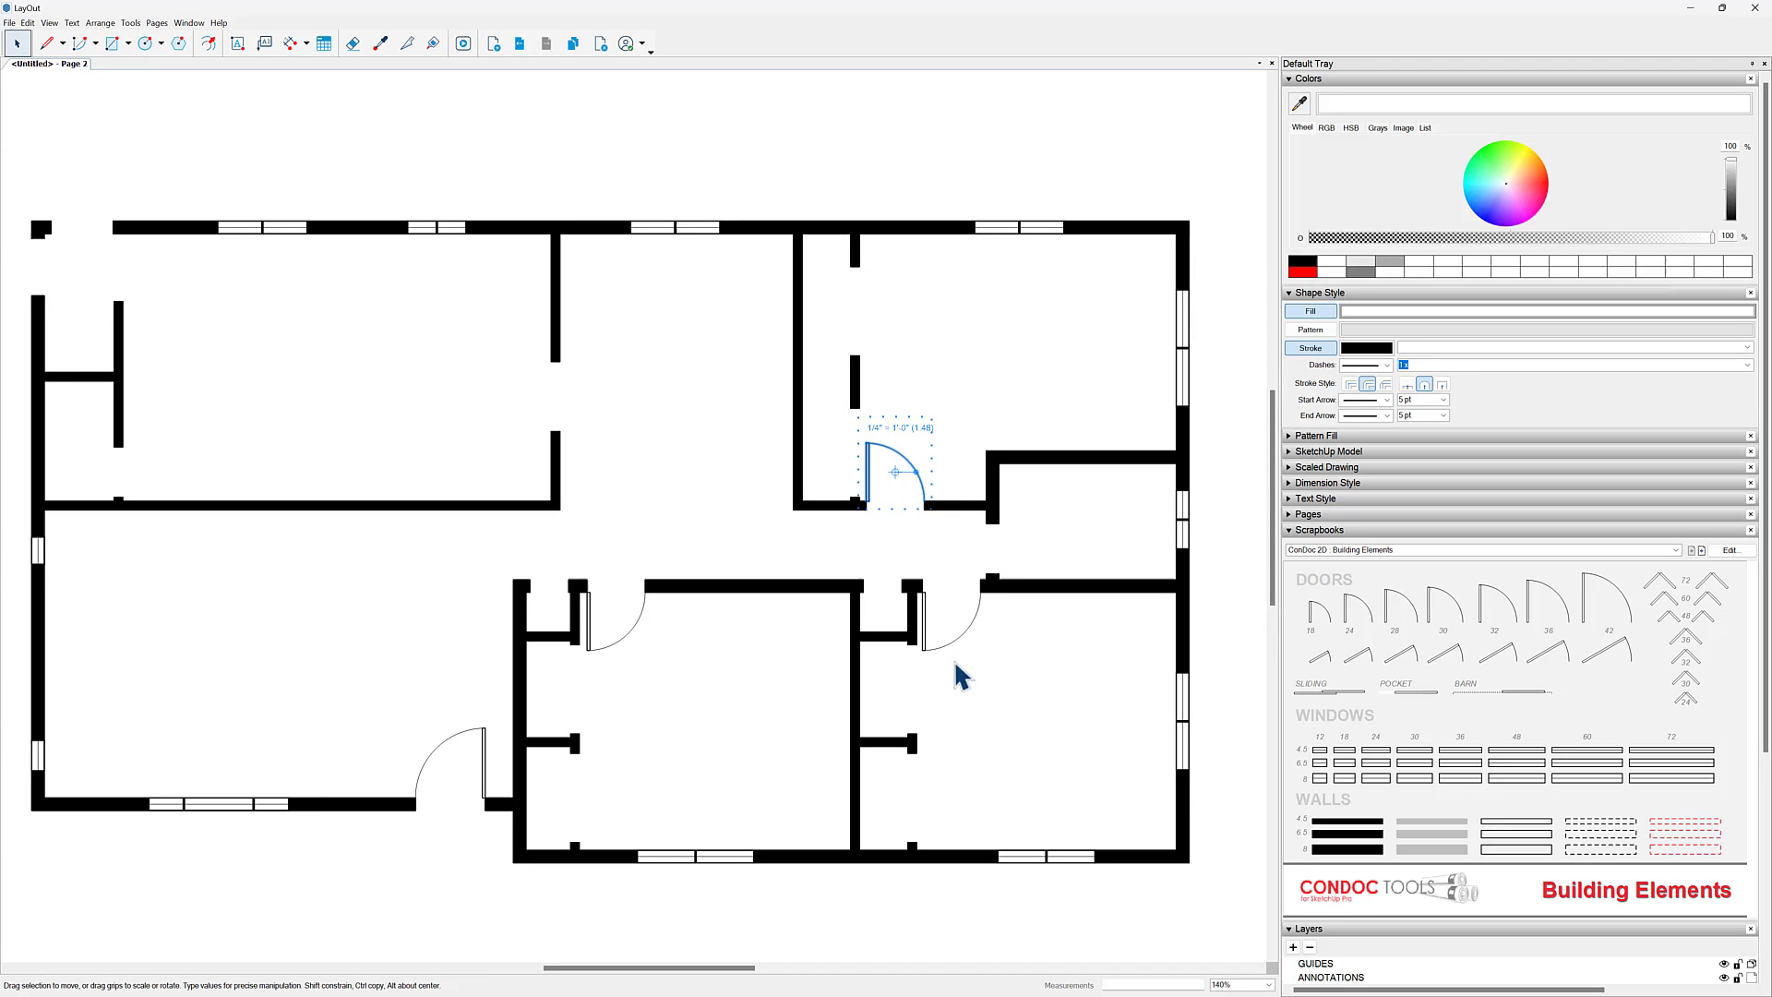
pyautogui.moveTo(647, 711); pyautogui.dragTo(792, 769, button='middle')
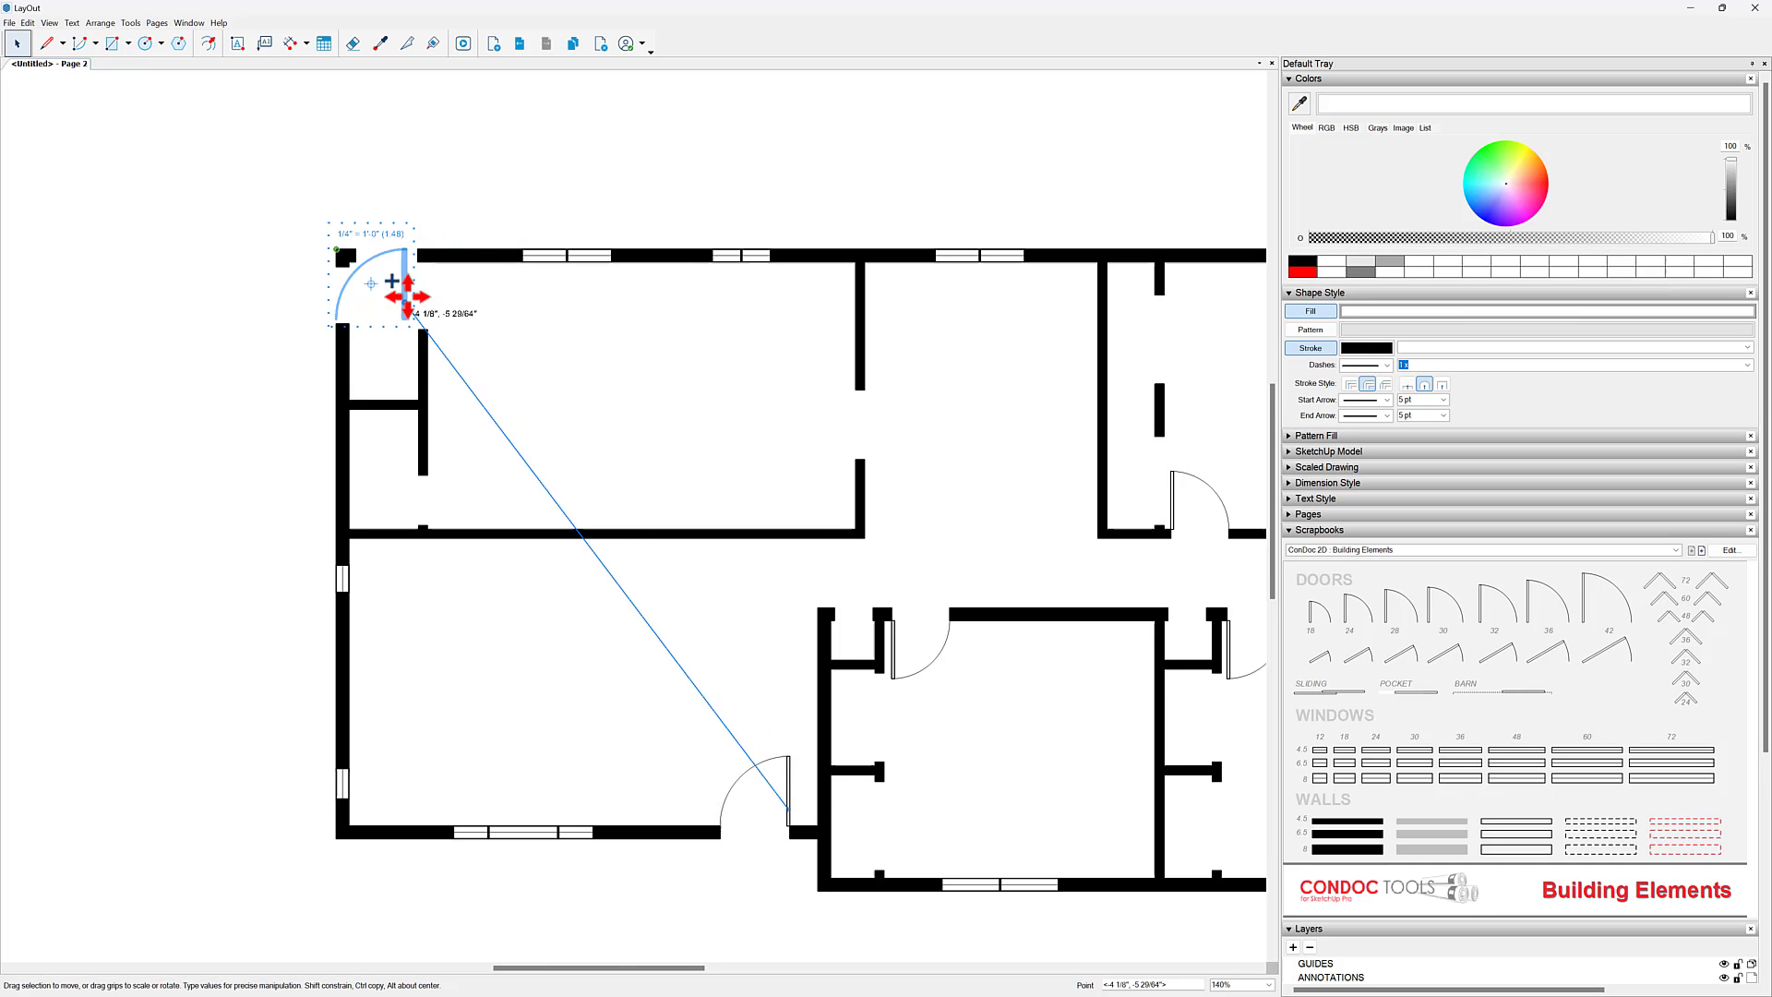
pyautogui.scroll(5, 459, 286)
pyautogui.moveTo(609, 418); pyautogui.dragTo(563, 487)
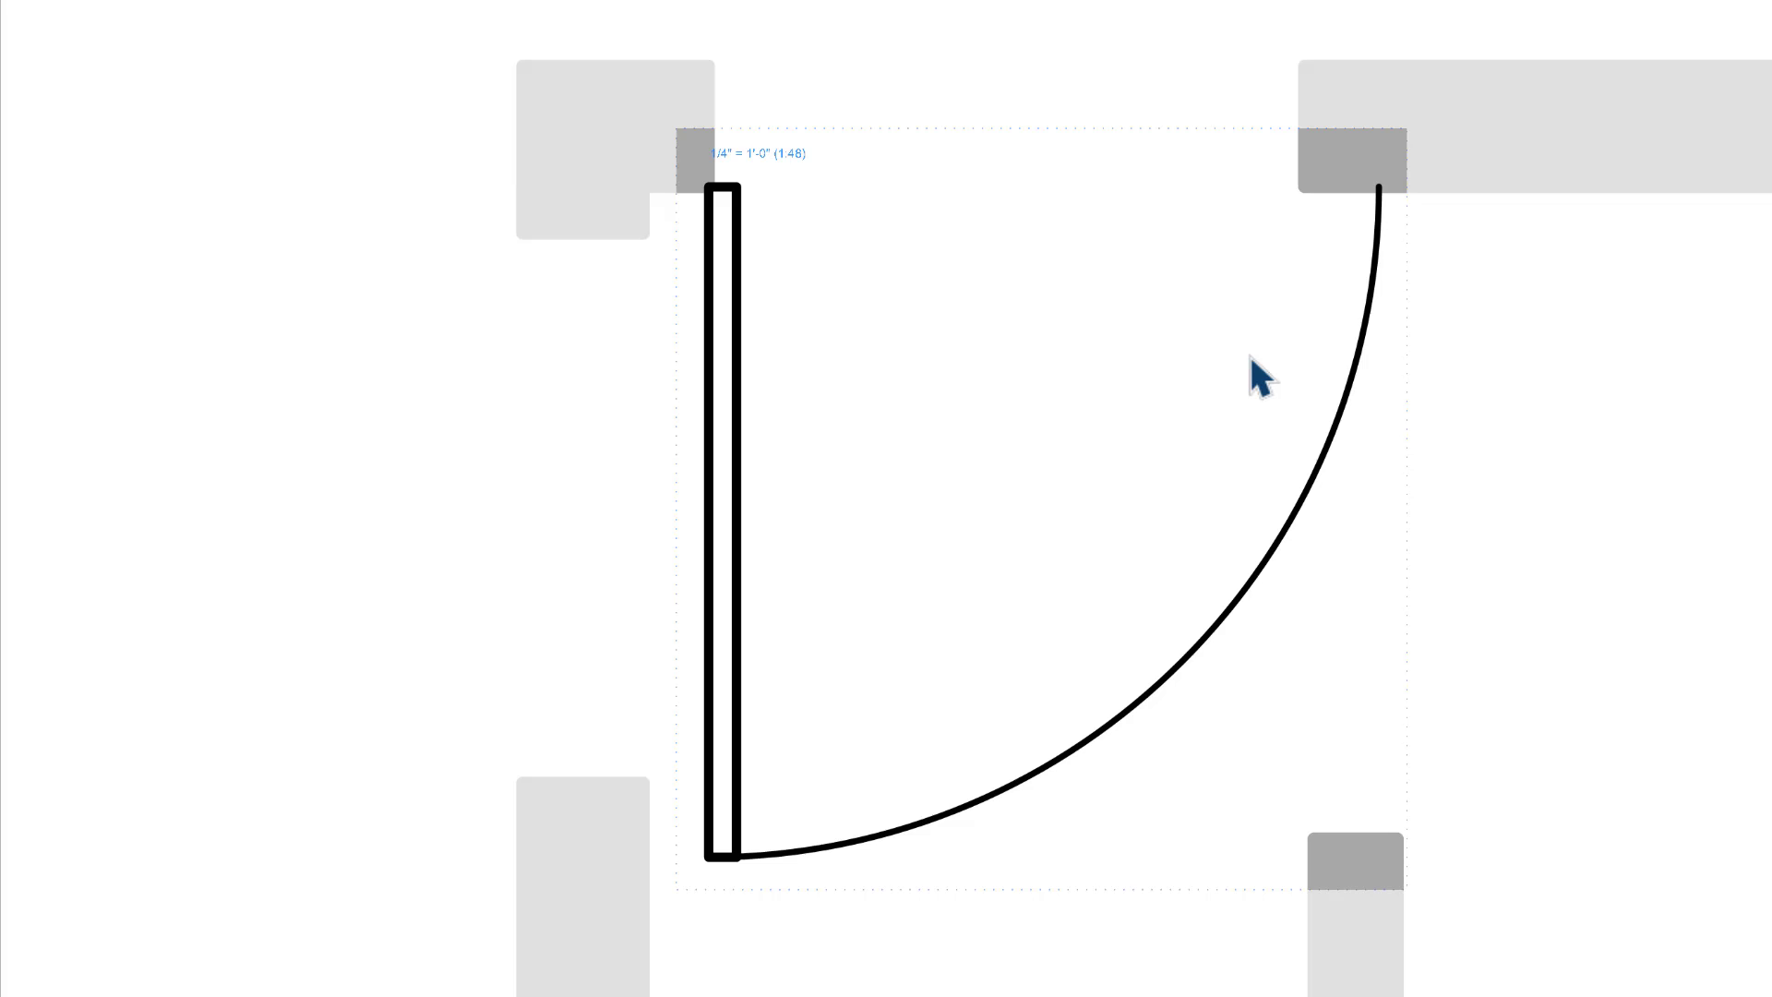
# Step: Scale the copied door proportionally inside its group to match the width of the upper-left room's top wall opening
pyautogui.click(1250, 357)
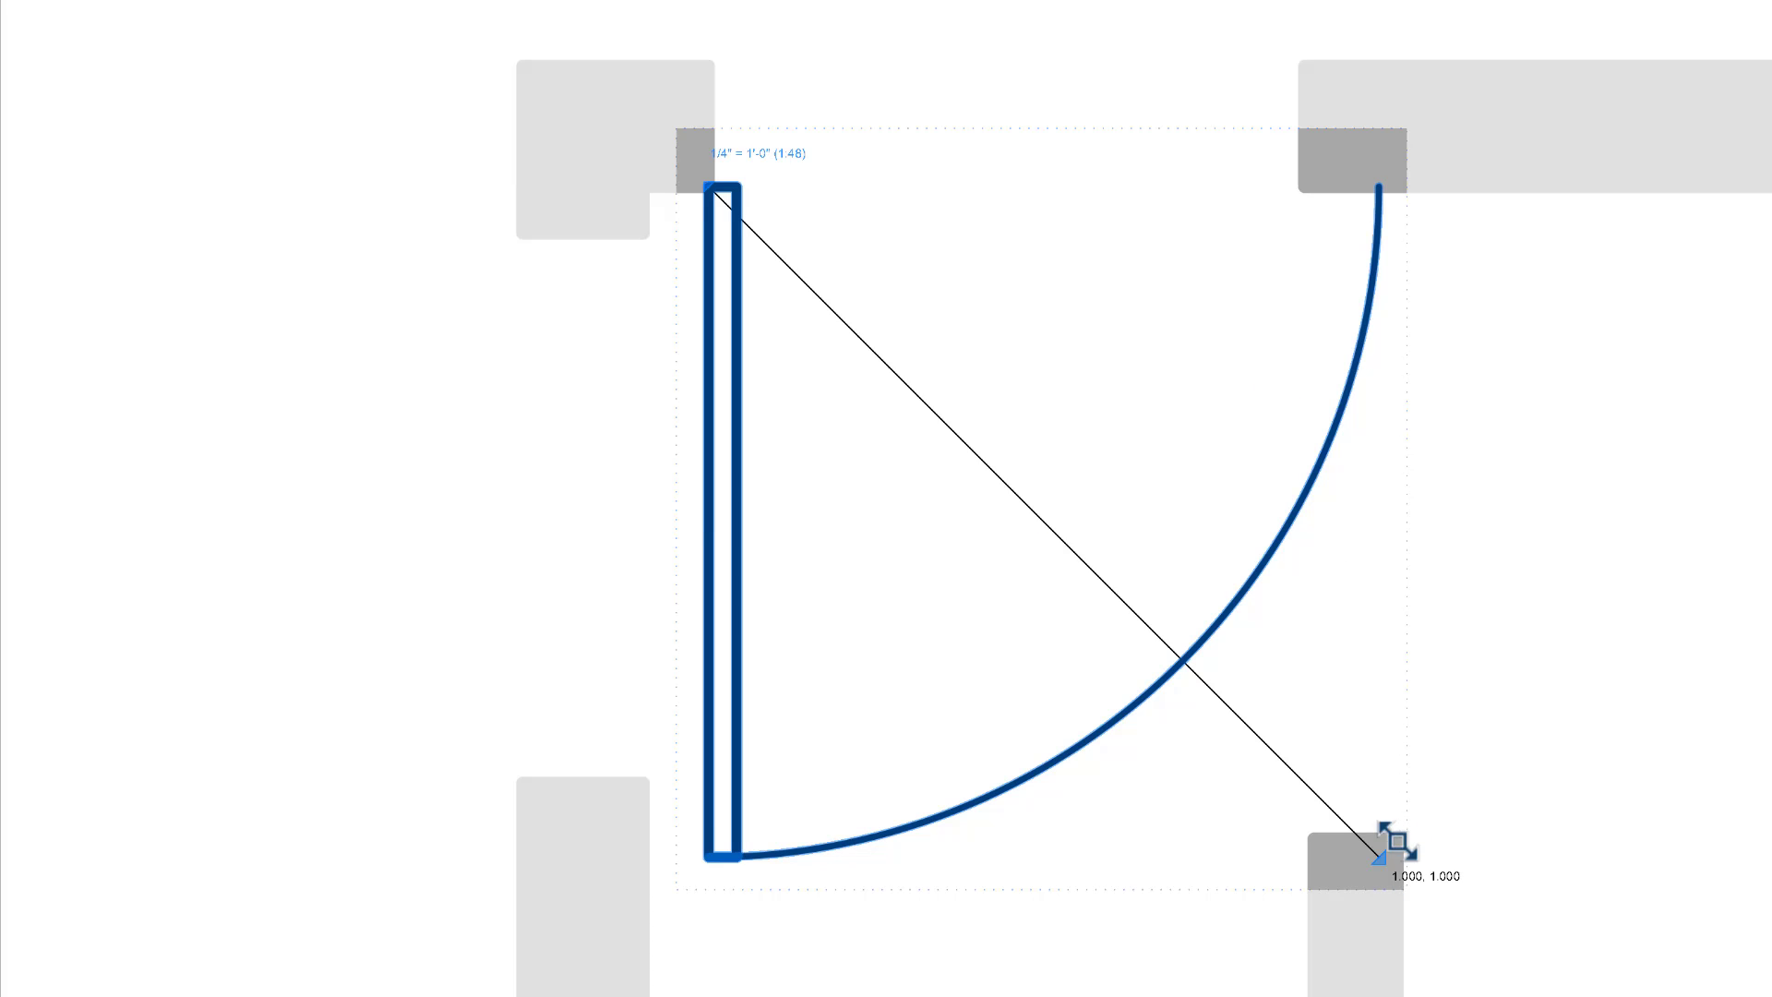
pyautogui.moveTo(1380, 856); pyautogui.dragTo(1204, 341)
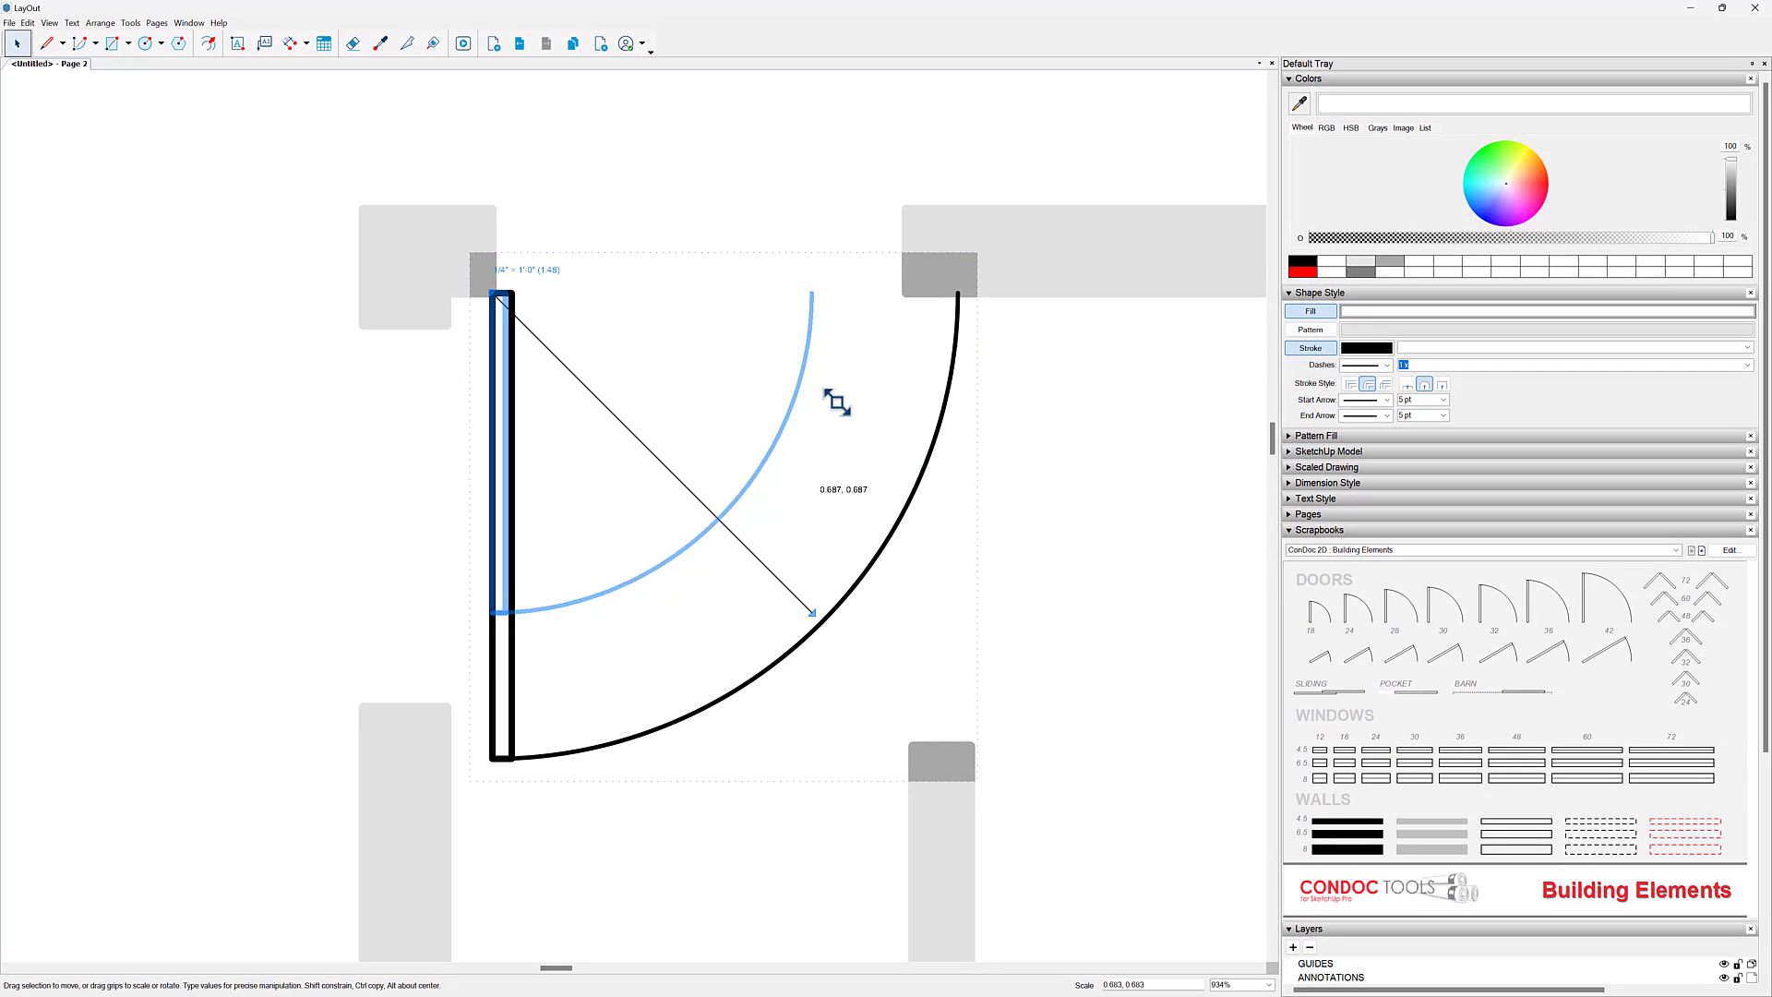
pyautogui.moveTo(836, 402); pyautogui.dragTo(907, 320)
pyautogui.scroll(-5, 716, 407)
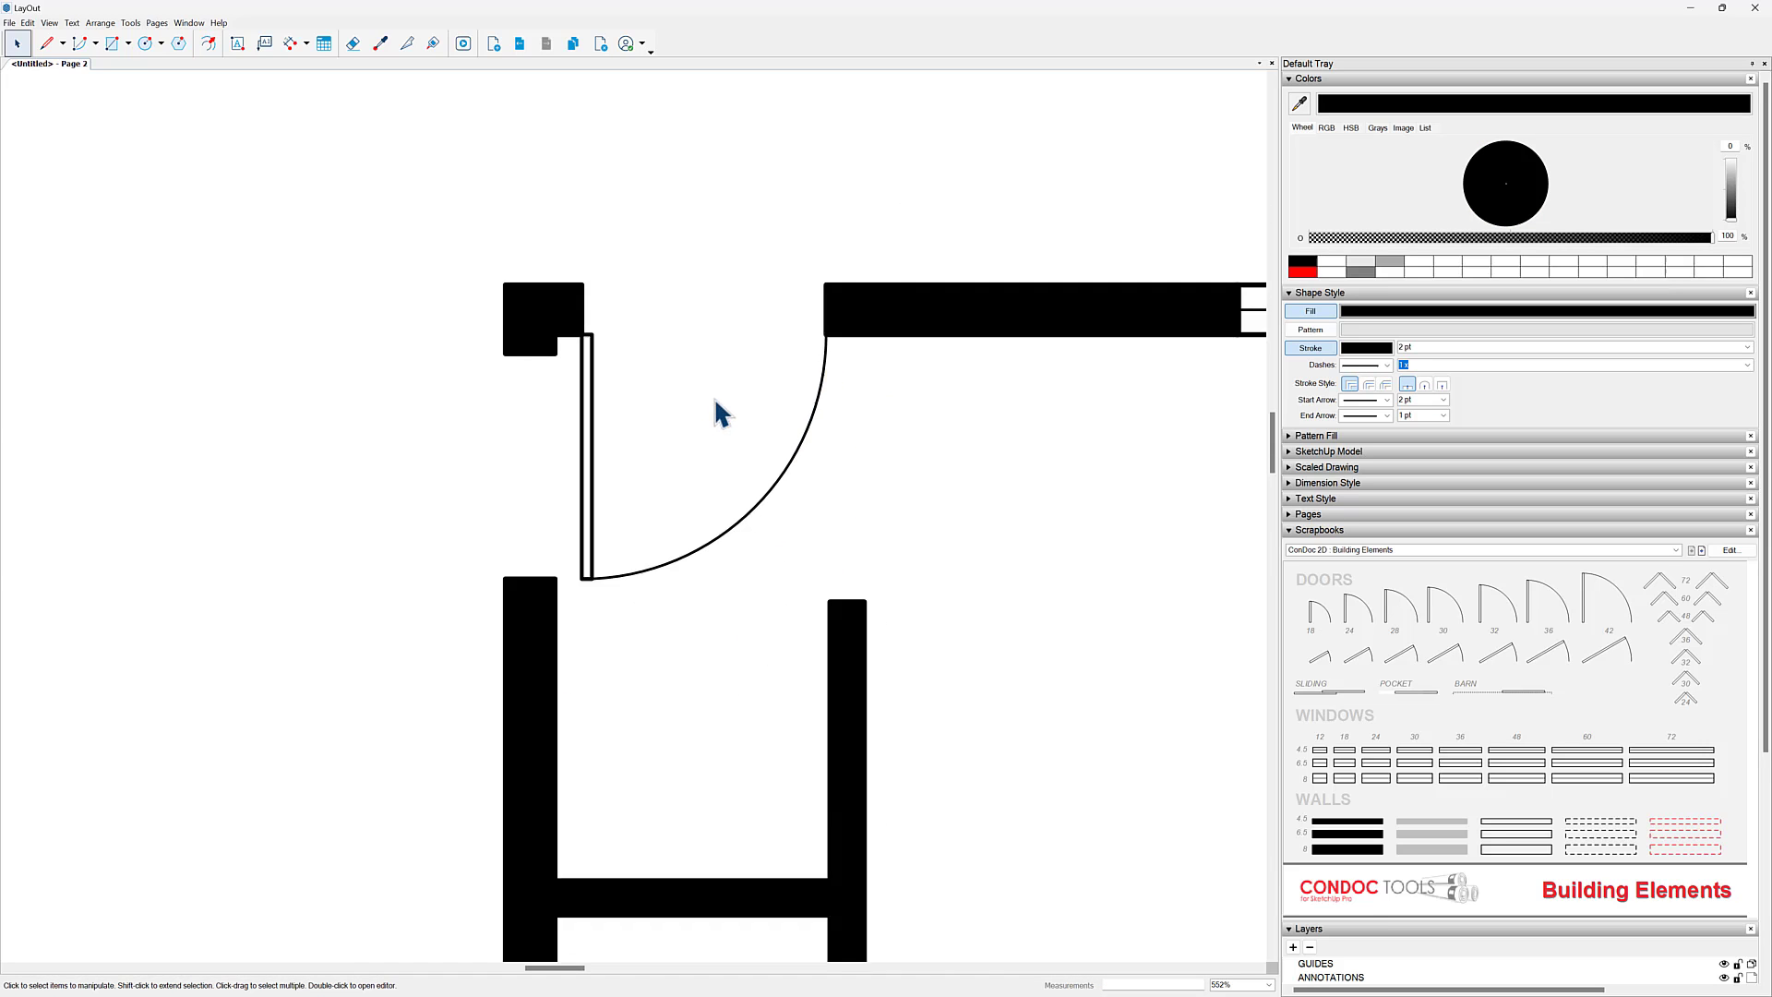
# Step: Copy the resized door outside the left wall, rotate it 90 degrees clockwise, and align it with the corner's left-wall opening
pyautogui.moveTo(635, 469); pyautogui.dragTo(795, 575, button='middle')
pyautogui.scroll(2, 795, 575)
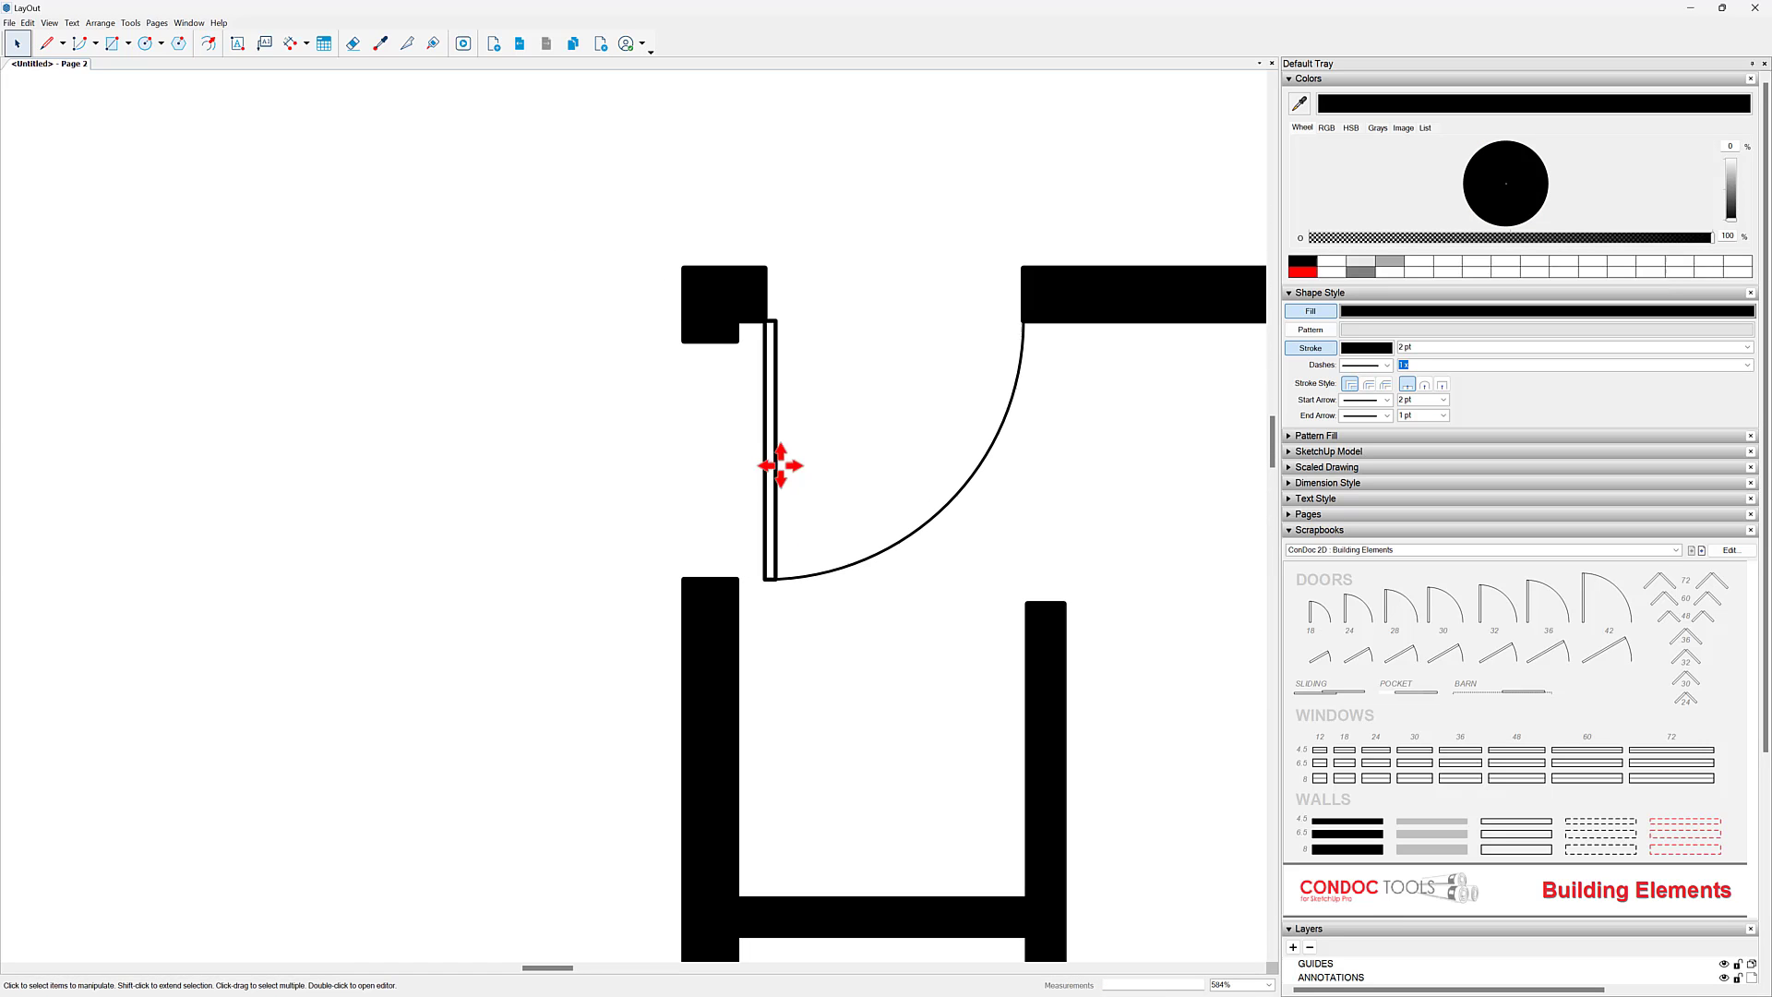
pyautogui.click(776, 469)
pyautogui.keyDown('ctrl'); pyautogui.moveTo(770, 482); pyautogui.dragTo(370, 477); pyautogui.keyUp('ctrl')
pyautogui.scroll(1, 480, 422)
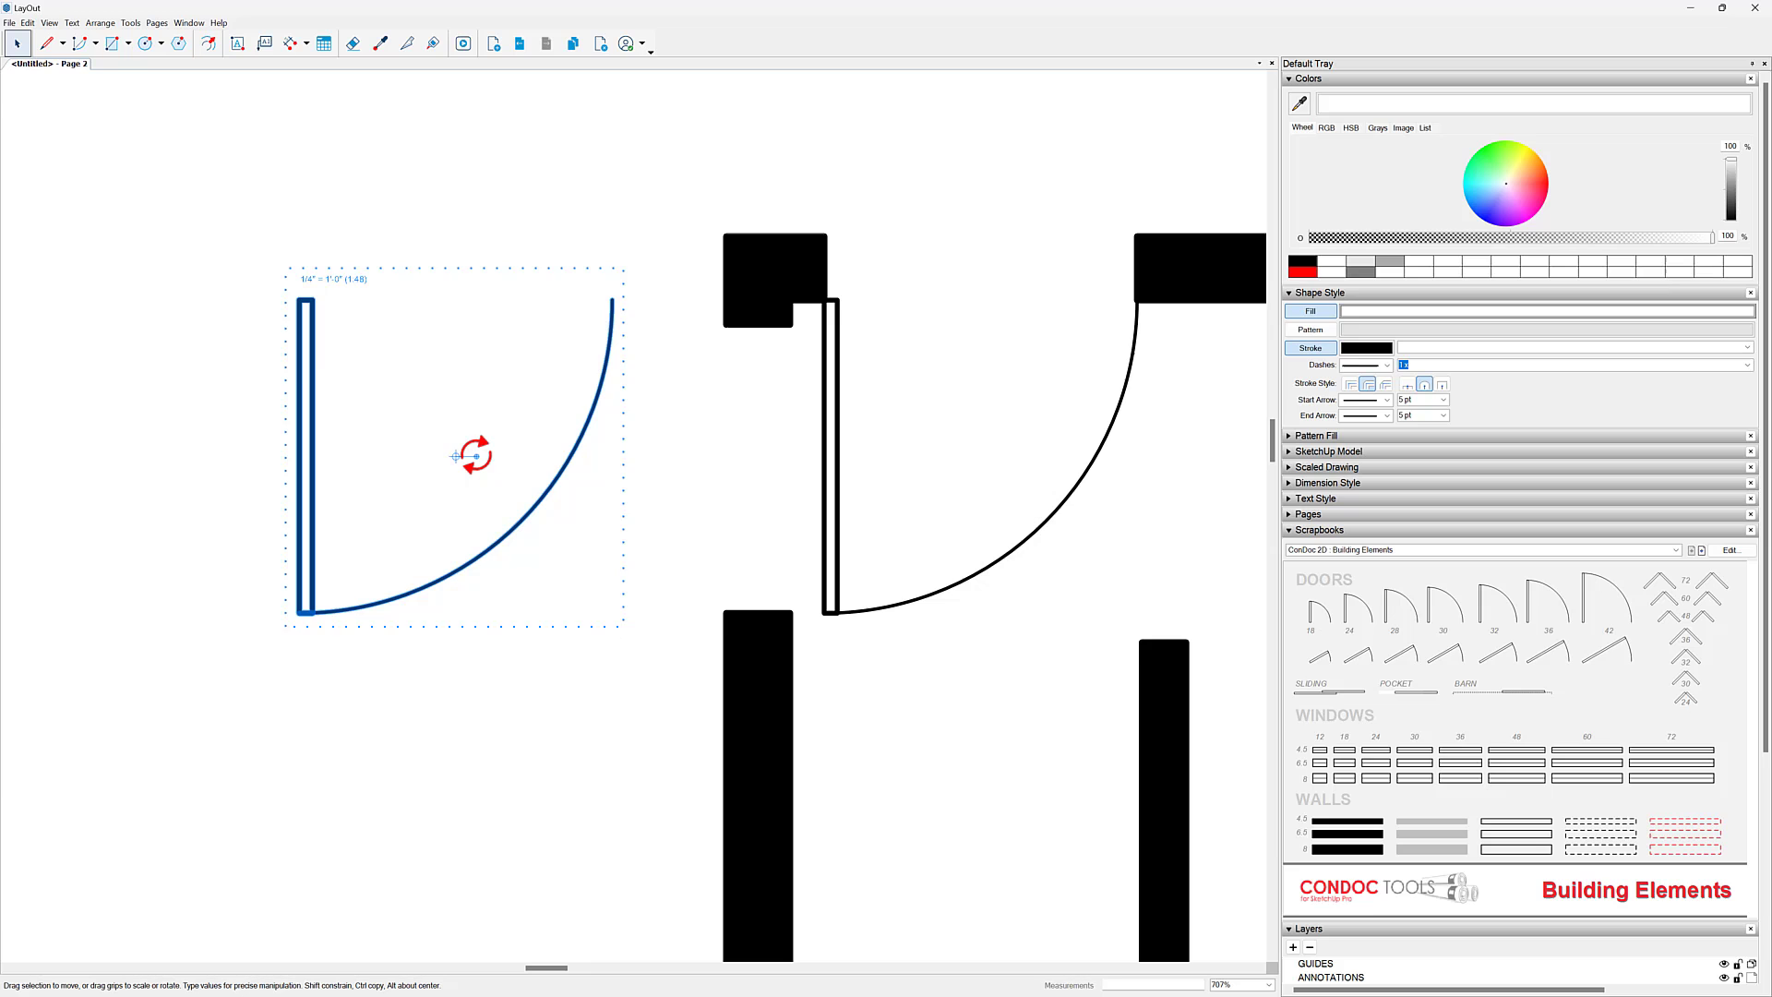
pyautogui.moveTo(476, 454); pyautogui.dragTo(459, 540)
pyautogui.moveTo(443, 308); pyautogui.dragTo(560, 335)
# Step: Scale the rotated door inside its group to fit the height of the left-wall opening
pyautogui.doubleClick(618, 341)
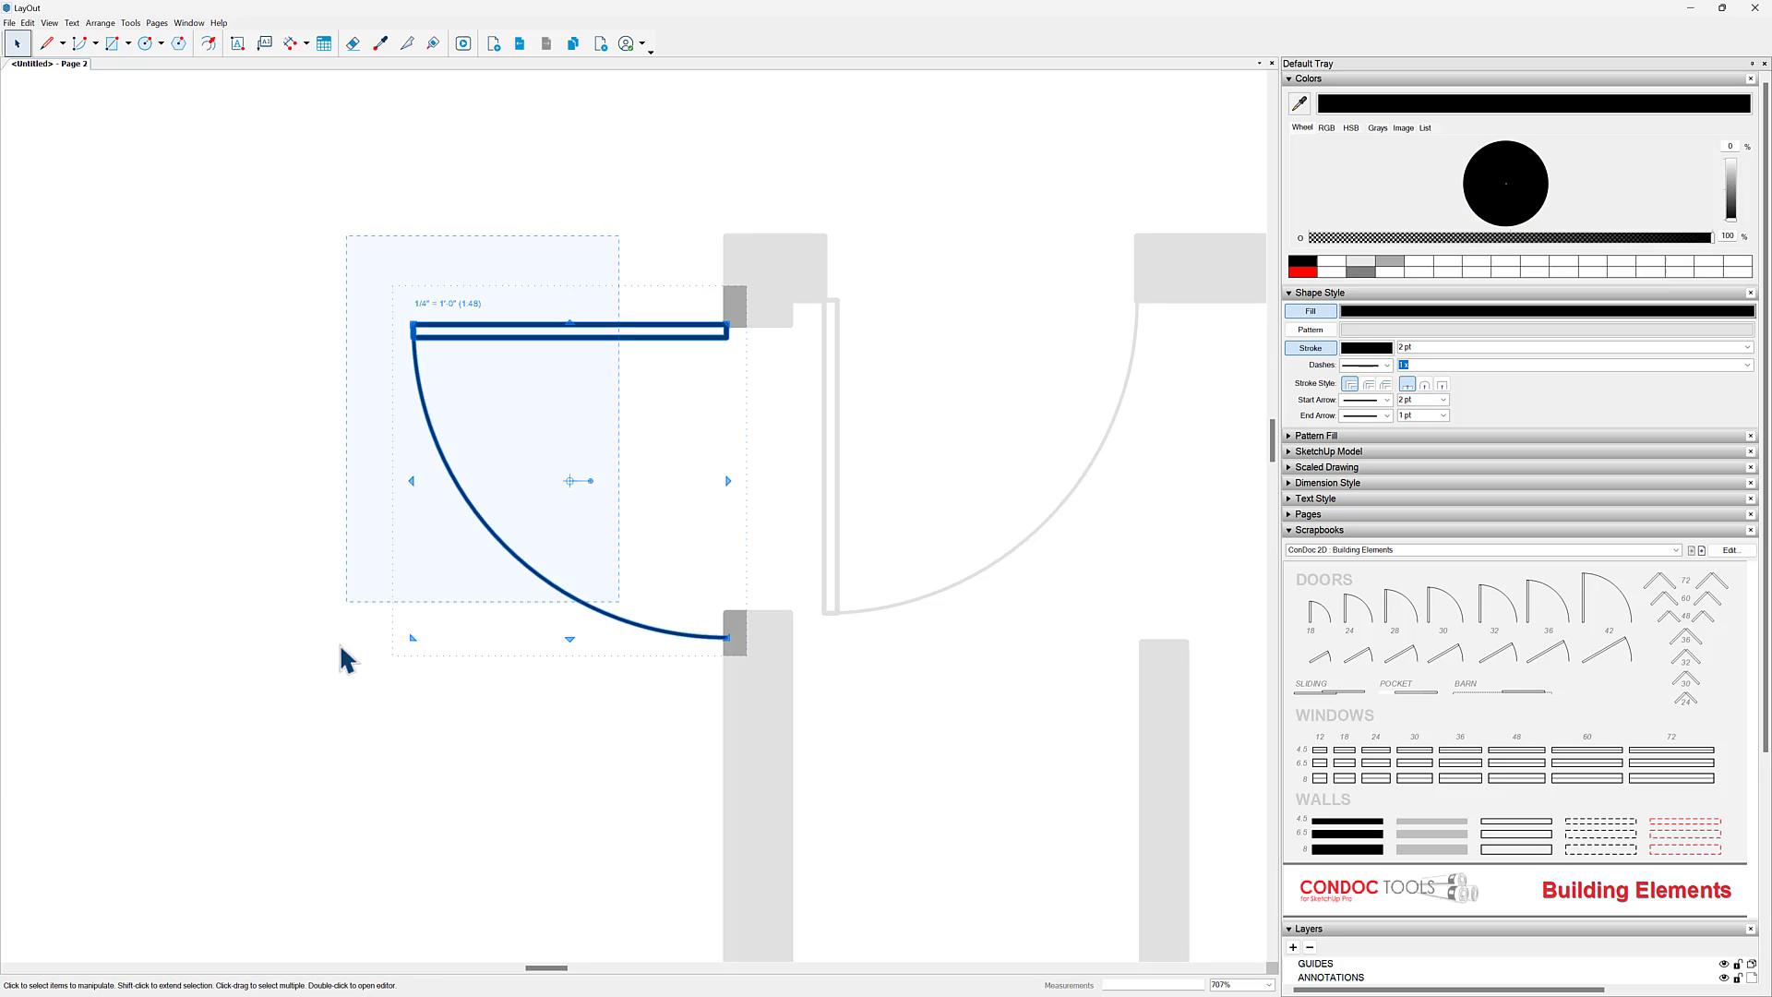
pyautogui.moveTo(519, 613); pyautogui.dragTo(711, 613)
pyautogui.click(560, 281)
# Step: Set the thickness of the top-wall door's leaf to 1.5" inside its group
pyautogui.scroll(-8, 560, 286)
pyautogui.moveTo(947, 558); pyautogui.dragTo(560, 378, button='middle')
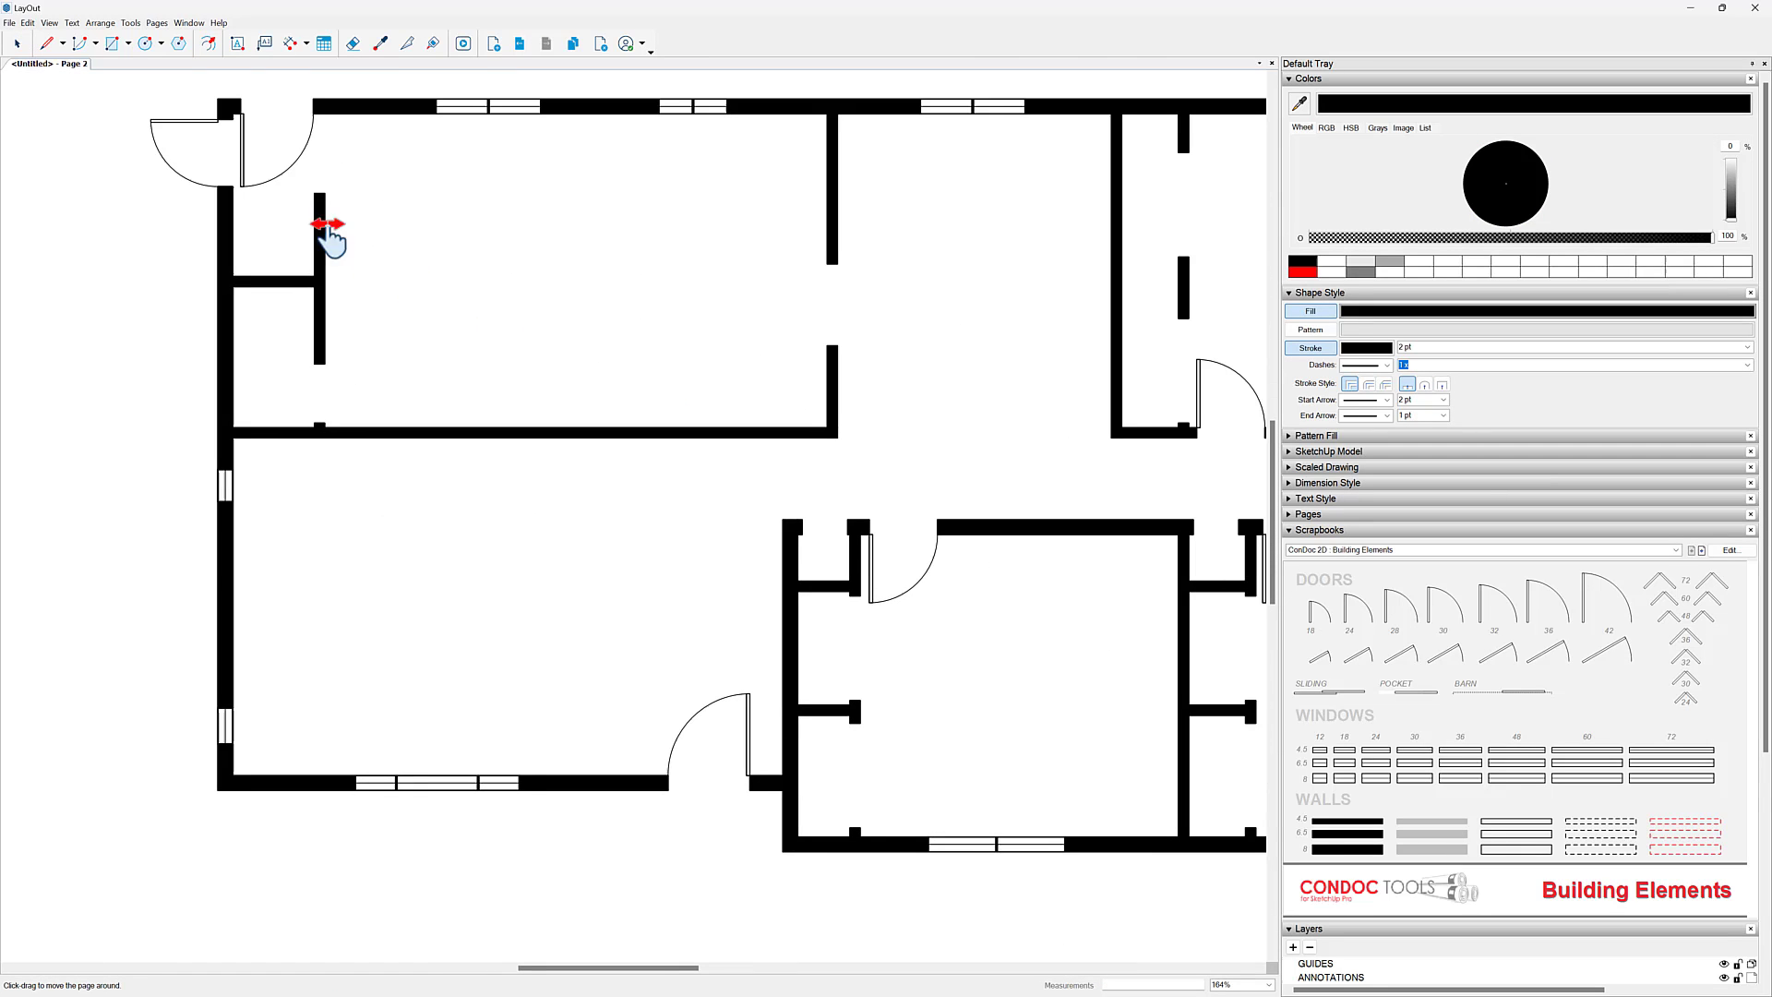
pyautogui.scroll(8, 182, 132)
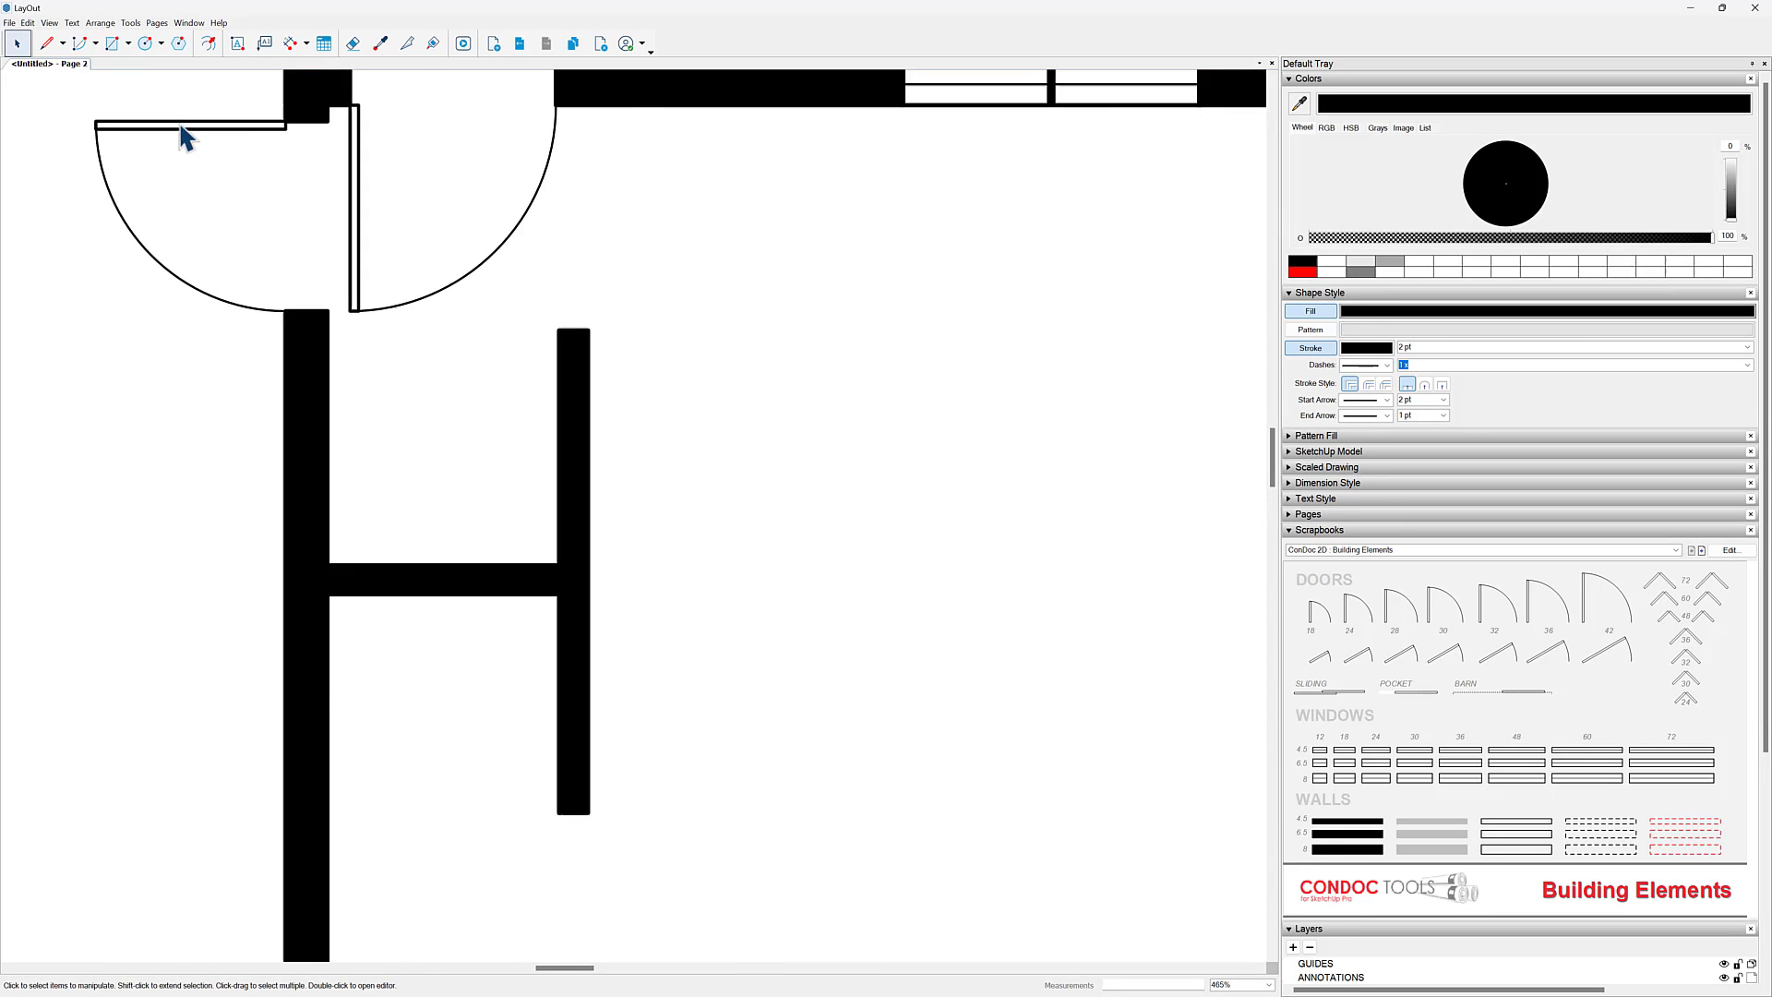
pyautogui.doubleClick(876, 435)
pyautogui.click(871, 486)
pyautogui.scroll(4, 872, 486)
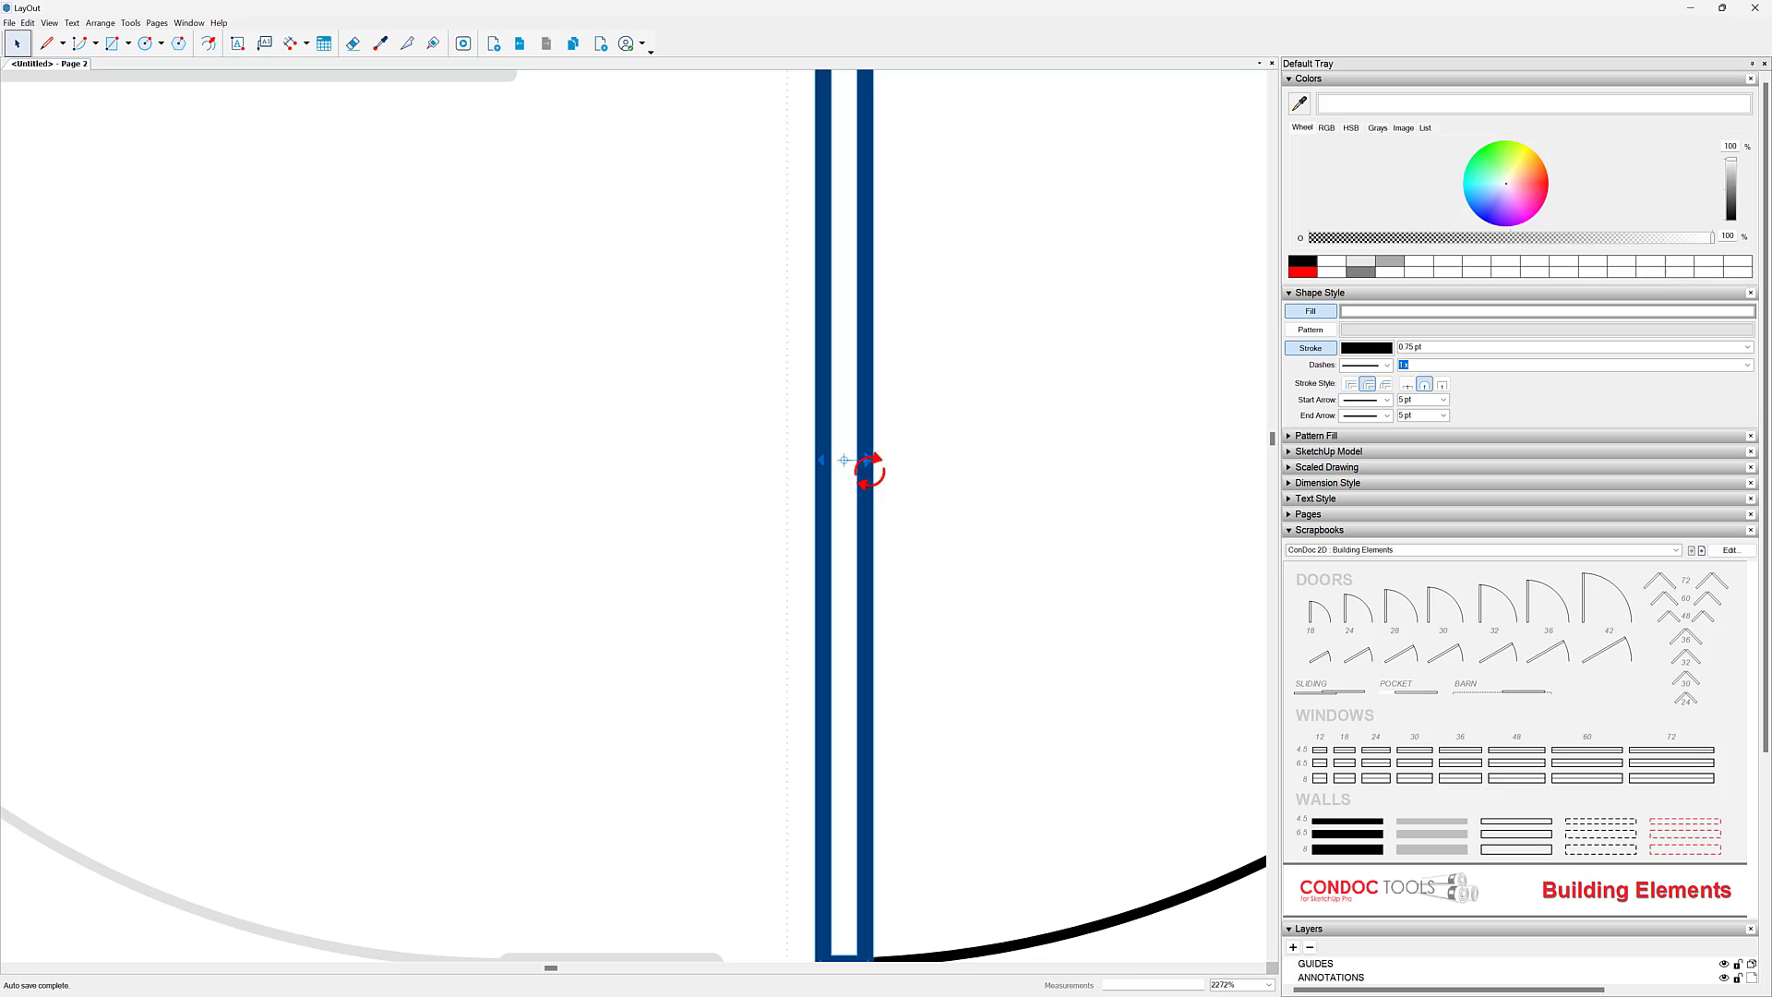
pyautogui.moveTo(942, 486); pyautogui.dragTo(991, 503)
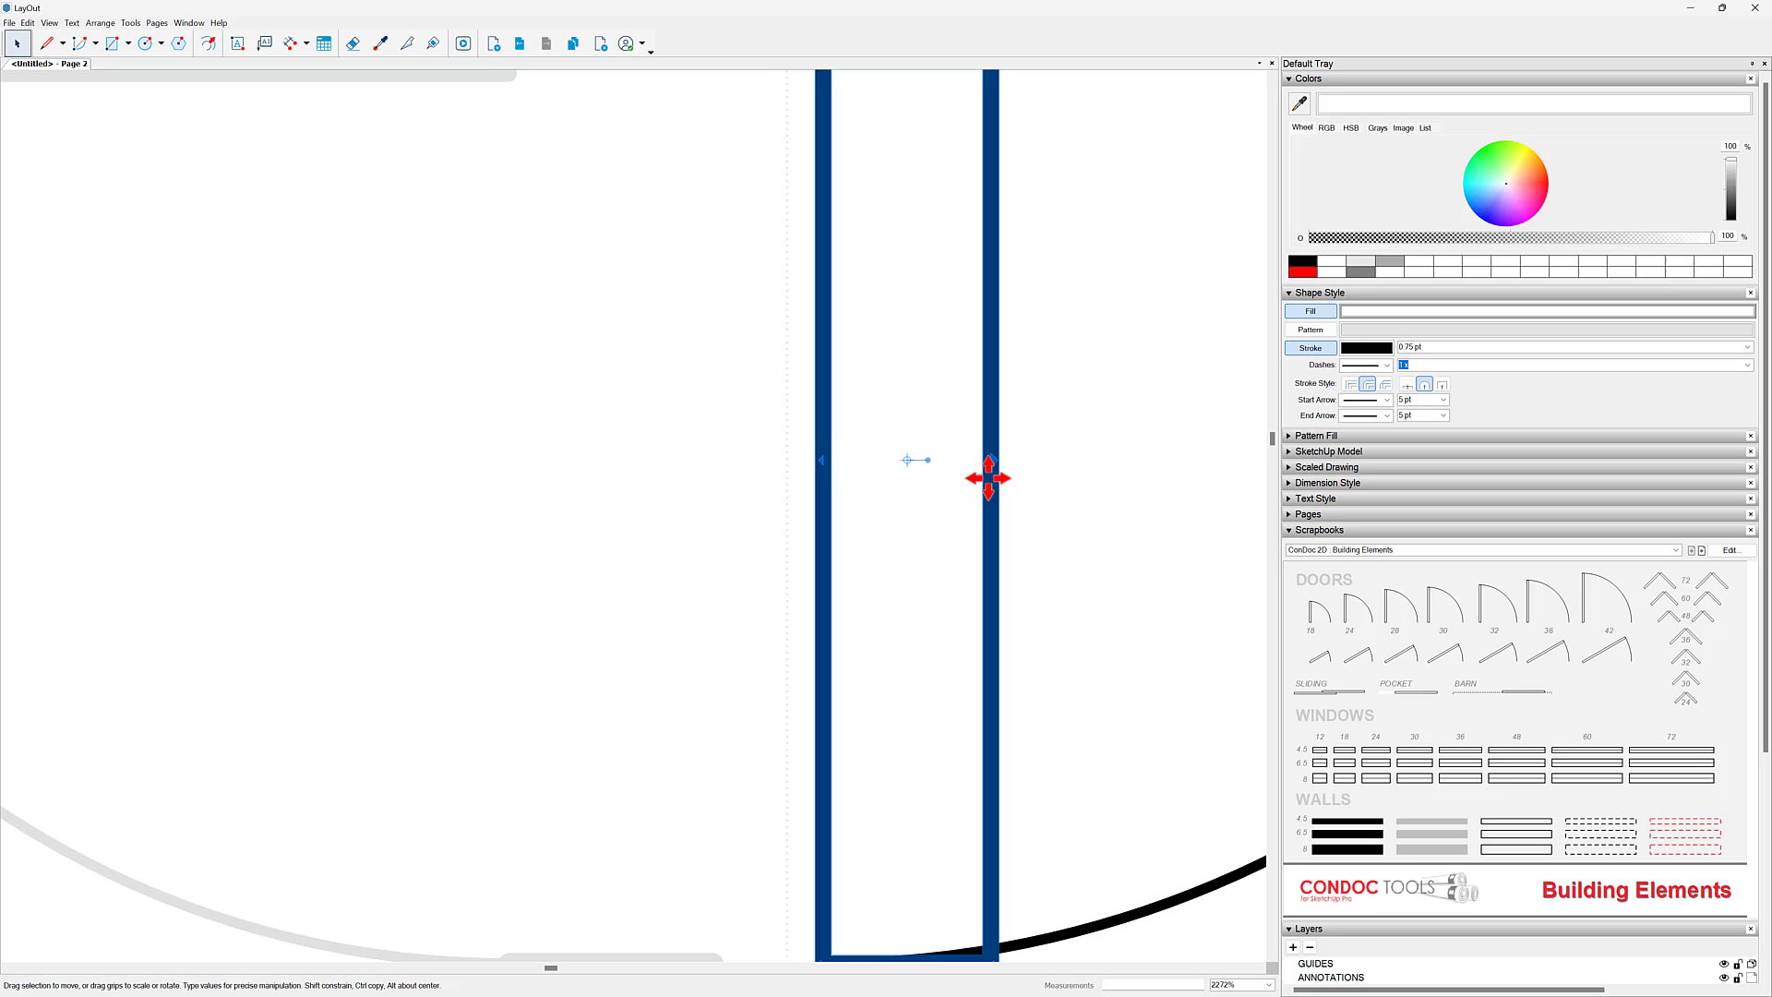
pyautogui.write('1.5"')
pyautogui.press('Return')
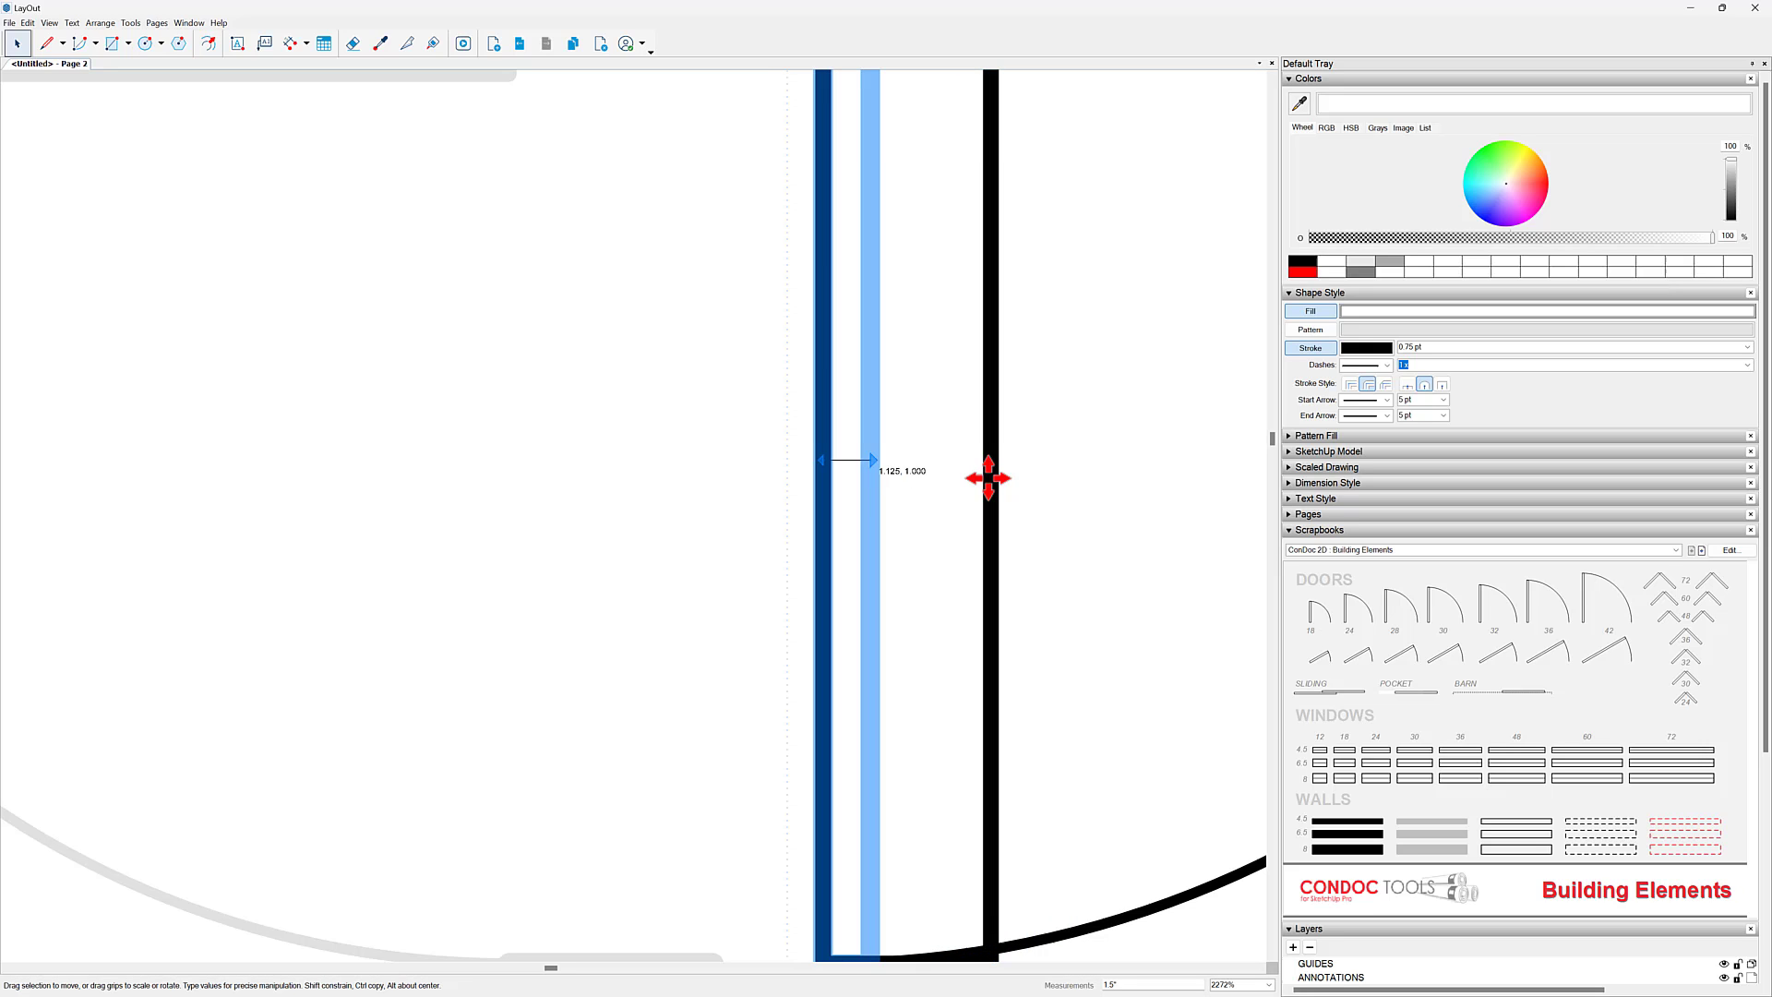
pyautogui.scroll(-4, 646, 444)
pyautogui.click(503, 345)
# Step: Set the thickness of the outward-swinging left-wall door's leaf to 1.5" inside its group
pyautogui.click(482, 270)
pyautogui.doubleClick(482, 270)
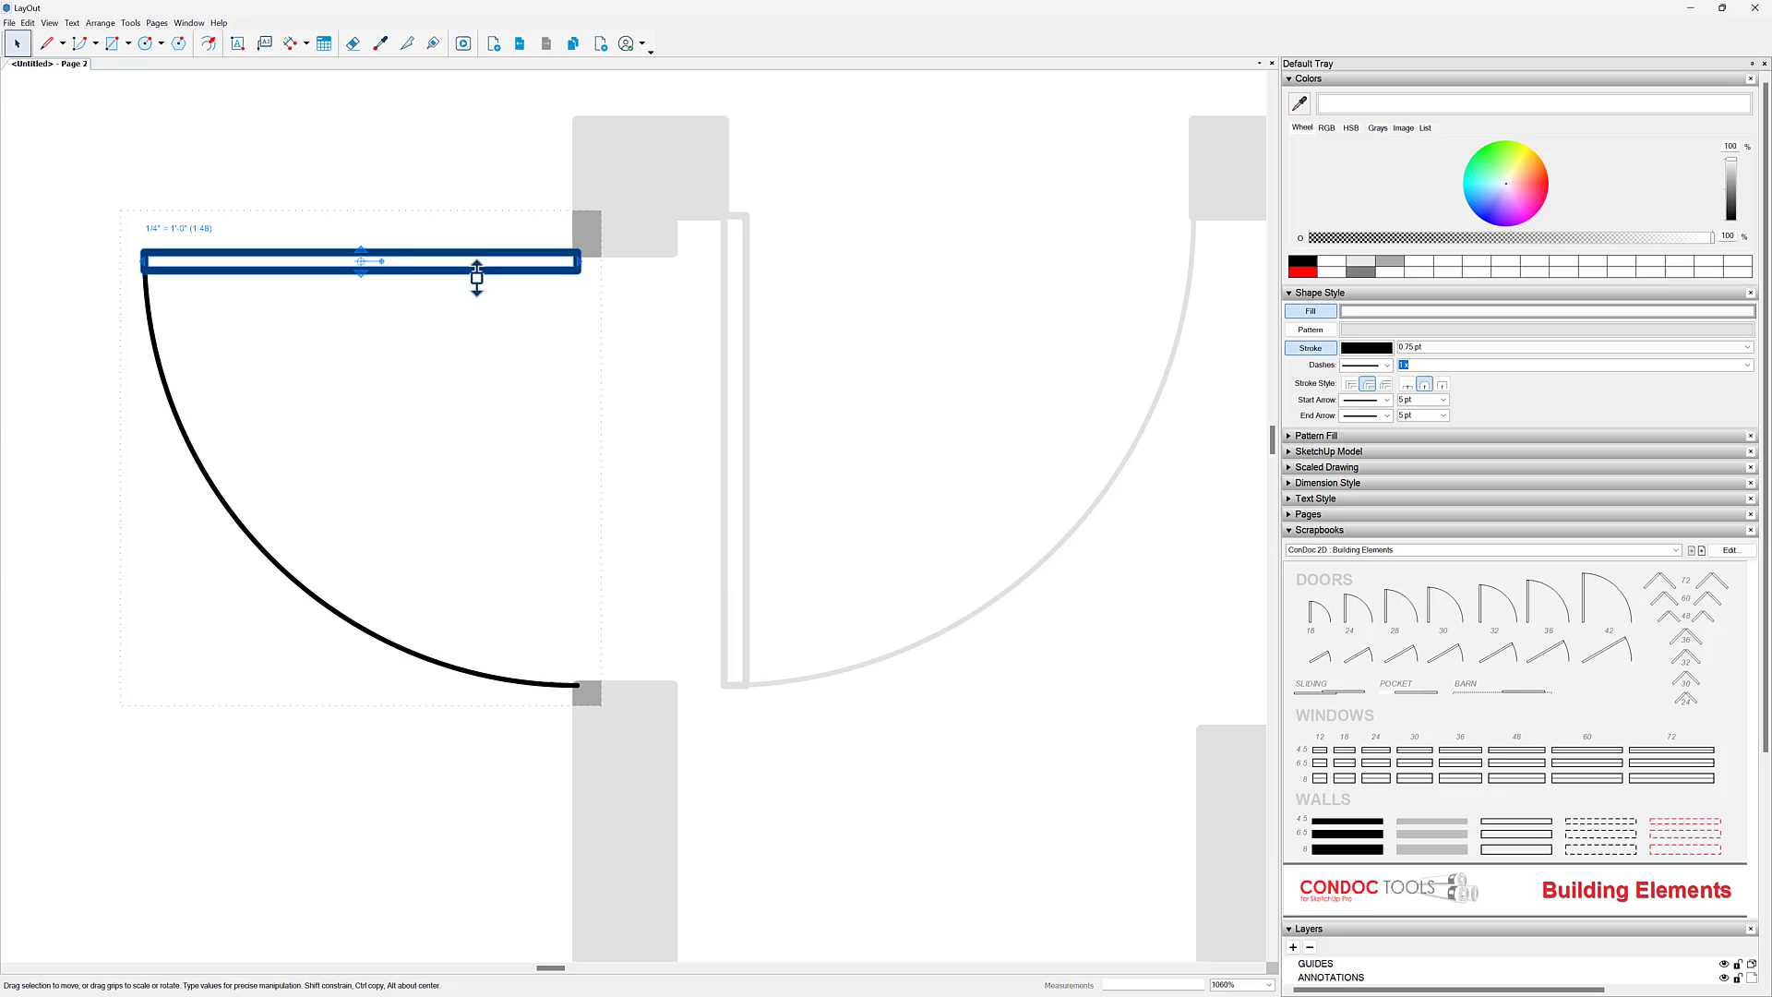
pyautogui.moveTo(361, 279); pyautogui.dragTo(361, 407)
pyautogui.write('1.5')
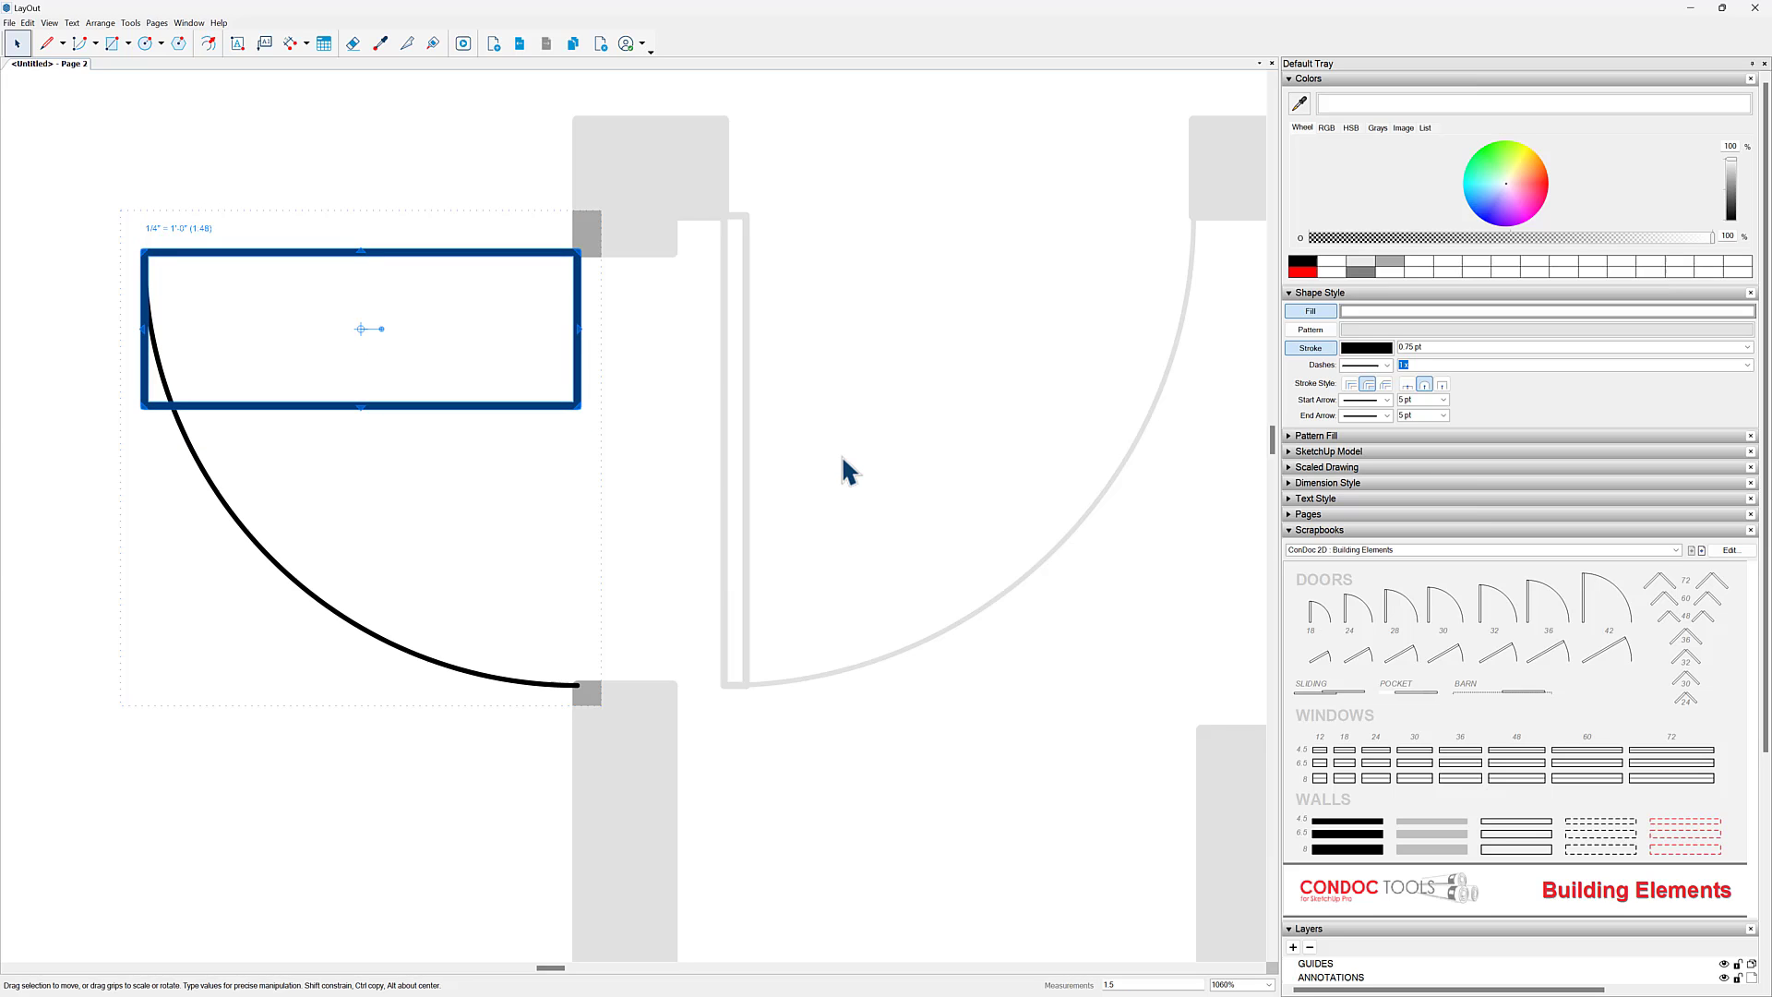
pyautogui.write('"')
pyautogui.press('Return')
pyautogui.click(541, 364)
pyautogui.scroll(-6, 541, 364)
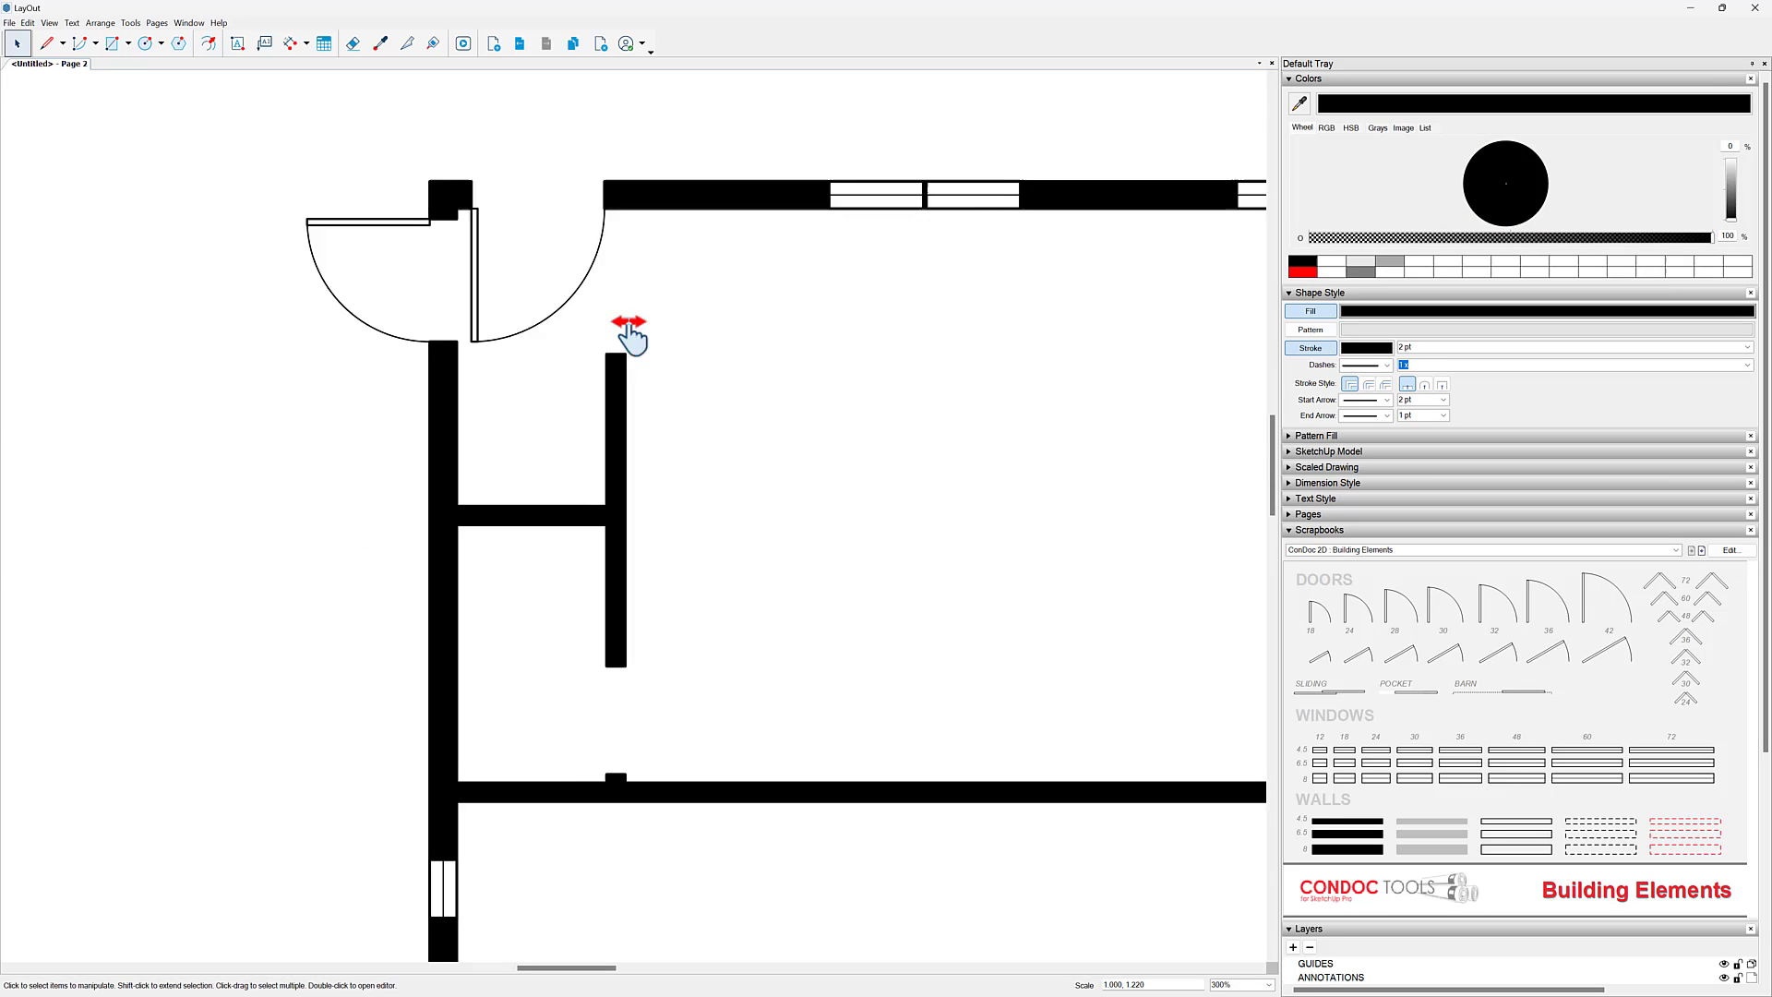
# Step: Place a door beside the left interior wall's lower opening, rotate it 90 degrees clockwise, flip it top to bottom, and align it with the opening
pyautogui.scroll(-2, 854, 423)
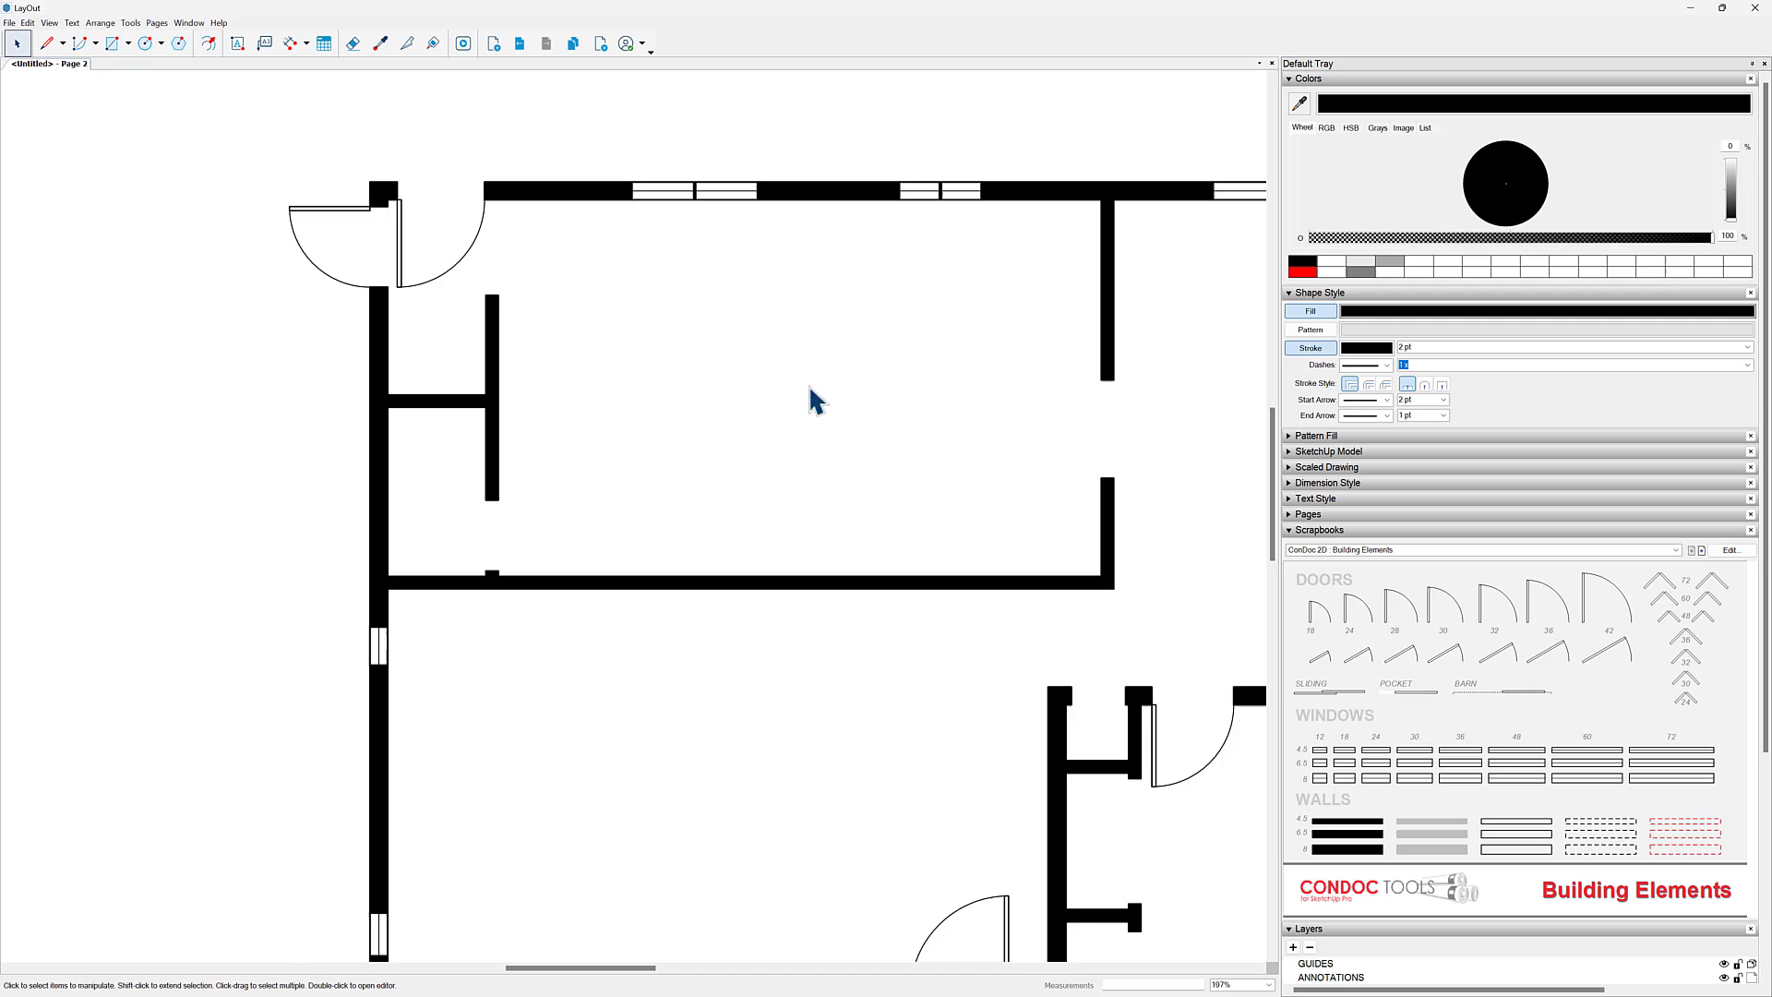
pyautogui.moveTo(770, 411); pyautogui.dragTo(682, 377, button='middle')
pyautogui.scroll(5, 383, 472)
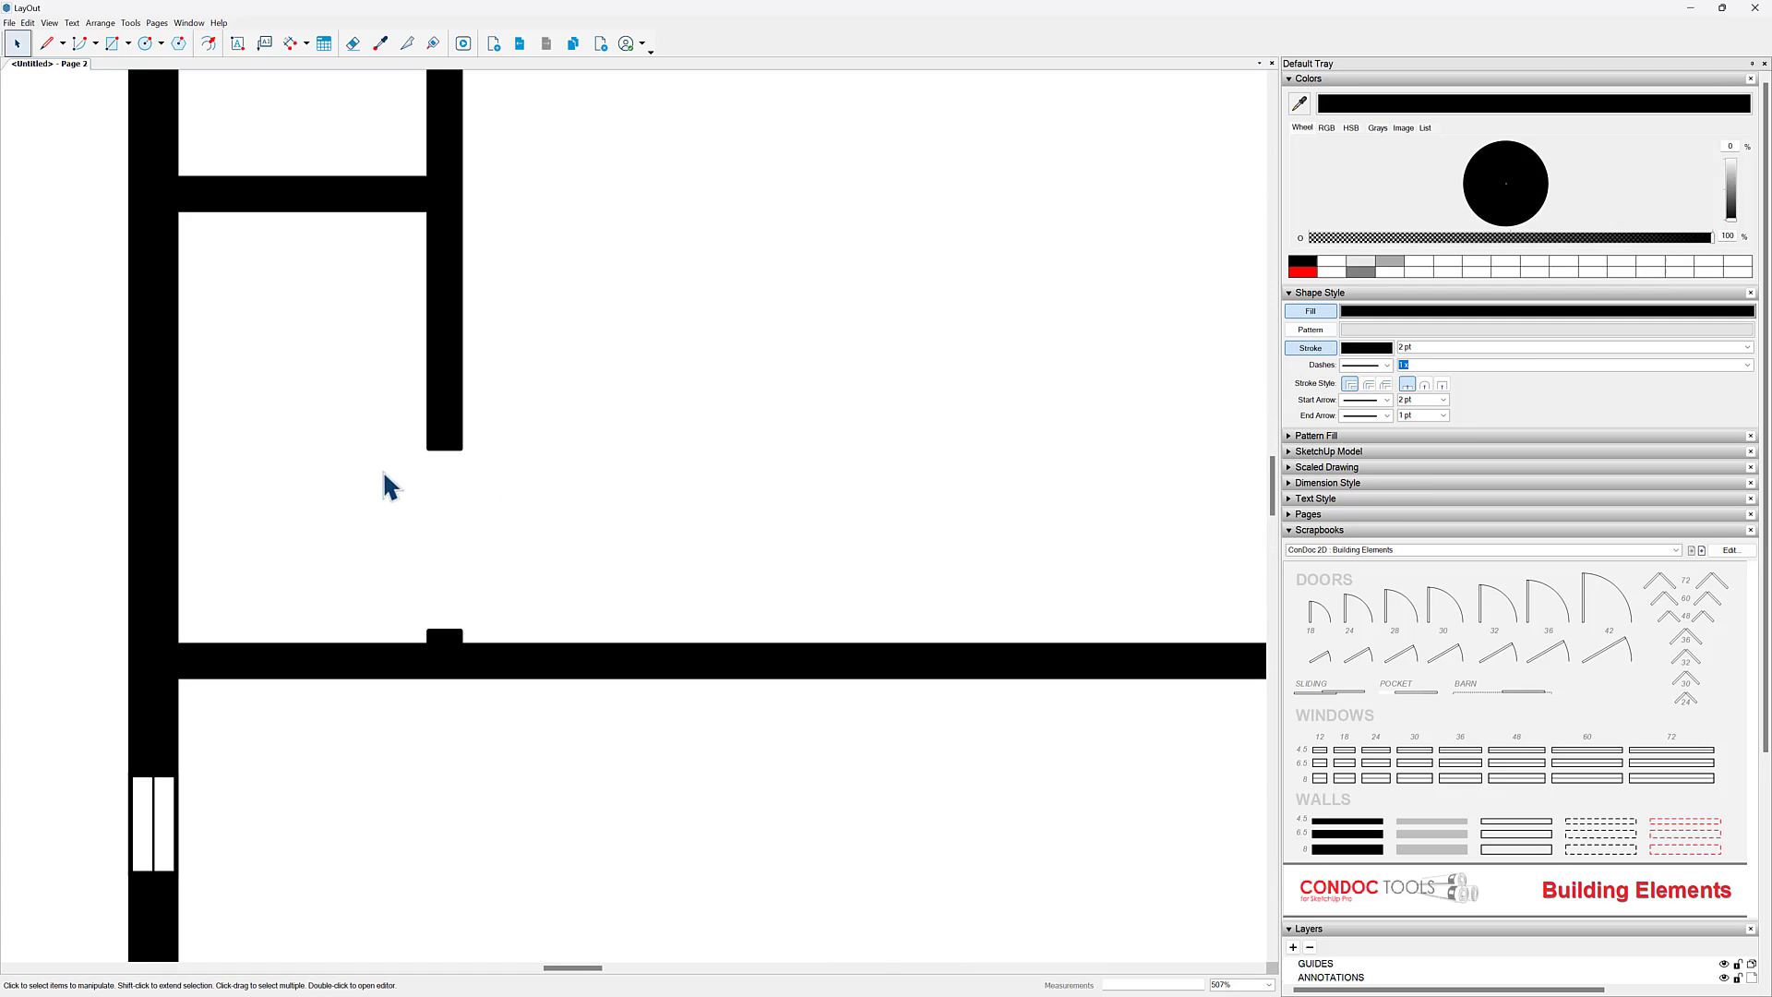
pyautogui.click(647, 478)
pyautogui.press('space')
pyautogui.click(559, 461)
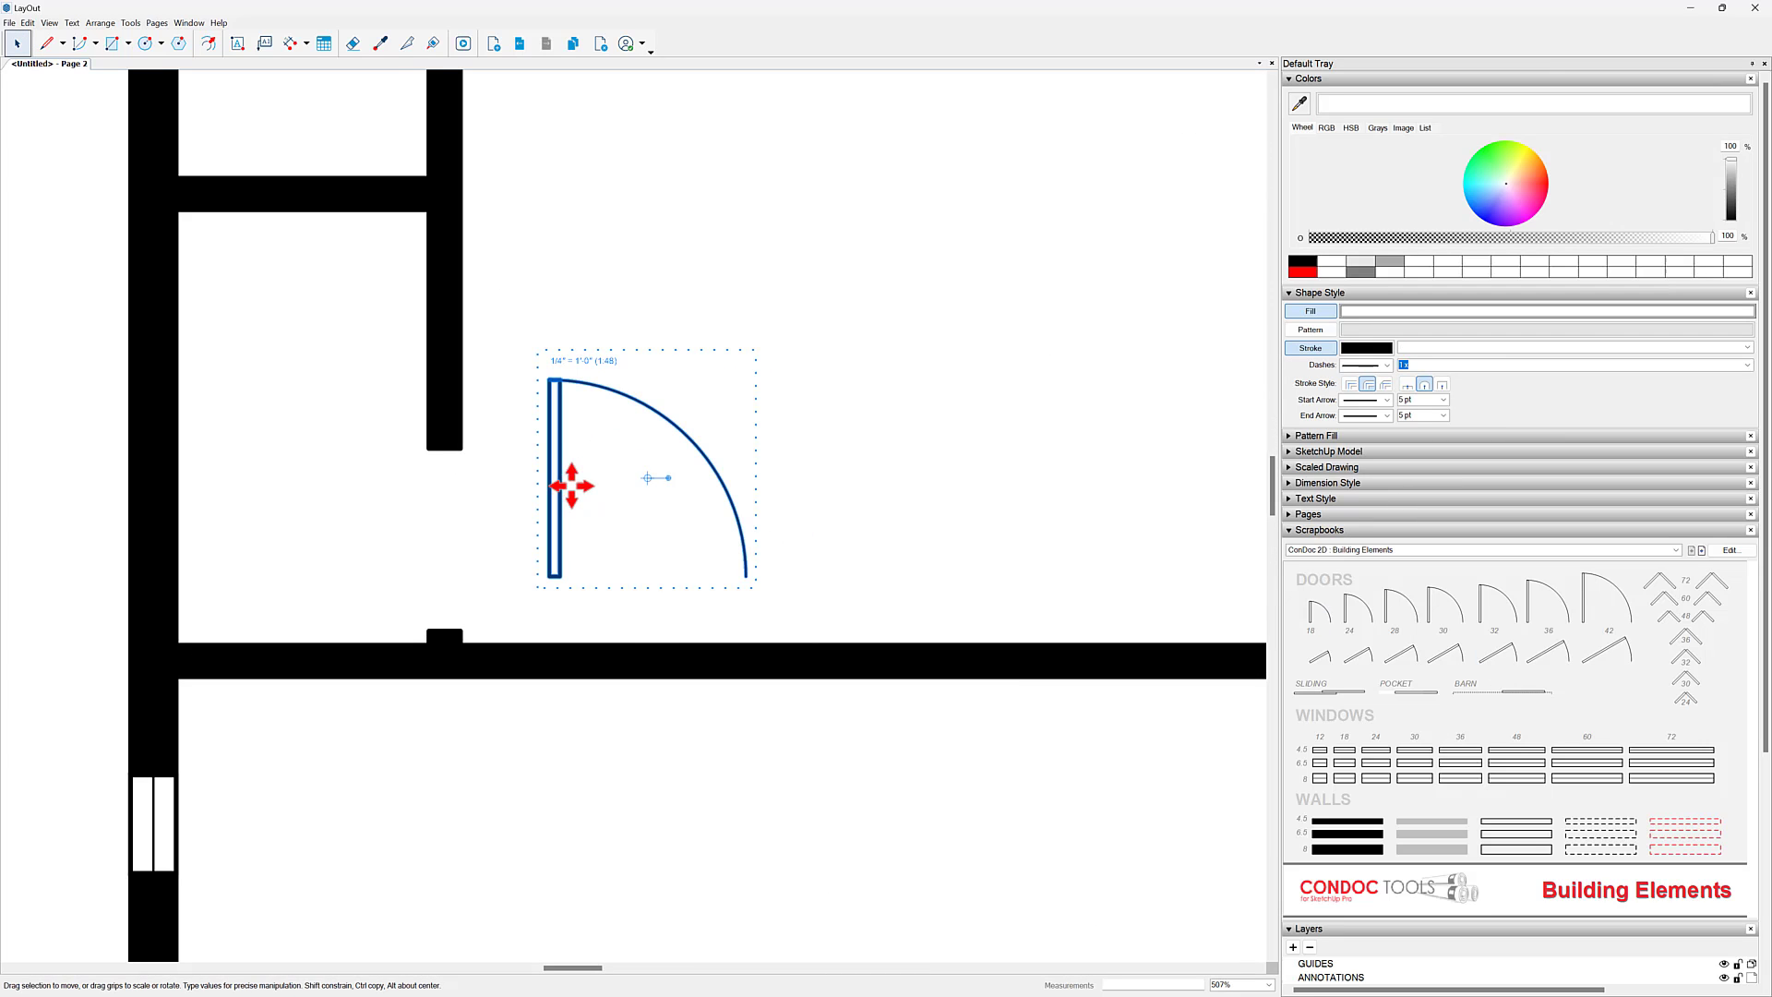
pyautogui.moveTo(670, 478); pyautogui.dragTo(613, 447)
pyautogui.rightClick(608, 393)
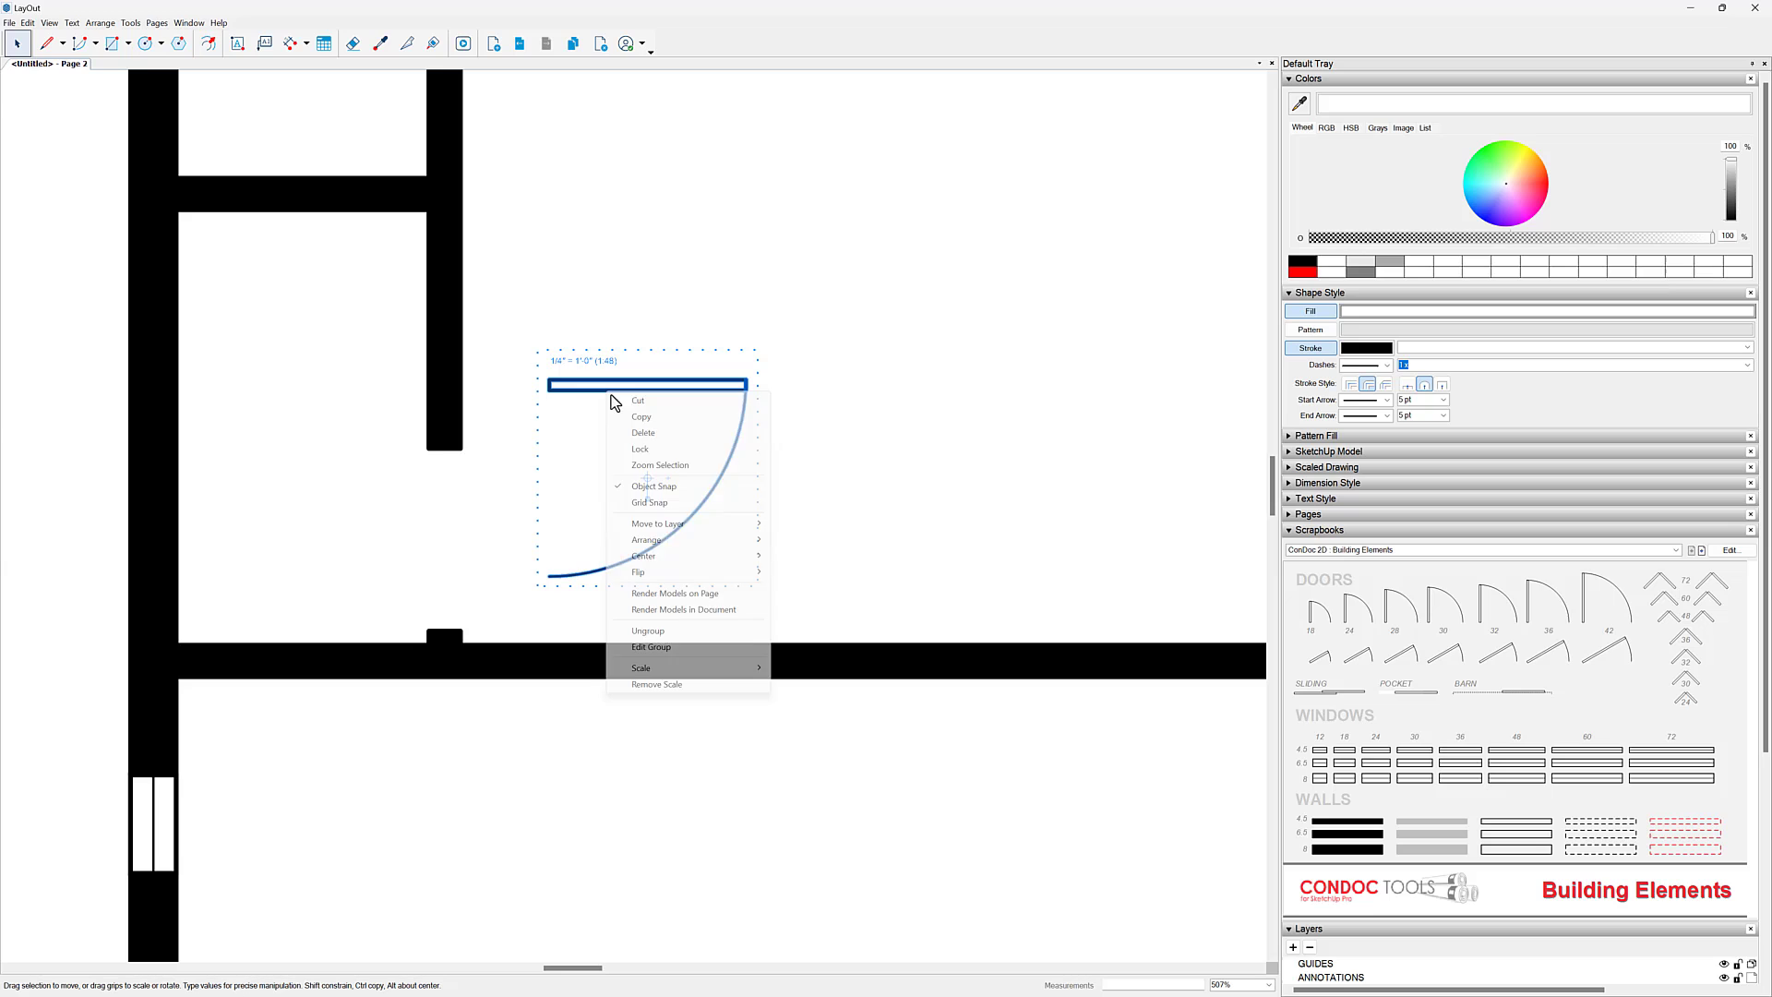
pyautogui.moveTo(704, 573)
pyautogui.click(811, 580)
pyautogui.scroll(2, 581, 546)
pyautogui.moveTo(569, 356); pyautogui.dragTo(489, 426)
# Step: Scale the left closet's door proportionally inside its group to fit the height of the wall opening
pyautogui.doubleClick(492, 403)
pyautogui.moveTo(832, 420); pyautogui.dragTo(517, 770)
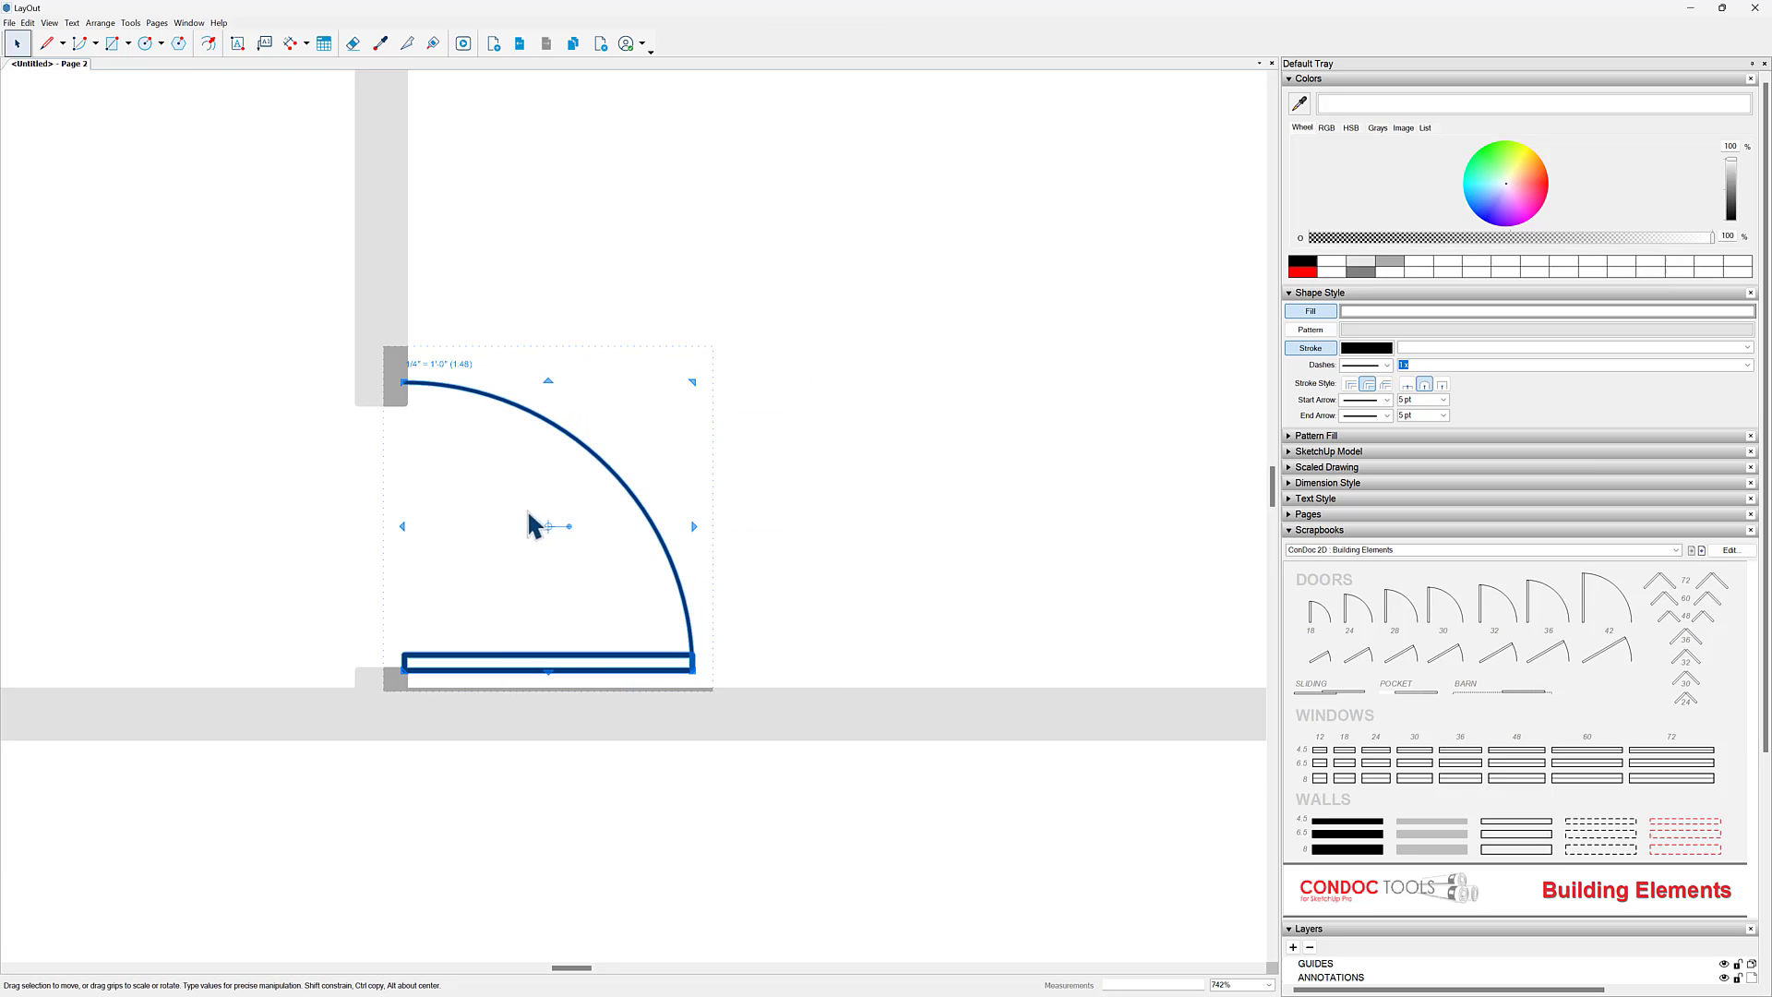
pyautogui.keyDown('shift'); pyautogui.moveTo(697, 383); pyautogui.dragTo(449, 407); pyautogui.keyUp('shift')
pyautogui.scroll(-3, 739, 470)
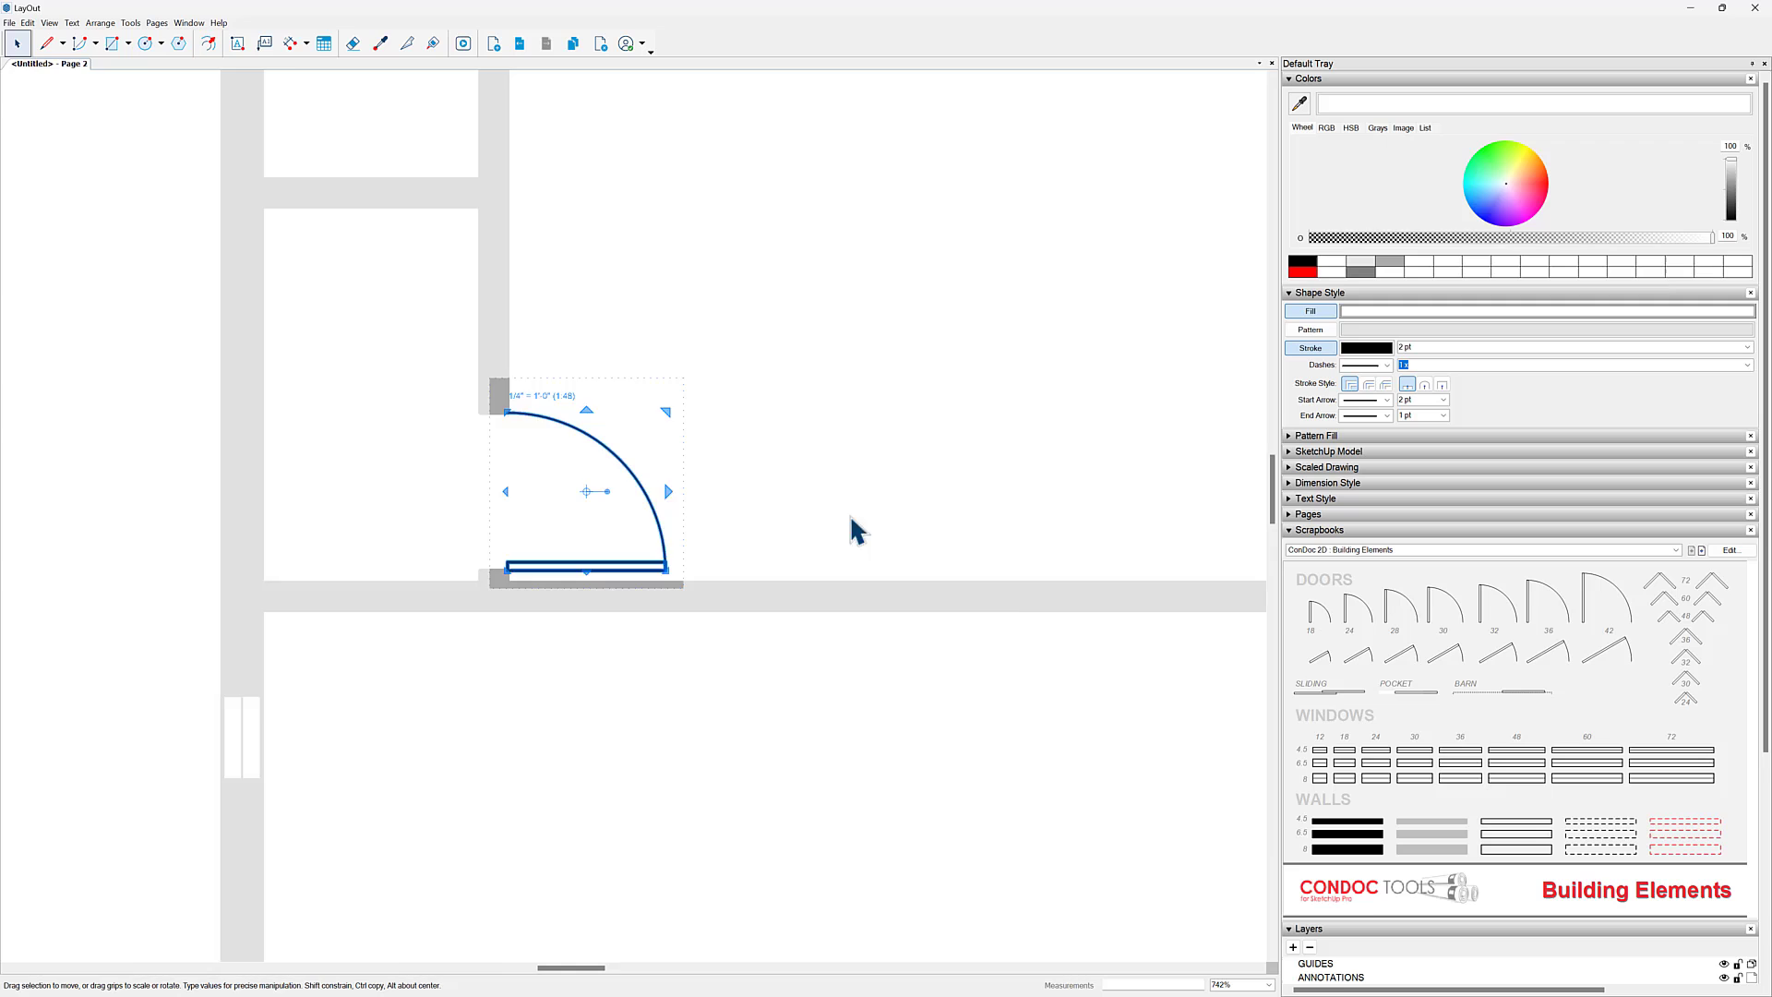
pyautogui.click(853, 520)
# Step: Place a door above the left bedroom's small hallway closet and align its leaf with the left edge of the opening
pyautogui.scroll(-4, 851, 518)
pyautogui.moveTo(997, 618); pyautogui.dragTo(702, 554, button='middle')
pyautogui.scroll(-2, 961, 573)
pyautogui.scroll(5, 736, 554)
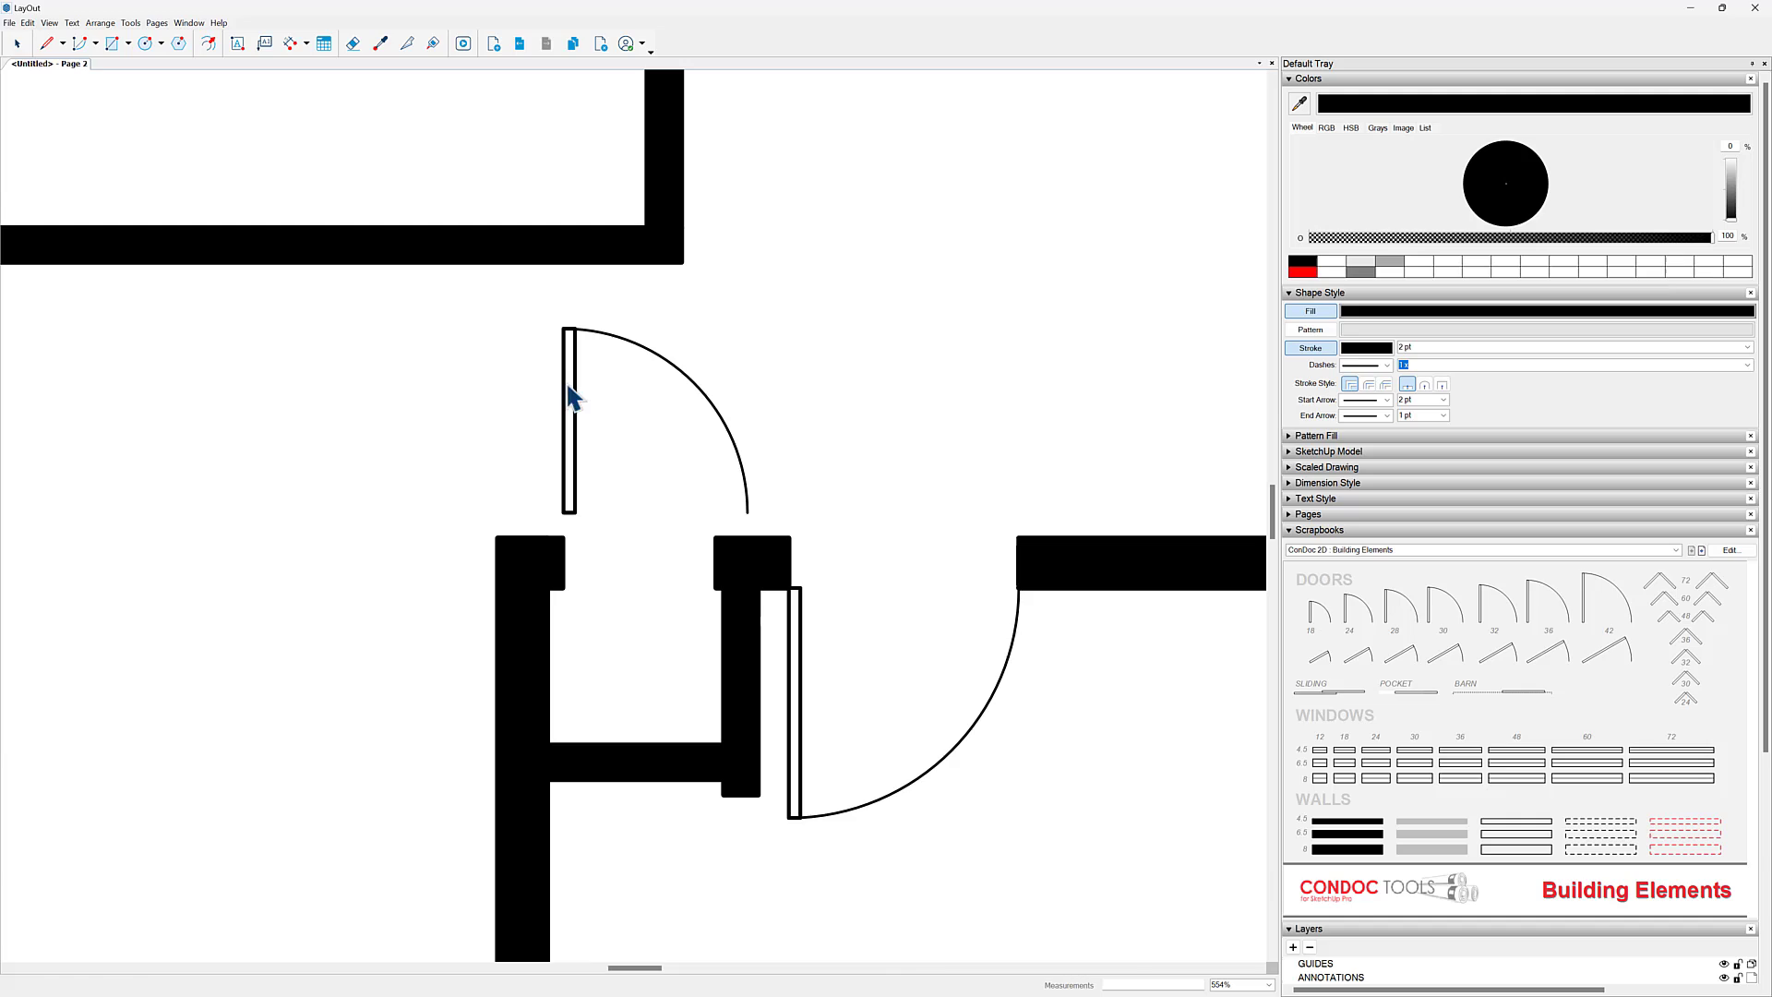
pyautogui.scroll(2, 572, 489)
pyautogui.click(571, 519)
pyautogui.moveTo(571, 520); pyautogui.dragTo(573, 550)
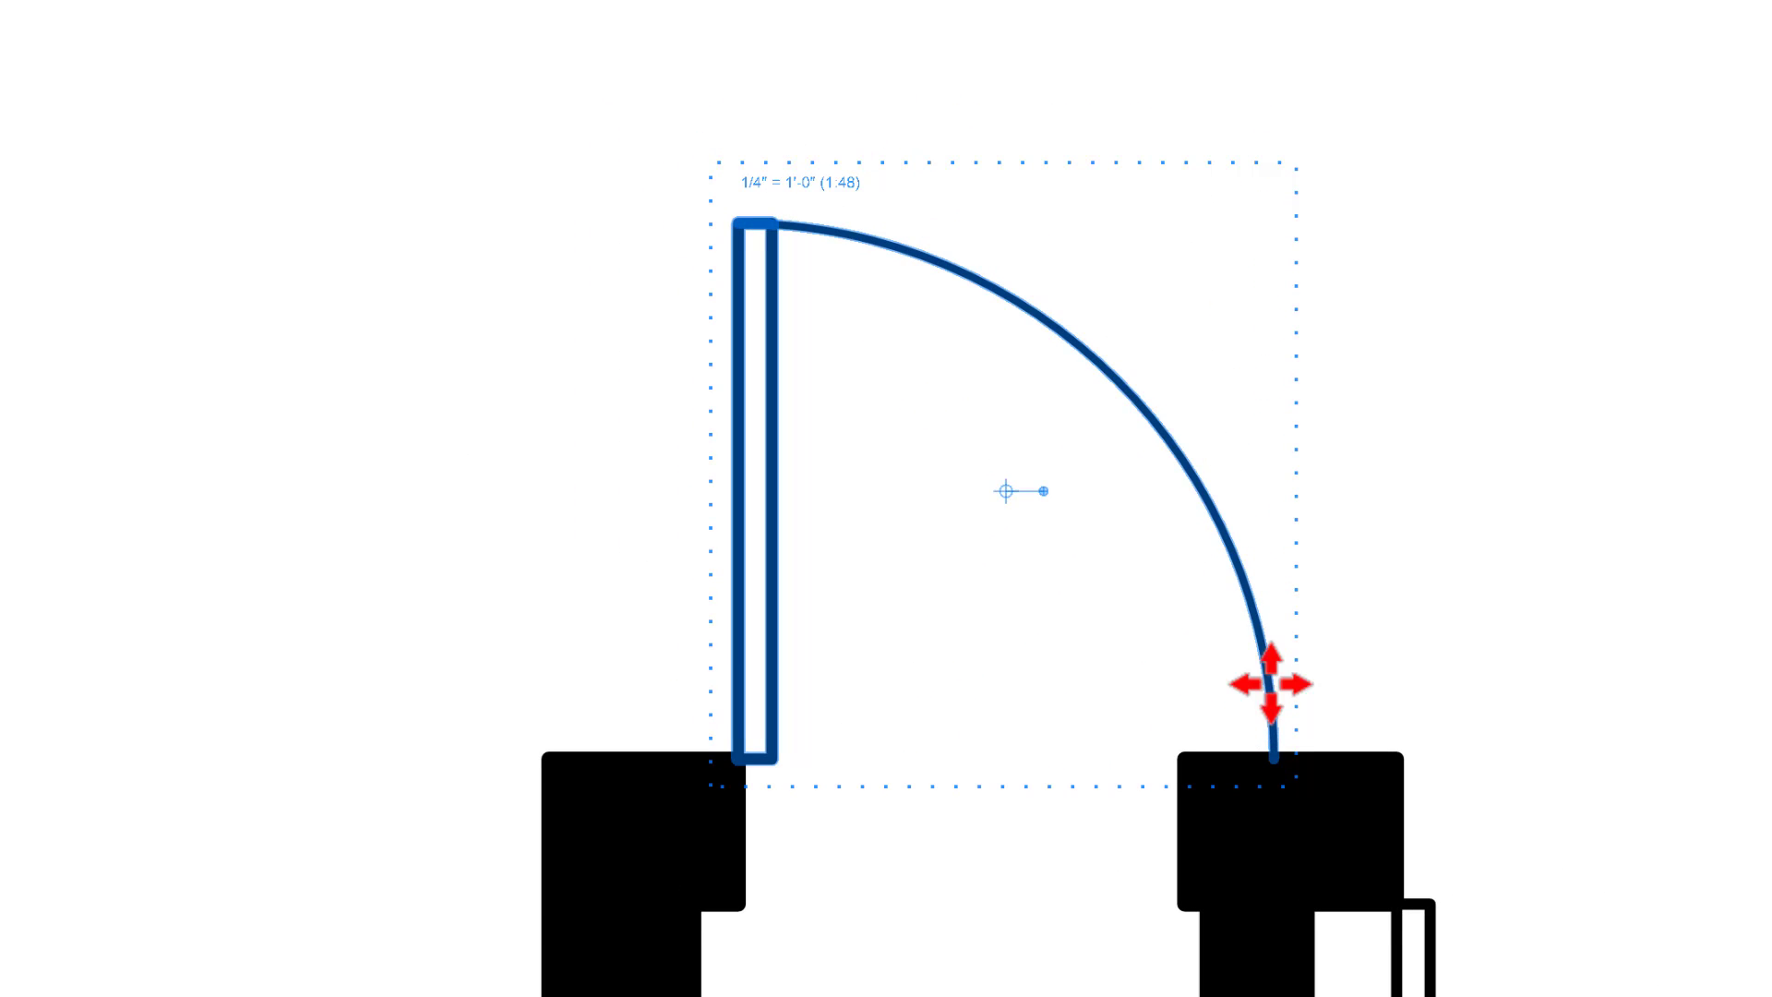
# Step: Scale the hallway closet door inside its group to fit the opening's width and rescale its leaf thickness
pyautogui.doubleClick(1259, 642)
pyautogui.moveTo(1523, 314); pyautogui.dragTo(404, 430)
pyautogui.moveTo(1275, 249); pyautogui.dragTo(1187, 757)
pyautogui.moveTo(1185, 650); pyautogui.dragTo(1185, 648)
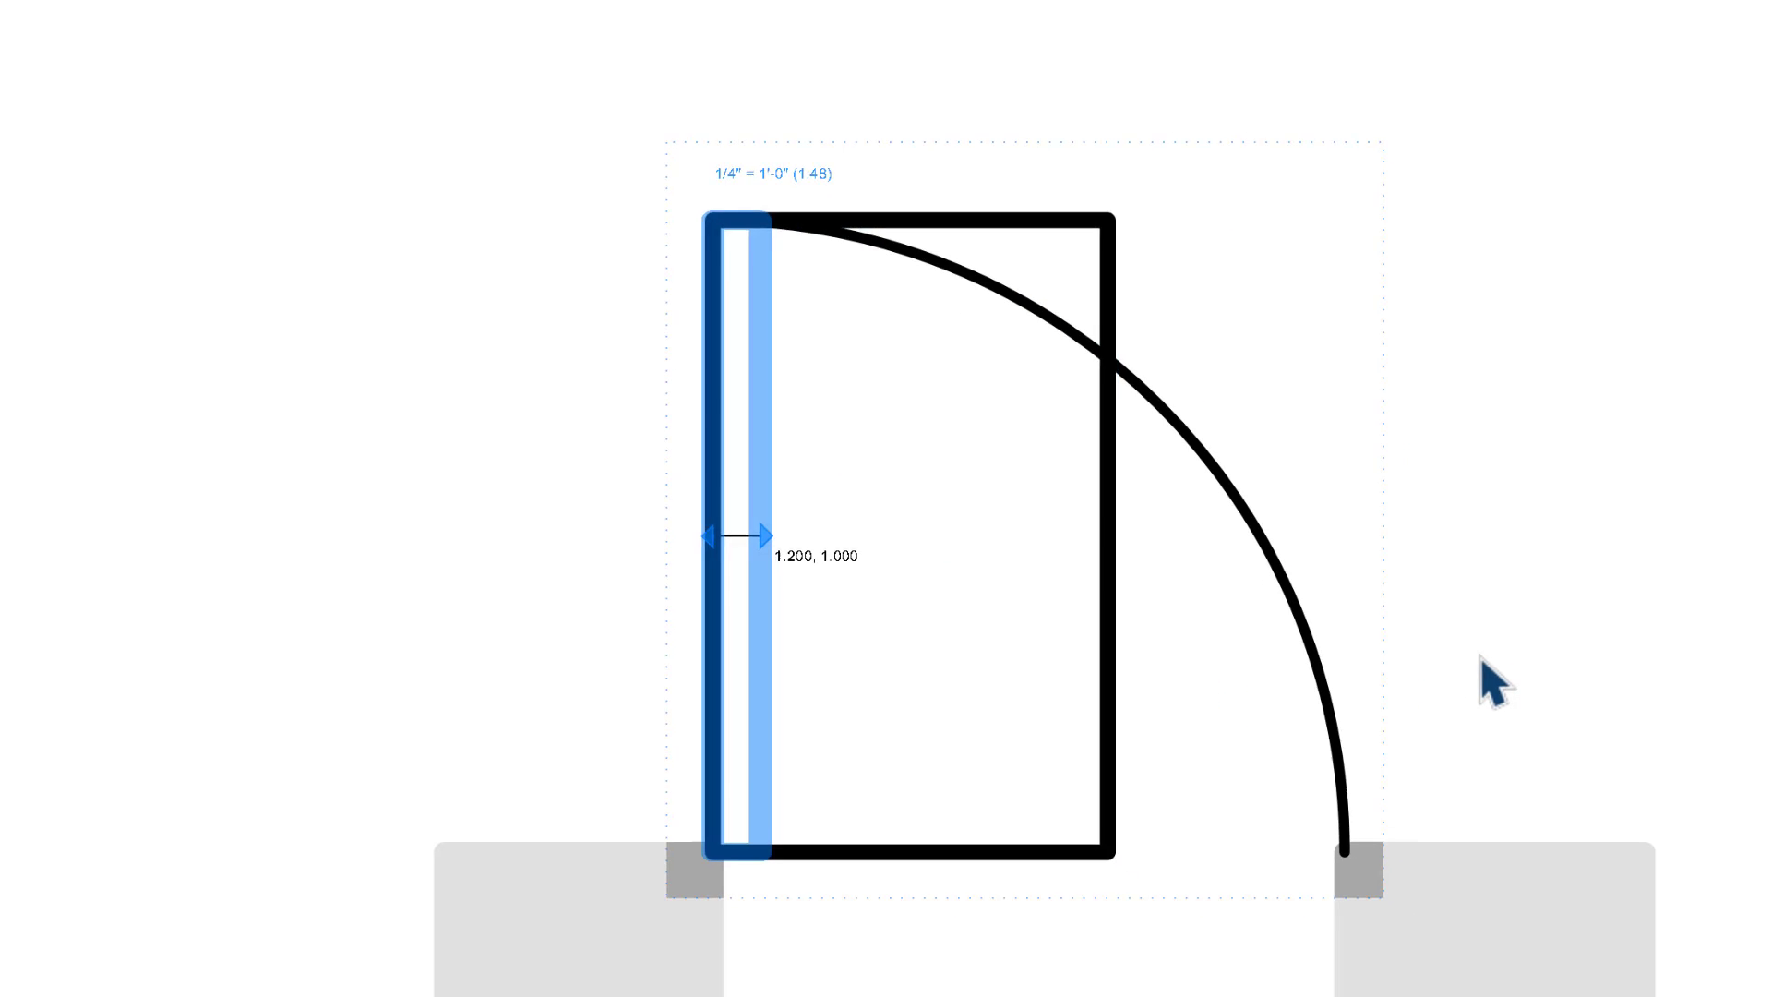
pyautogui.click(1511, 664)
# Step: Copy the fitted hallway closet door to the matching closet opening of the right bedroom
pyautogui.scroll(-3, 764, 547)
pyautogui.moveTo(794, 513); pyautogui.dragTo(446, 472, button='middle')
pyautogui.scroll(-2, 585, 446)
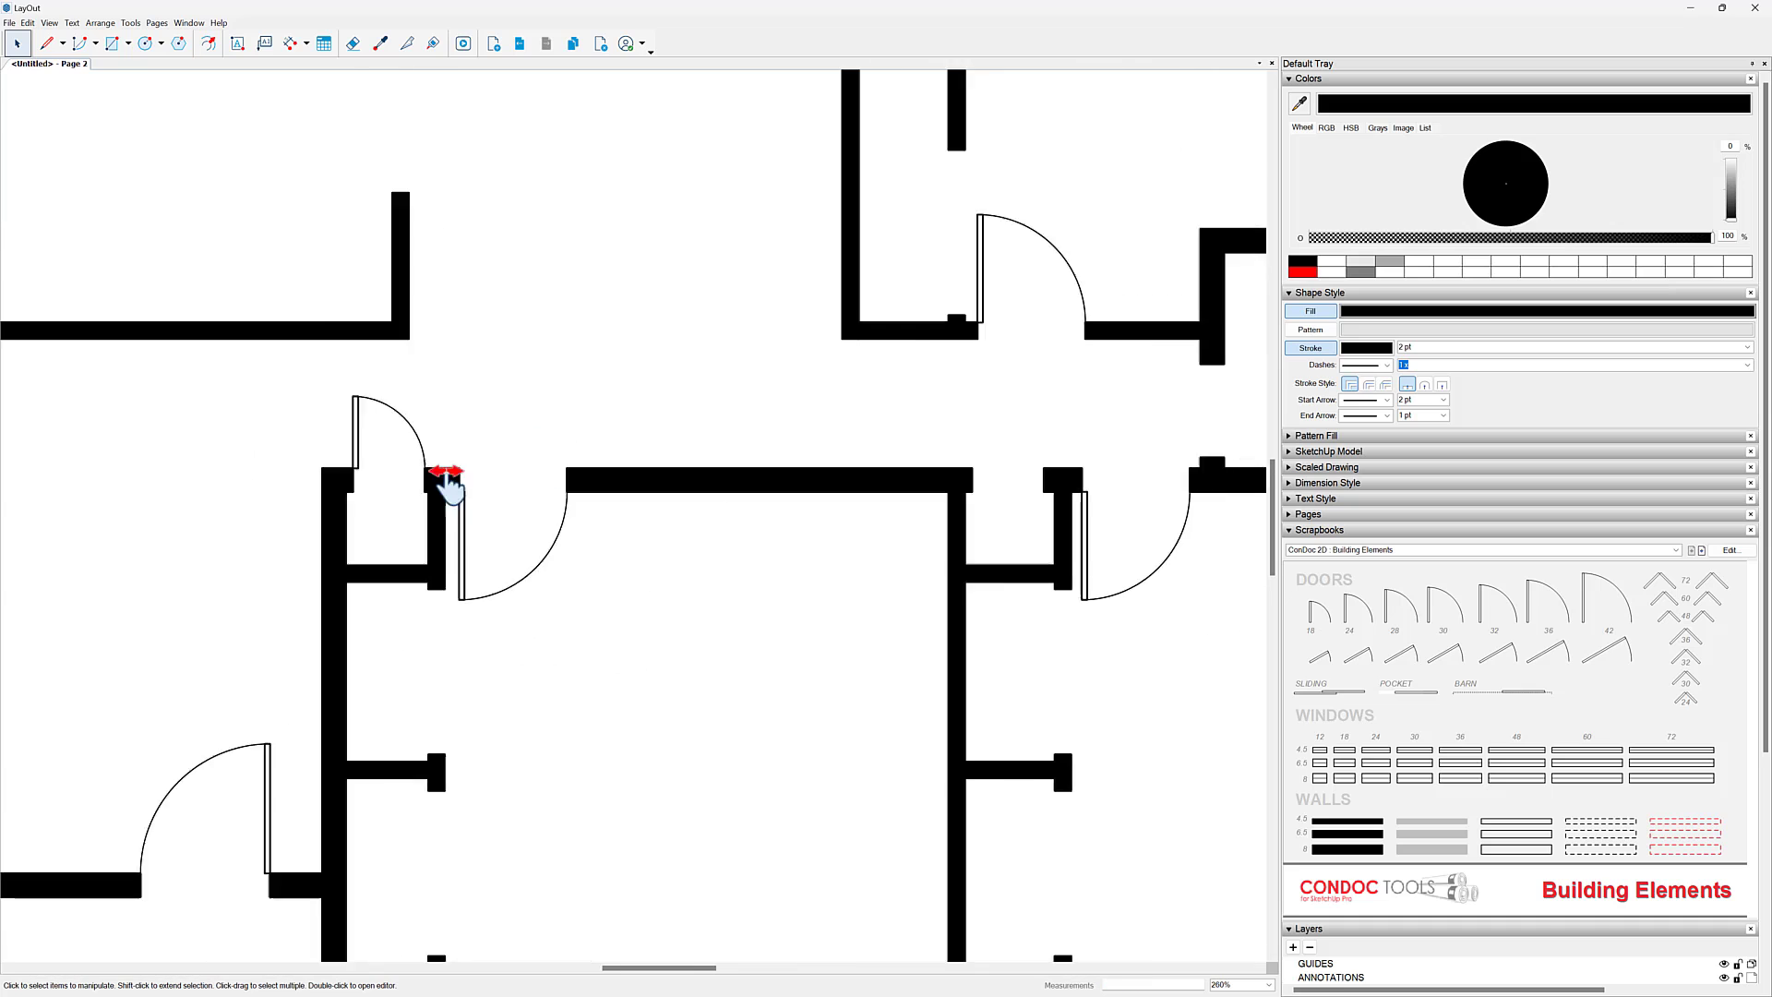
pyautogui.click(295, 450)
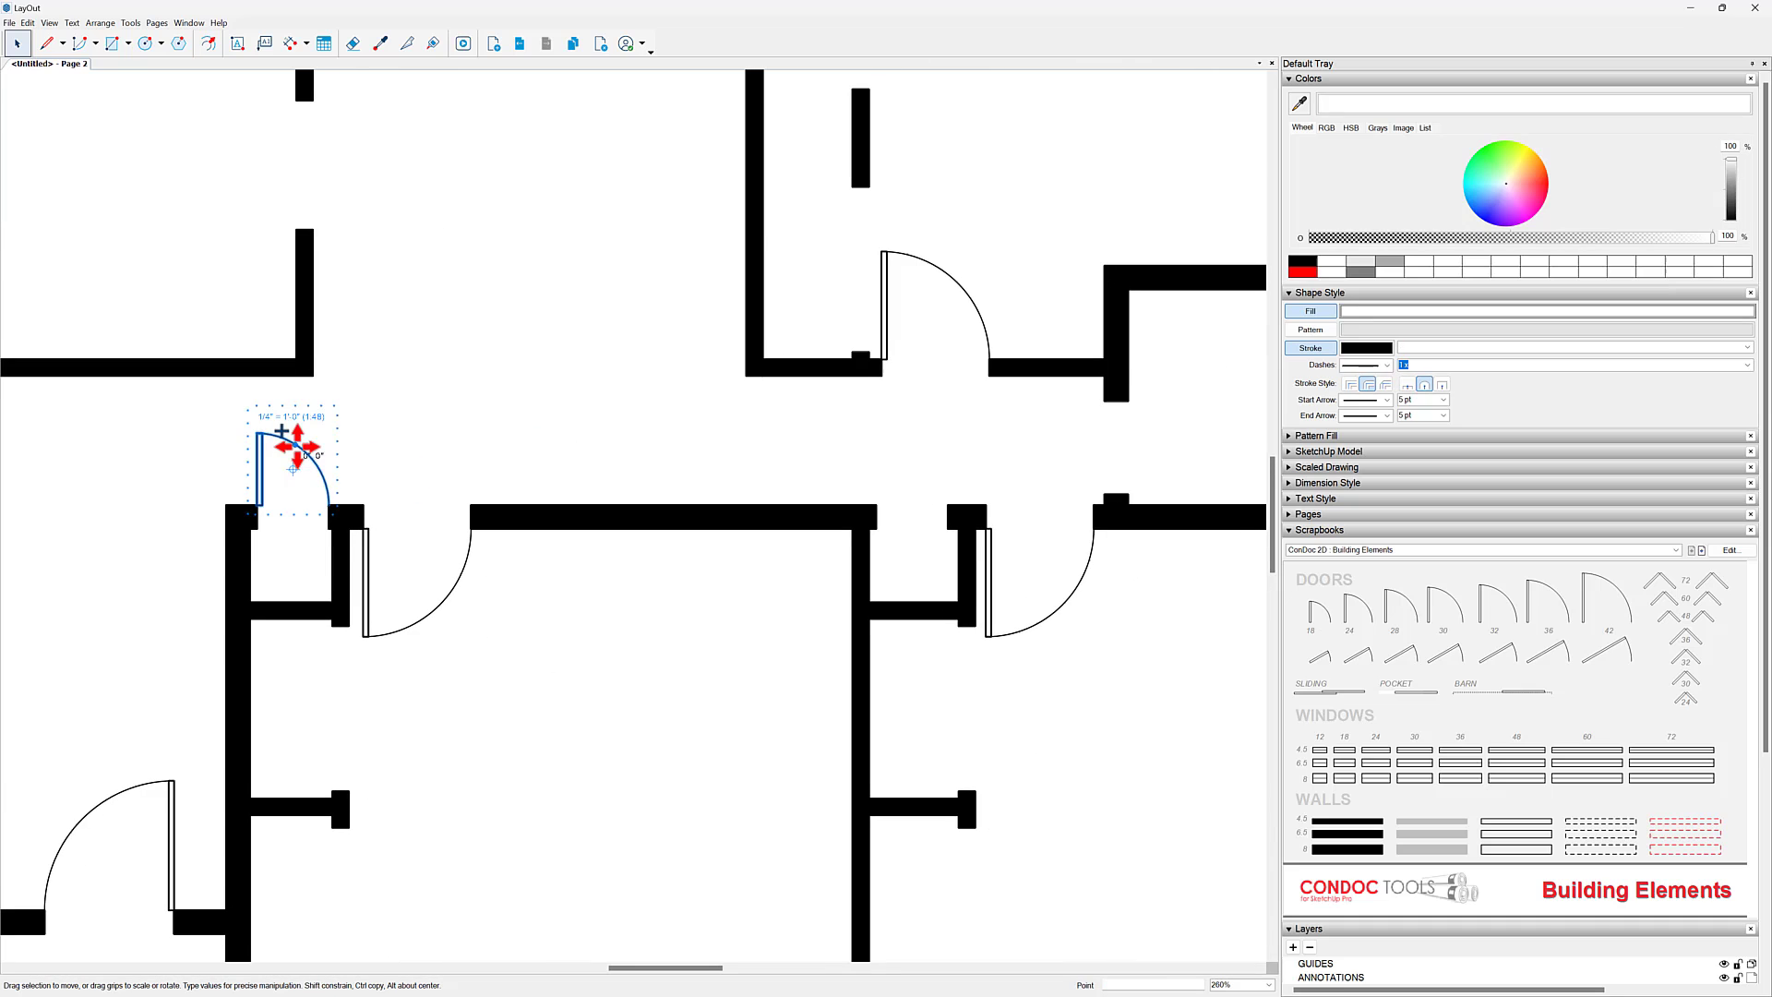
pyautogui.scroll(2, 407, 482)
# Step: Flip both hallway closet doors left to right so their leaves hinge on the opposite side of the openings
pyautogui.rightClick(253, 436)
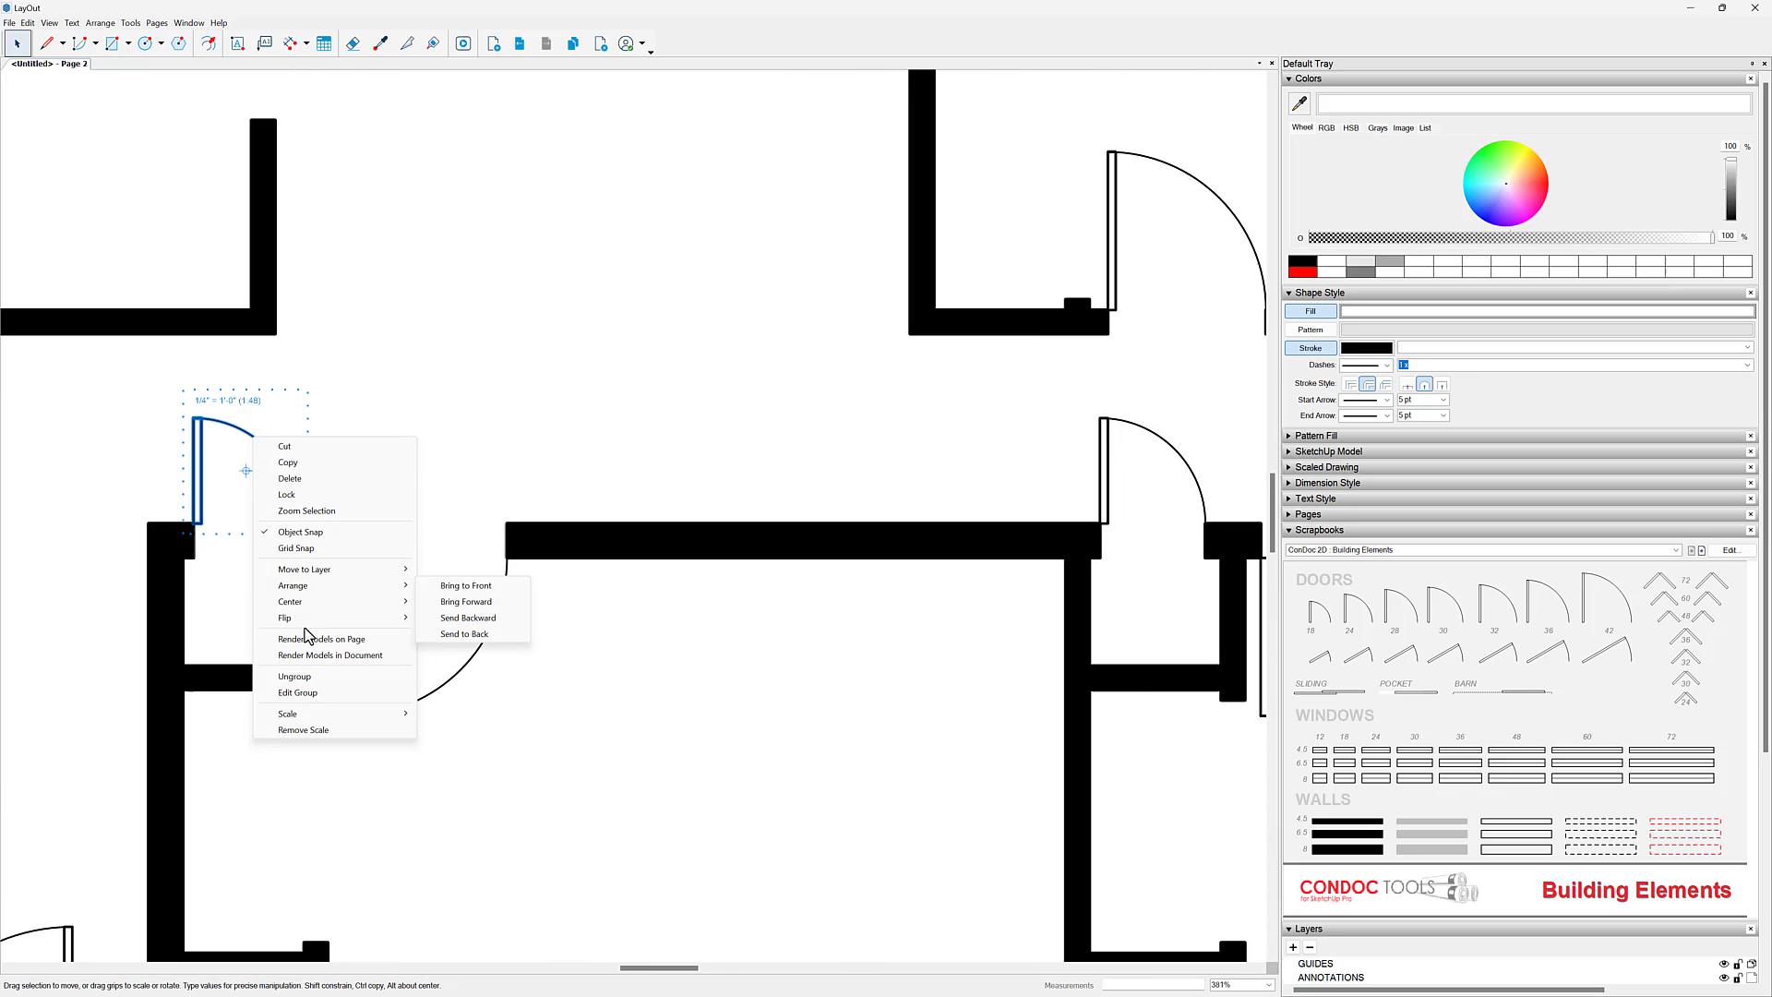
pyautogui.moveTo(370, 617)
pyautogui.click(444, 633)
pyautogui.click(519, 610)
pyautogui.scroll(-4, 831, 628)
pyautogui.moveTo(886, 633); pyautogui.dragTo(618, 541, button='middle')
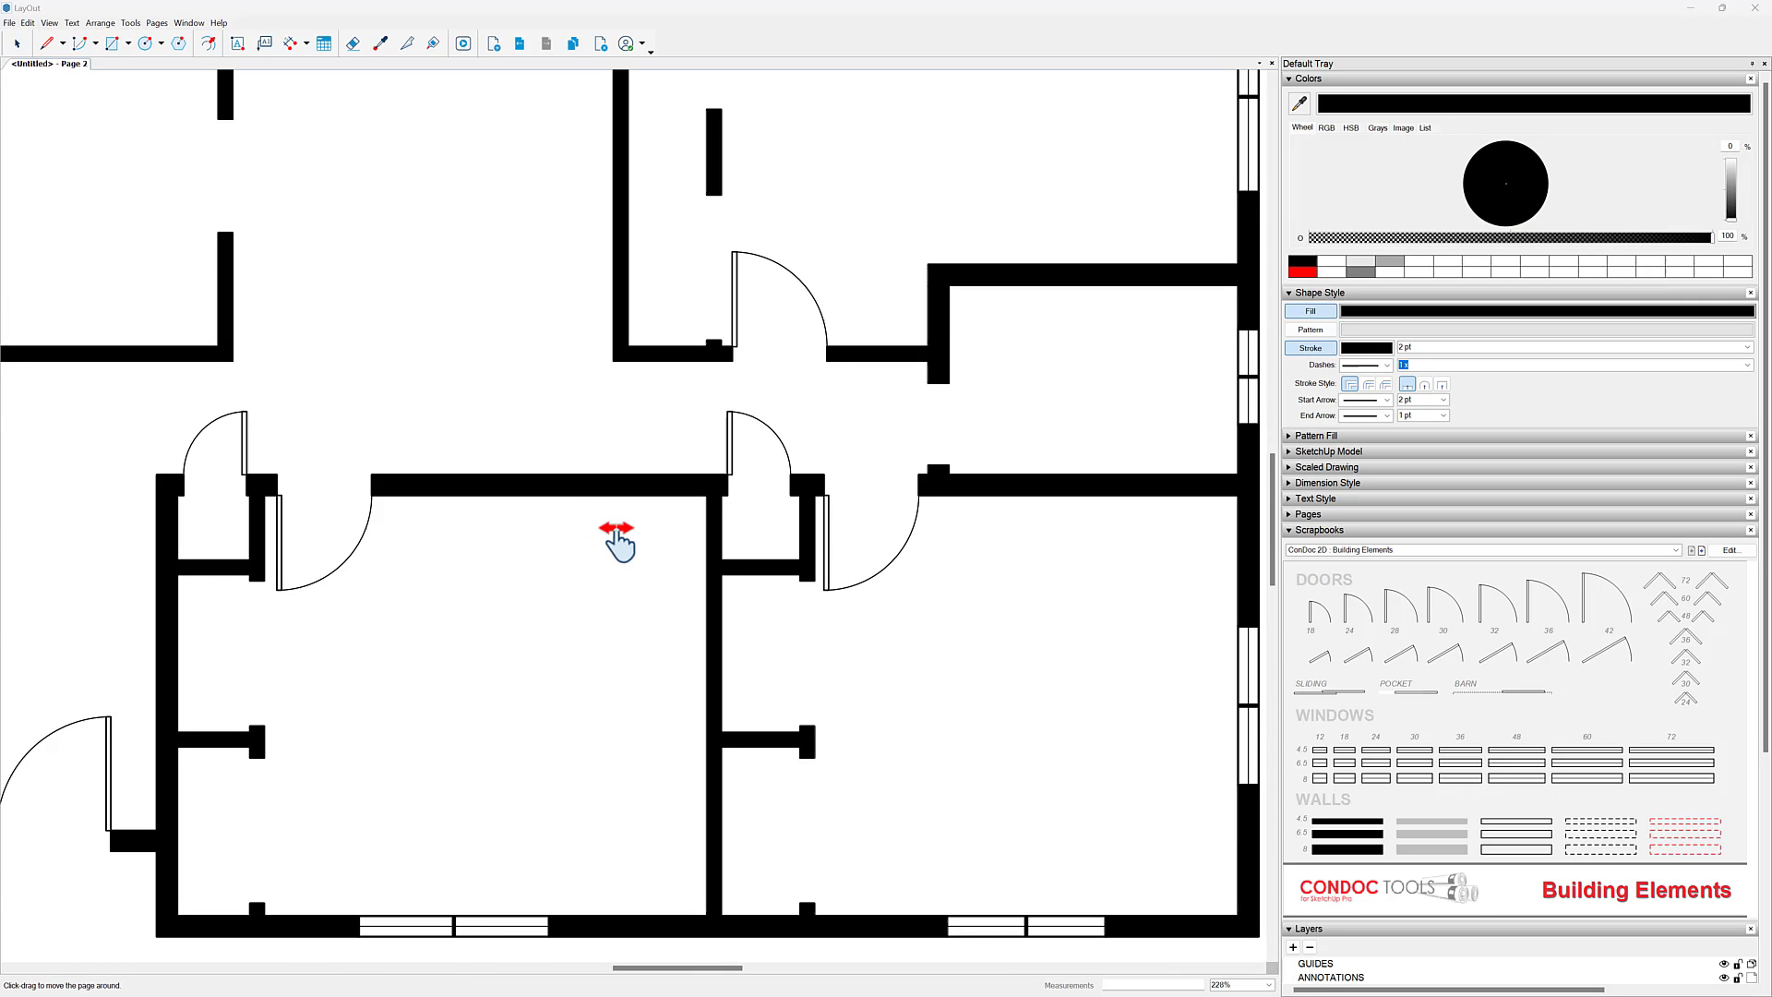
pyautogui.rightClick(736, 424)
pyautogui.click(943, 620)
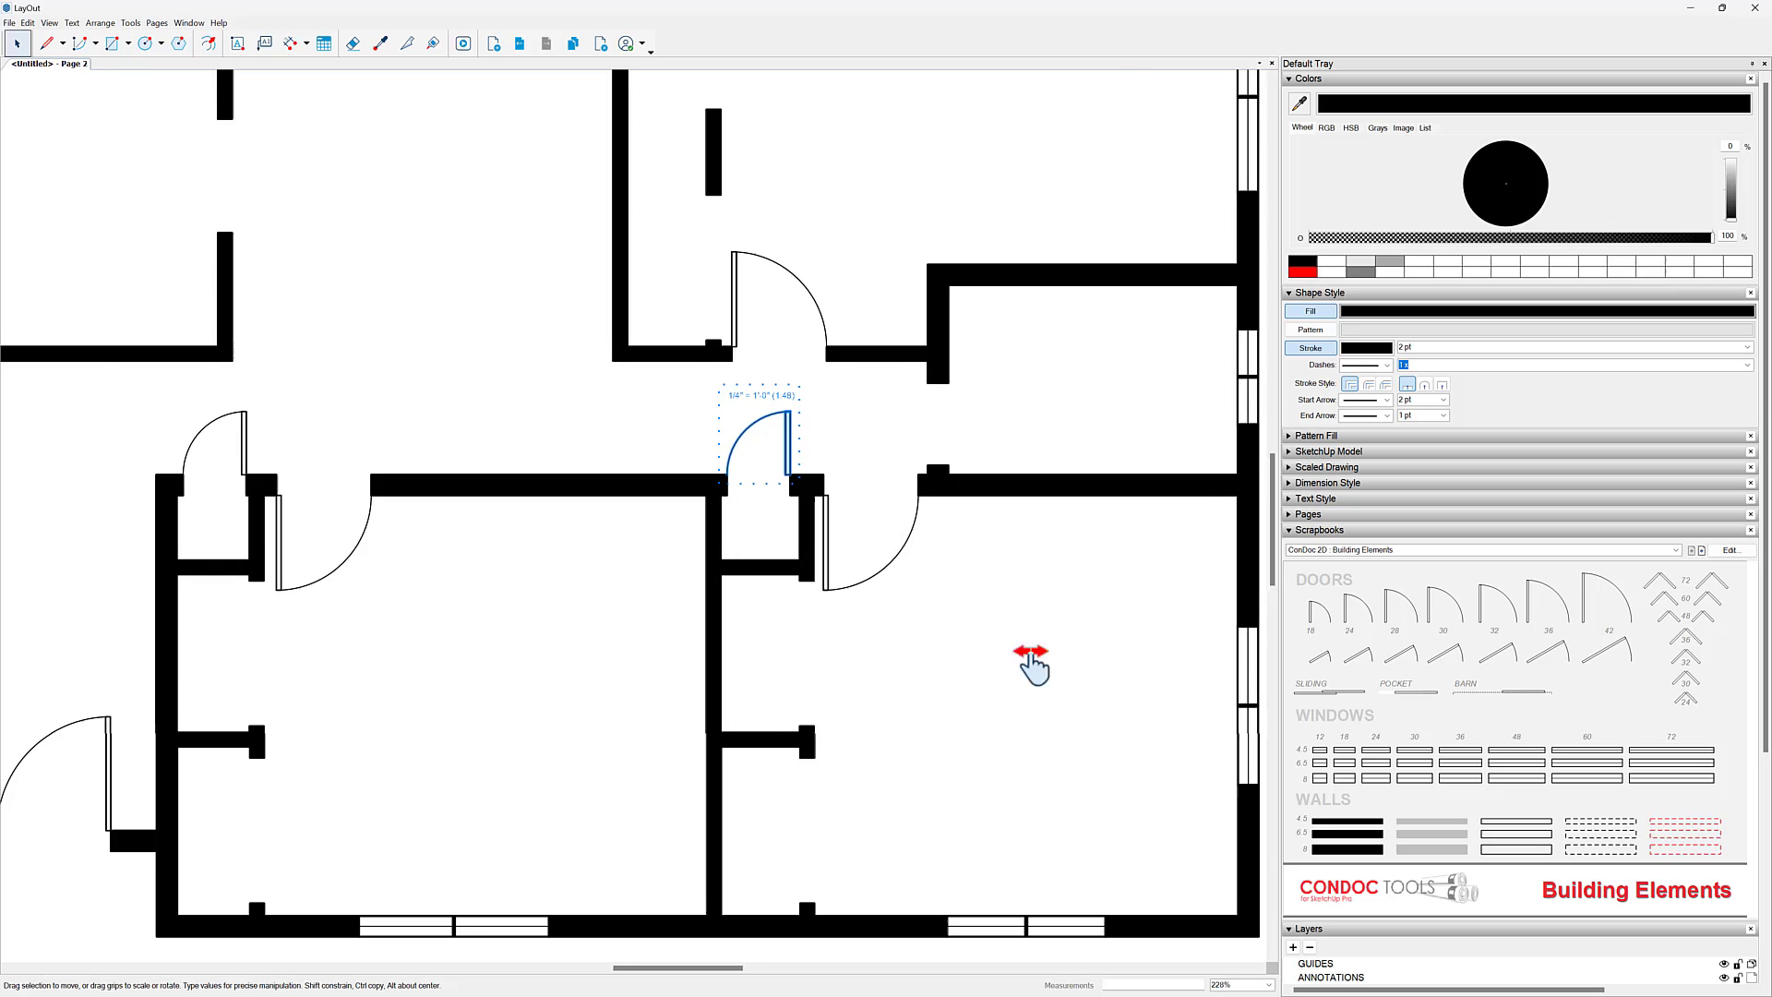
# Step: Copy the upper room's door to the small right-hand room, turn it 90 degrees clockwise, flip it top to bottom, and align it with the opening
pyautogui.scroll(-3, 850, 640)
pyautogui.scroll(4, 929, 563)
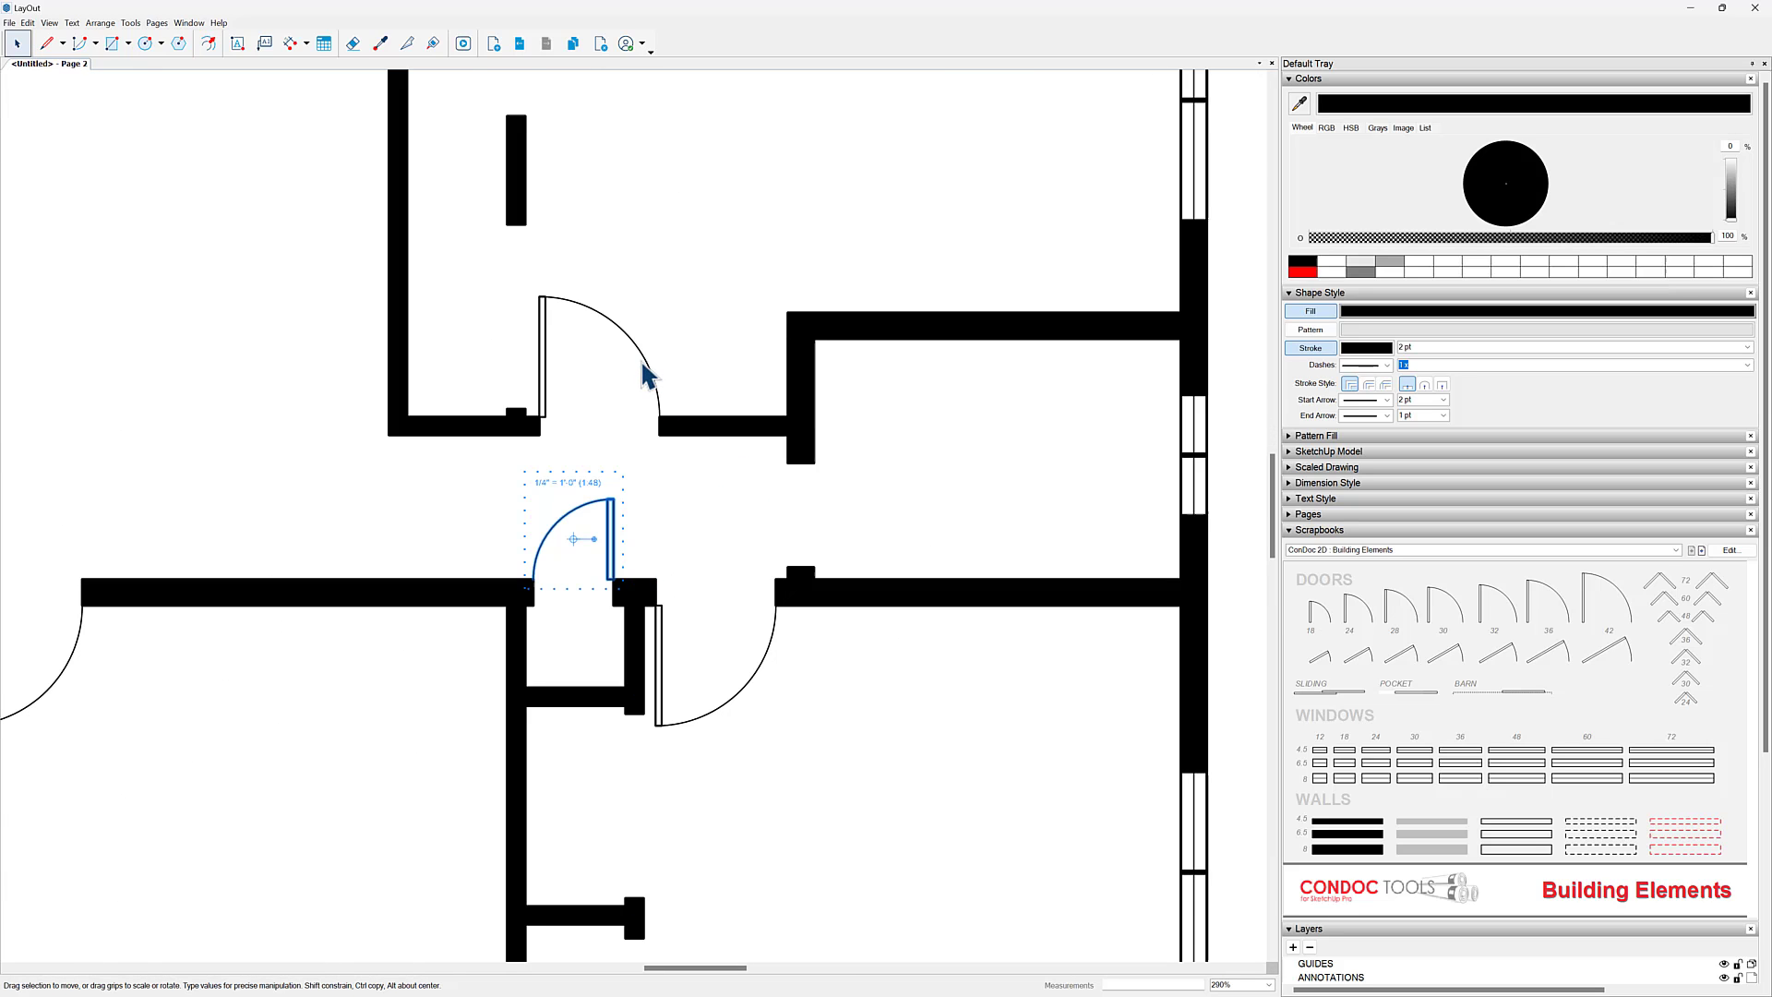
pyautogui.moveTo(644, 374); pyautogui.dragTo(919, 514)
pyautogui.scroll(3, 868, 482)
pyautogui.rightClick(888, 407)
pyautogui.moveTo(955, 594)
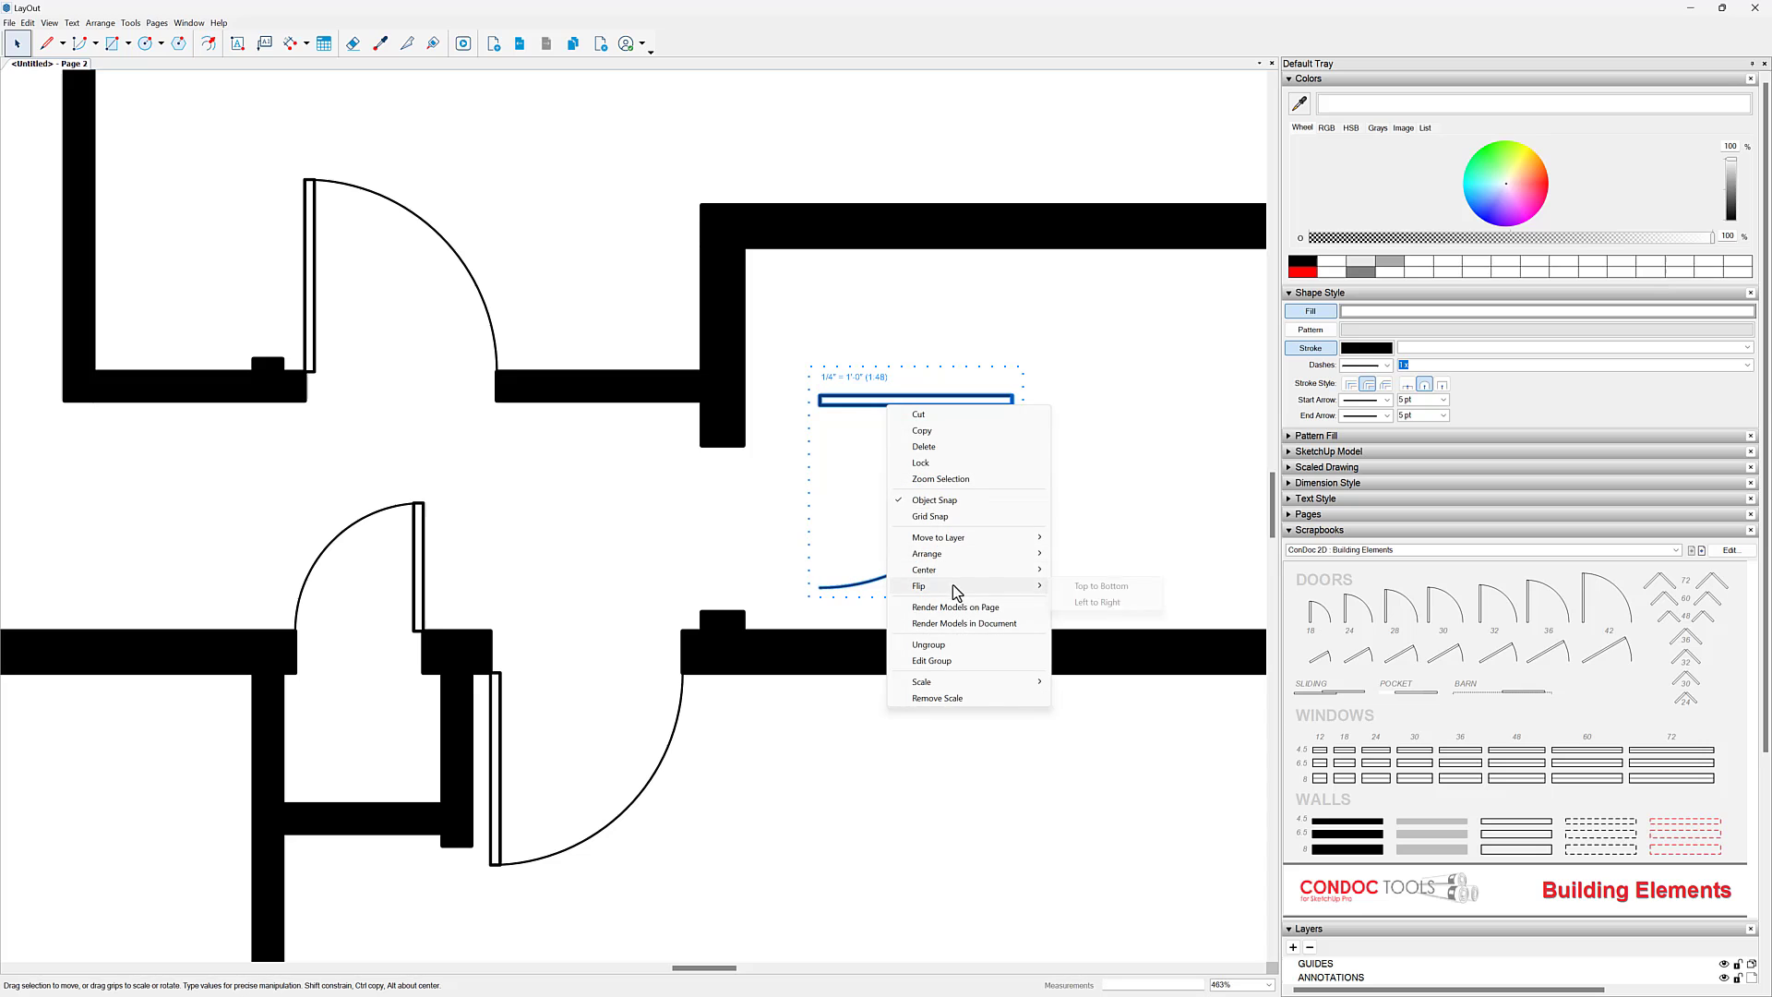
pyautogui.click(1099, 586)
pyautogui.scroll(2, 880, 552)
pyautogui.moveTo(862, 348); pyautogui.dragTo(755, 377)
# Step: Scale the small right-hand room's door inside its group to fit the opening and rescale its leaf thickness
pyautogui.click(955, 374)
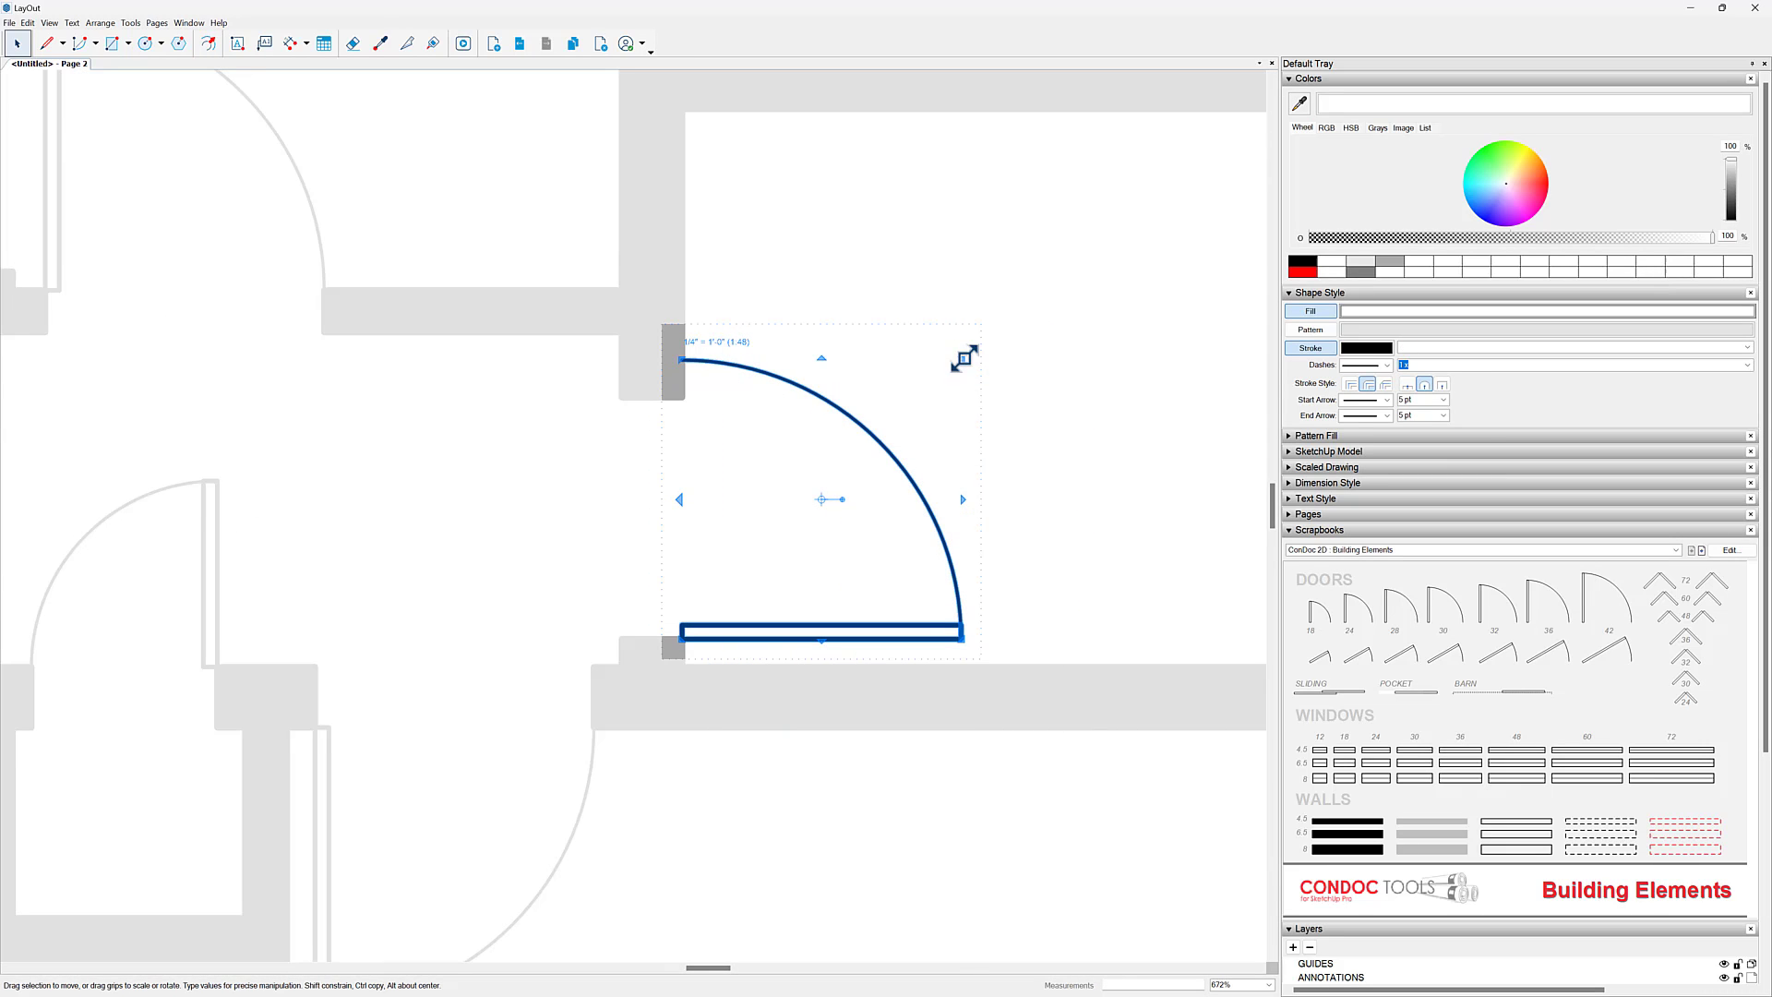
pyautogui.moveTo(963, 359); pyautogui.dragTo(706, 397)
pyautogui.scroll(2, 830, 637)
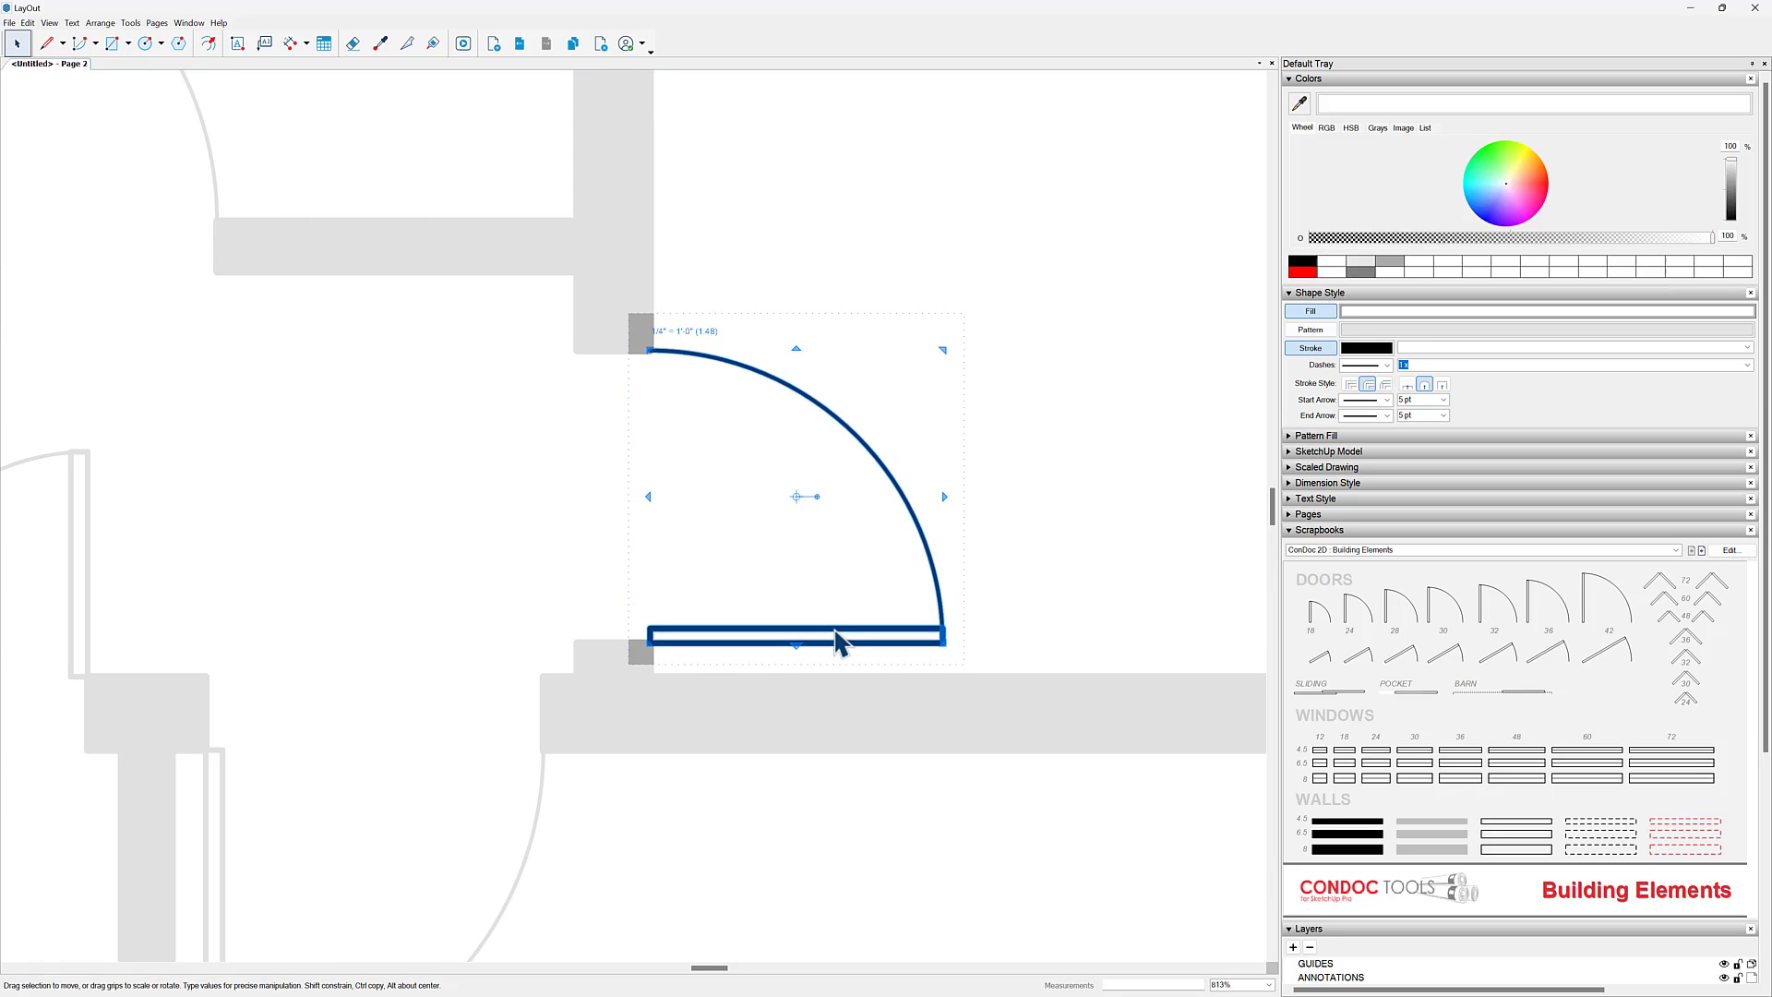
pyautogui.moveTo(810, 544); pyautogui.dragTo(816, 445)
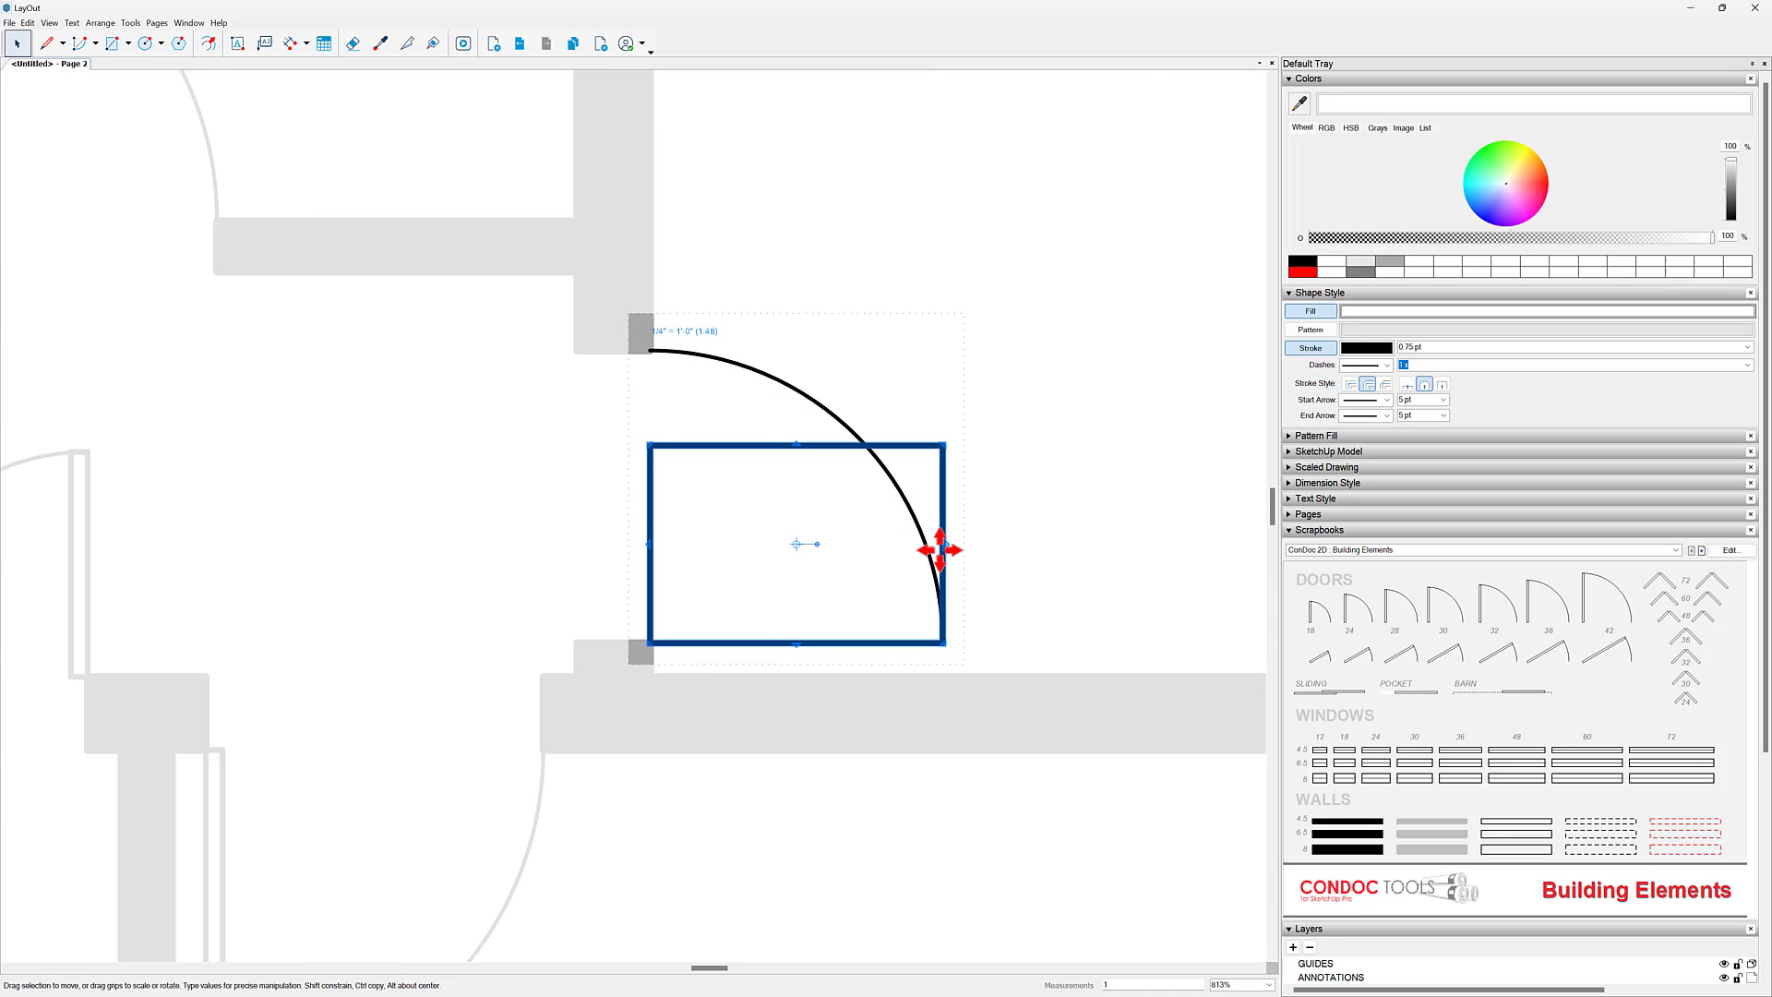
pyautogui.press('Return')
pyautogui.press('Escape')
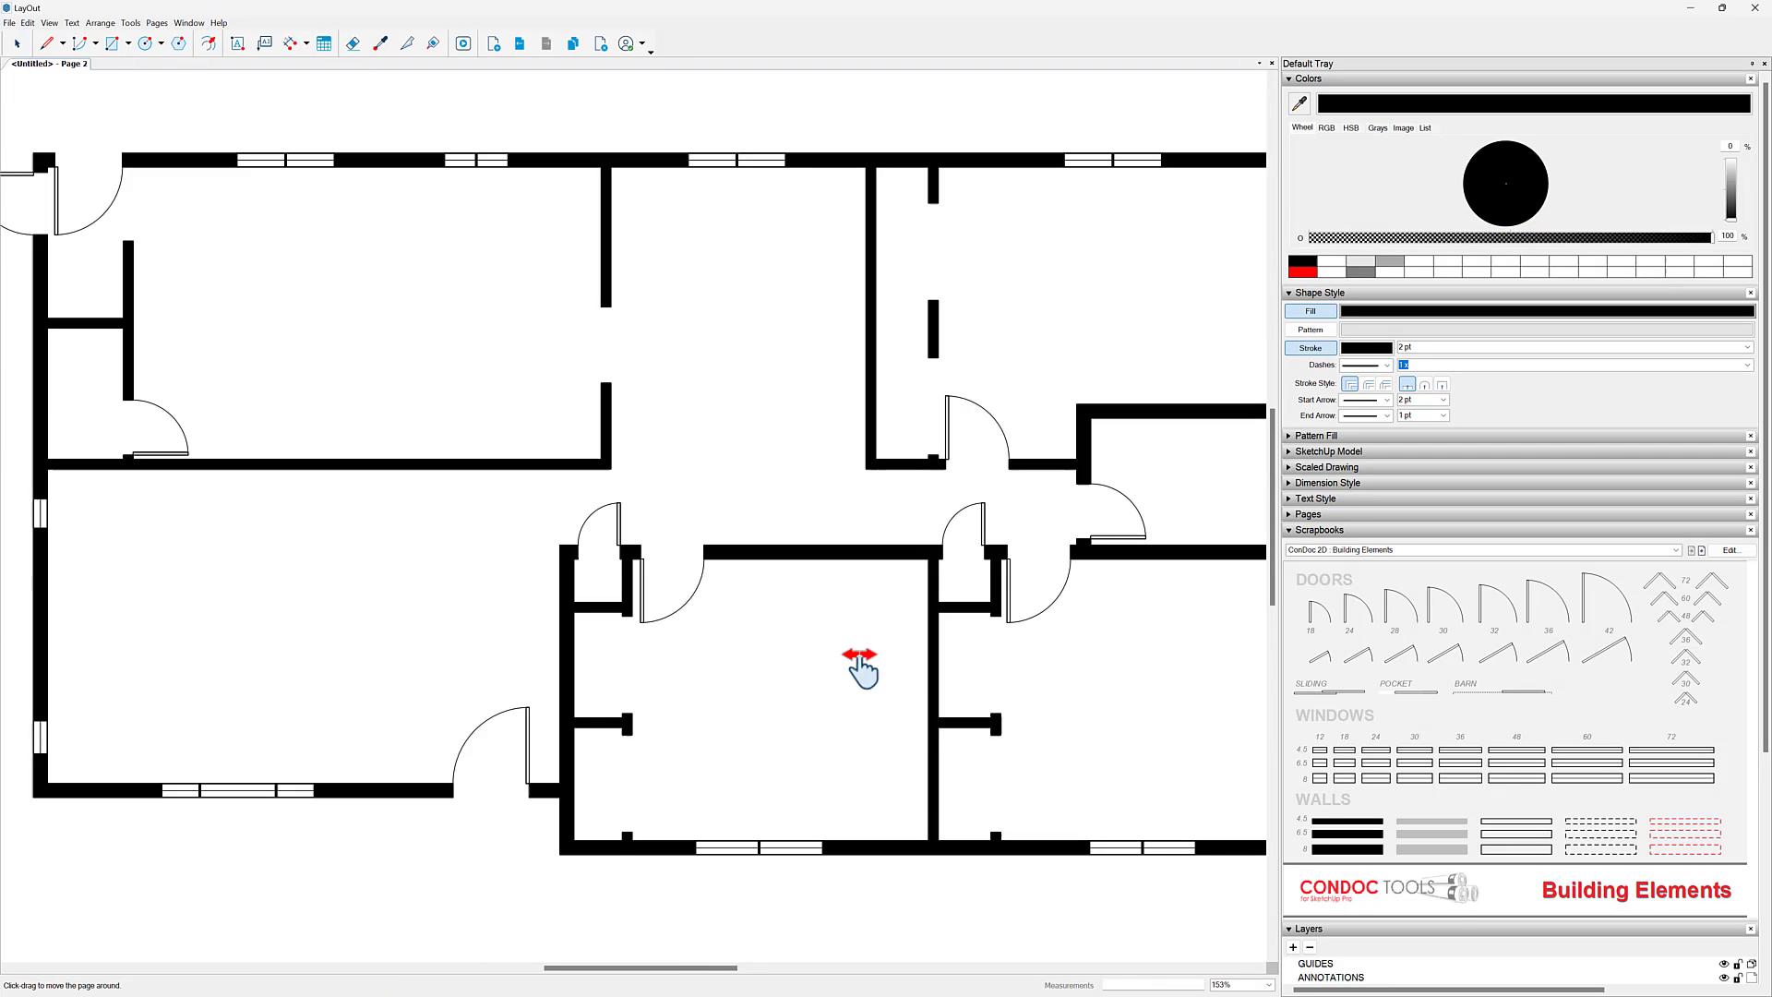
# Step: Insert a sliding door from the scrapbook, rotate it vertical, and align it with the top of the upper-right closet's first opening
pyautogui.scroll(-2, 611, 681)
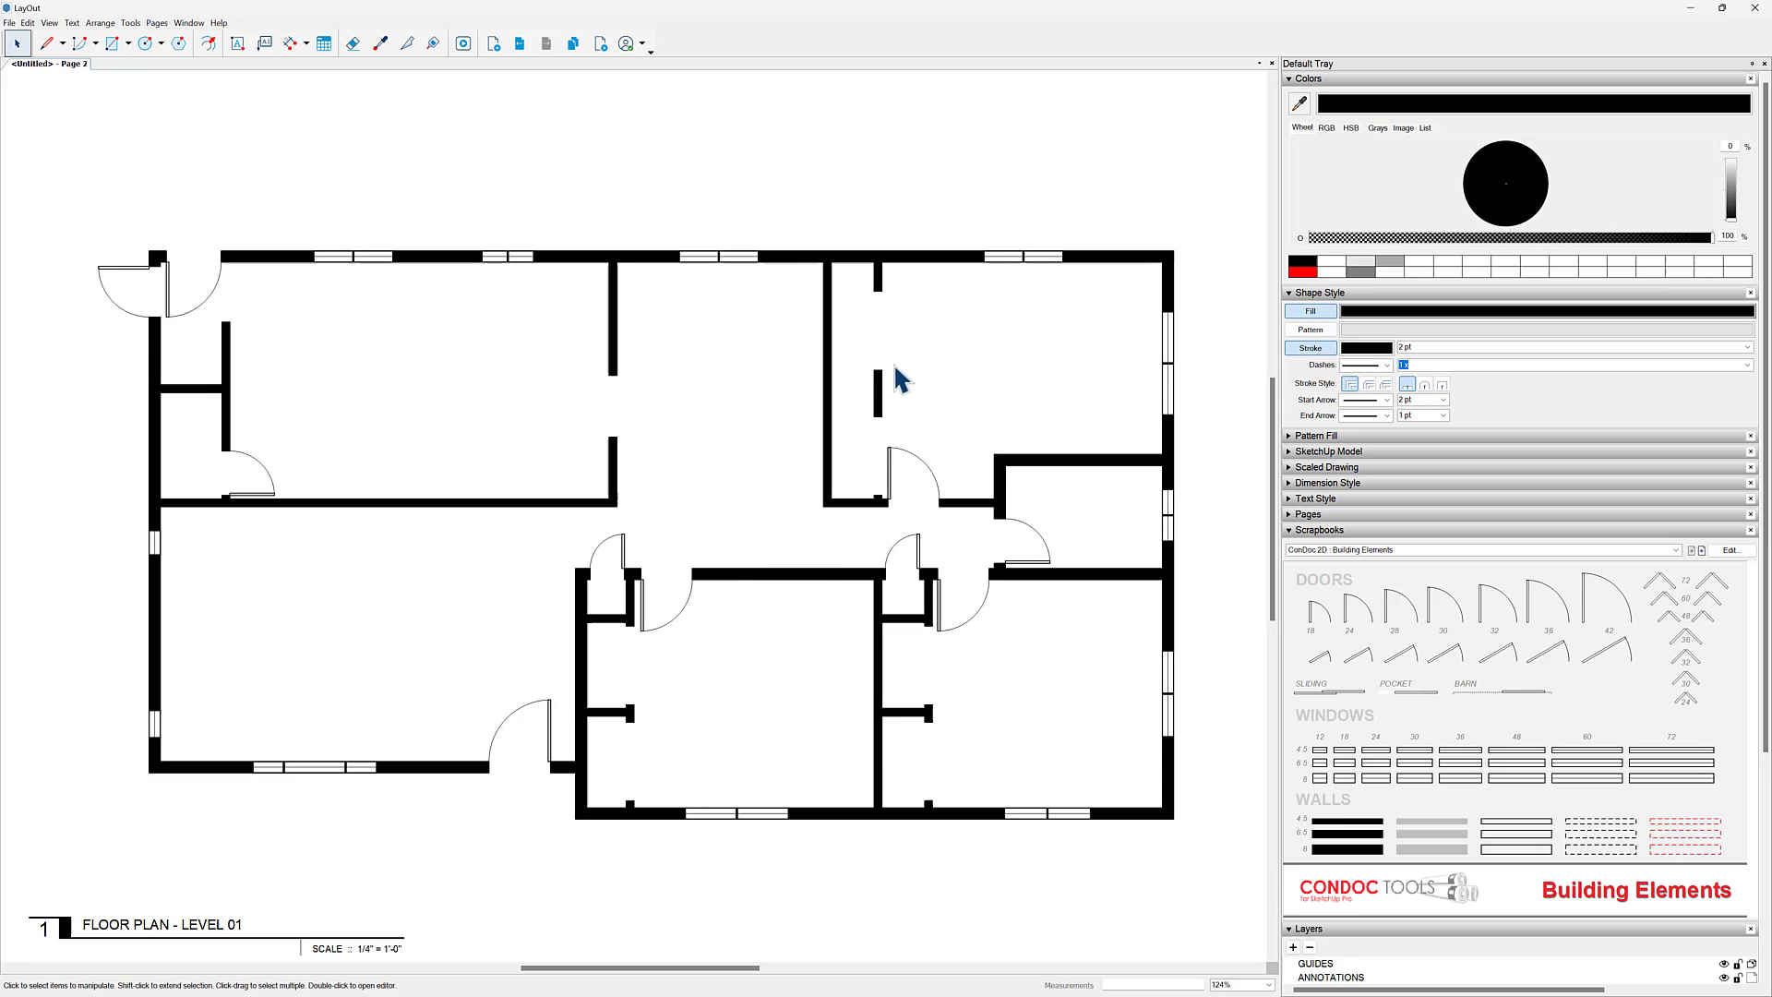
pyautogui.scroll(6, 896, 325)
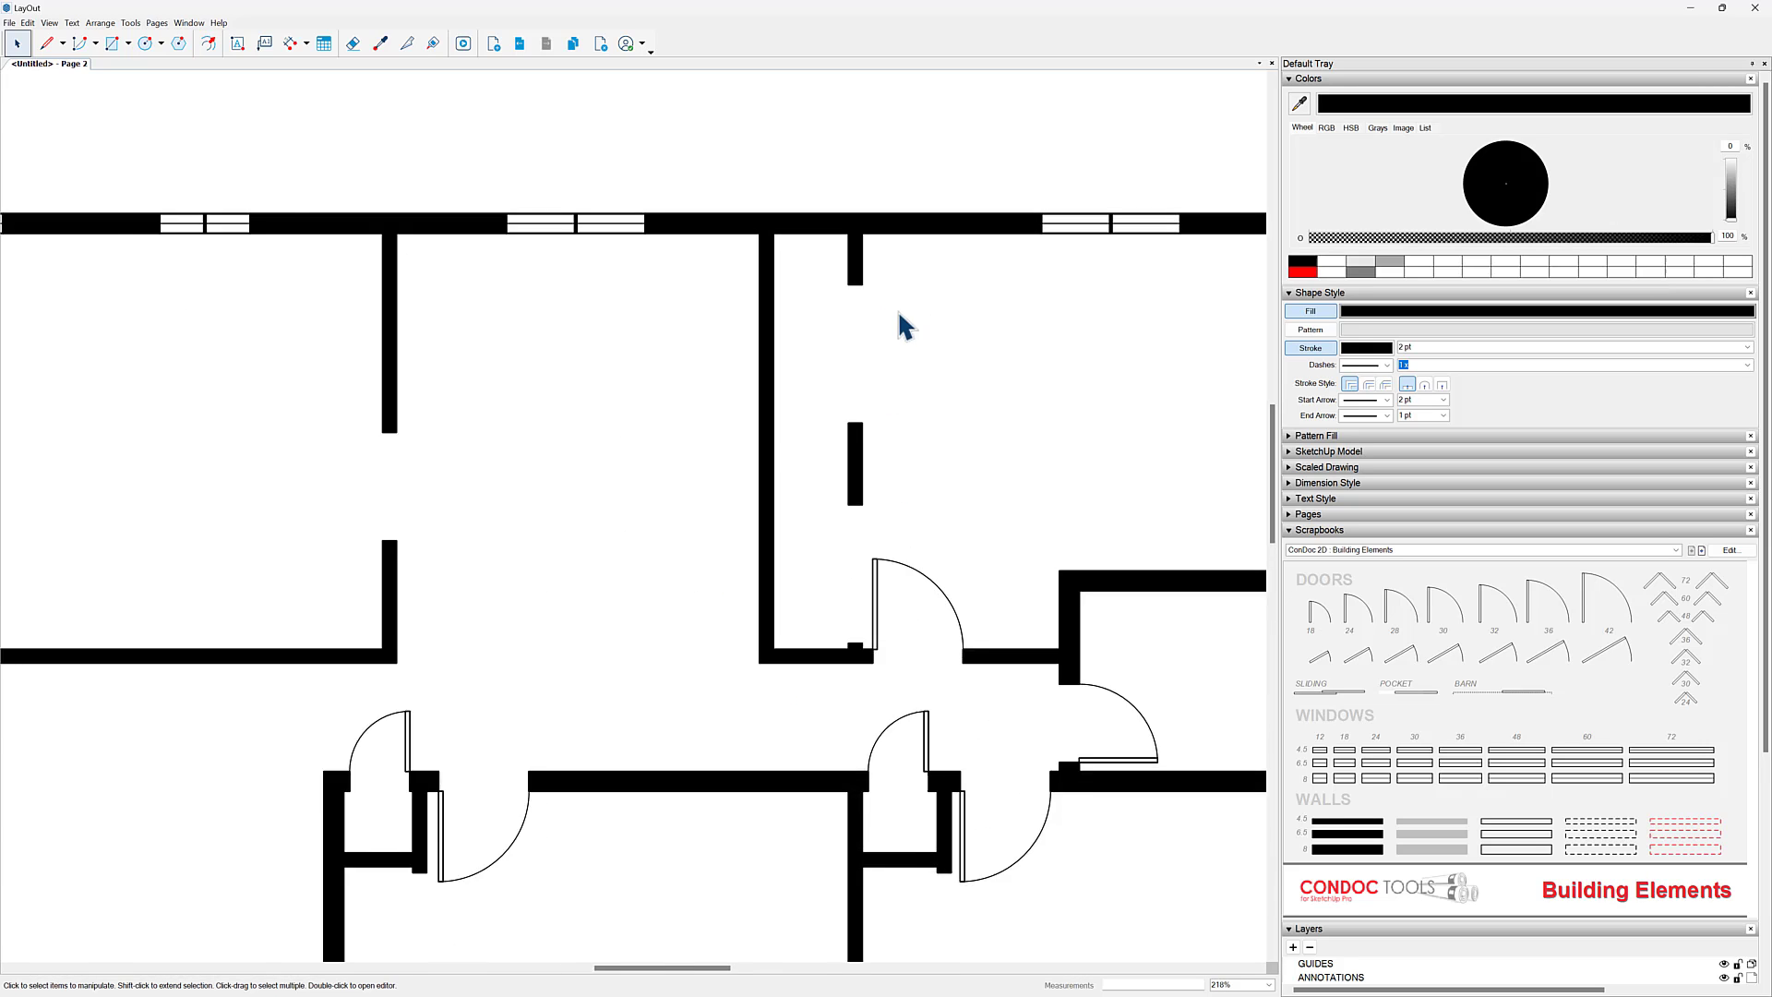
pyautogui.scroll(-3, 868, 443)
pyautogui.scroll(4, 852, 462)
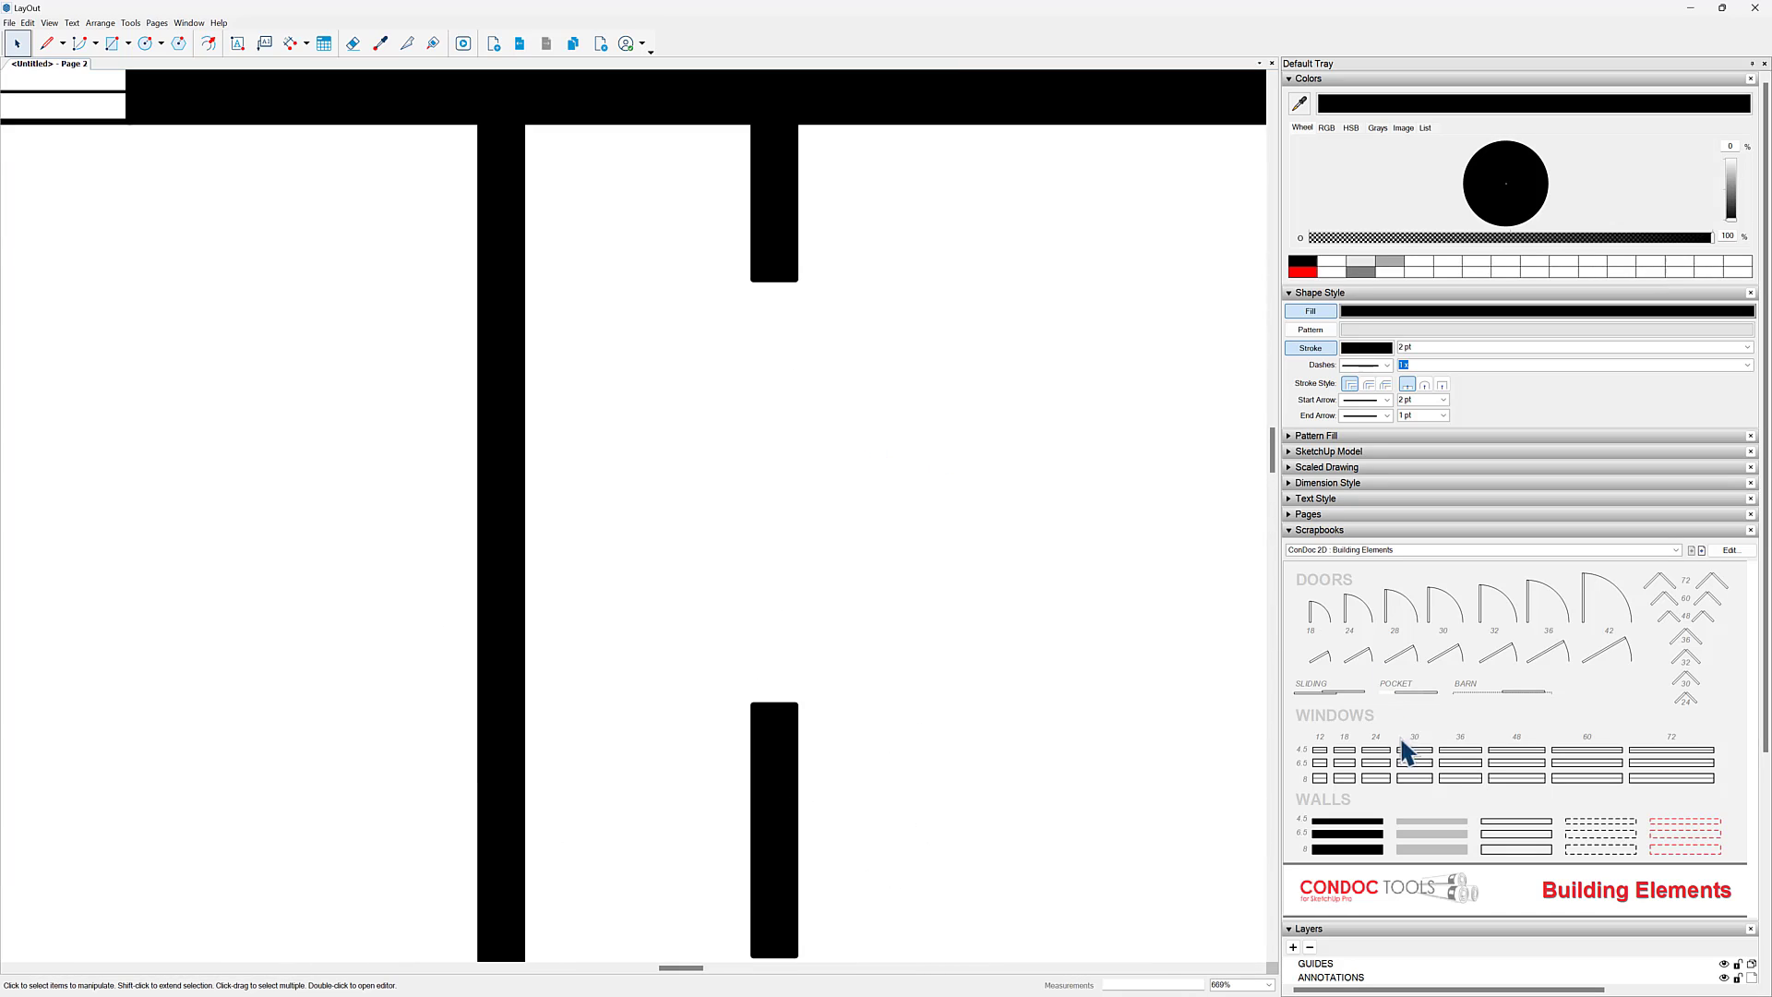
pyautogui.moveTo(1292, 701); pyautogui.dragTo(784, 483)
pyautogui.scroll(1, 784, 483)
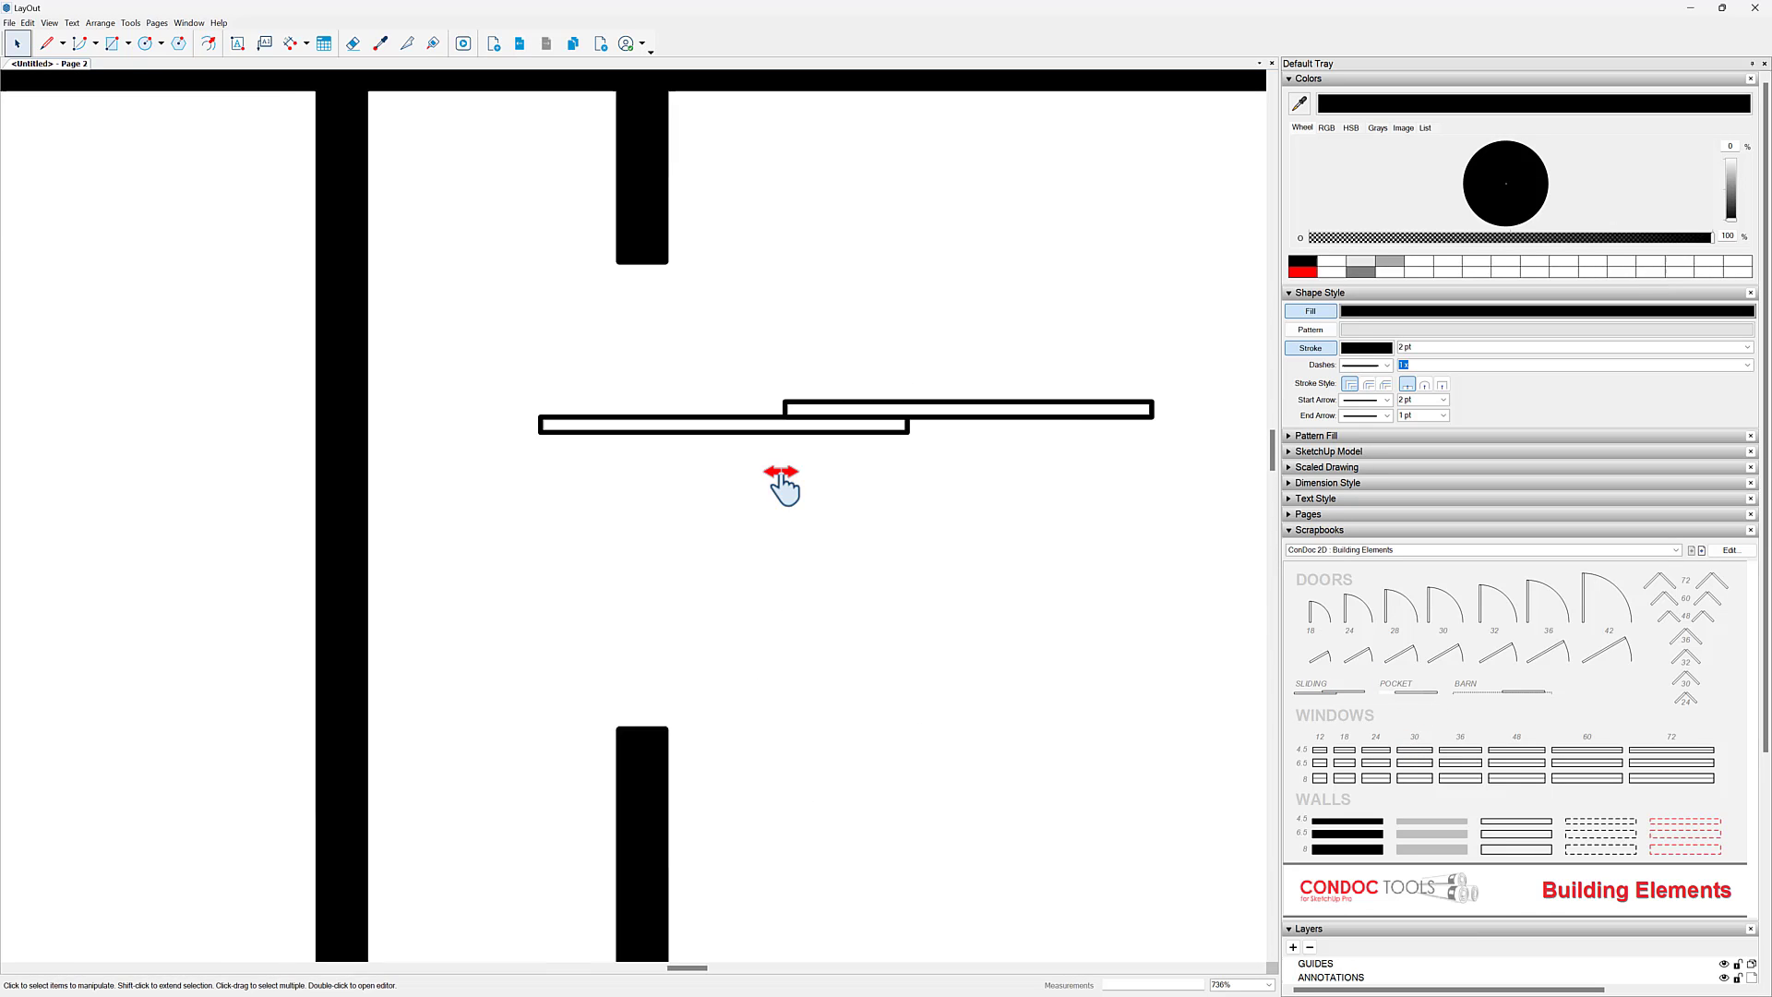
pyautogui.click(797, 412)
pyautogui.moveTo(796, 418); pyautogui.dragTo(771, 445)
pyautogui.moveTo(764, 239); pyautogui.dragTo(576, 389)
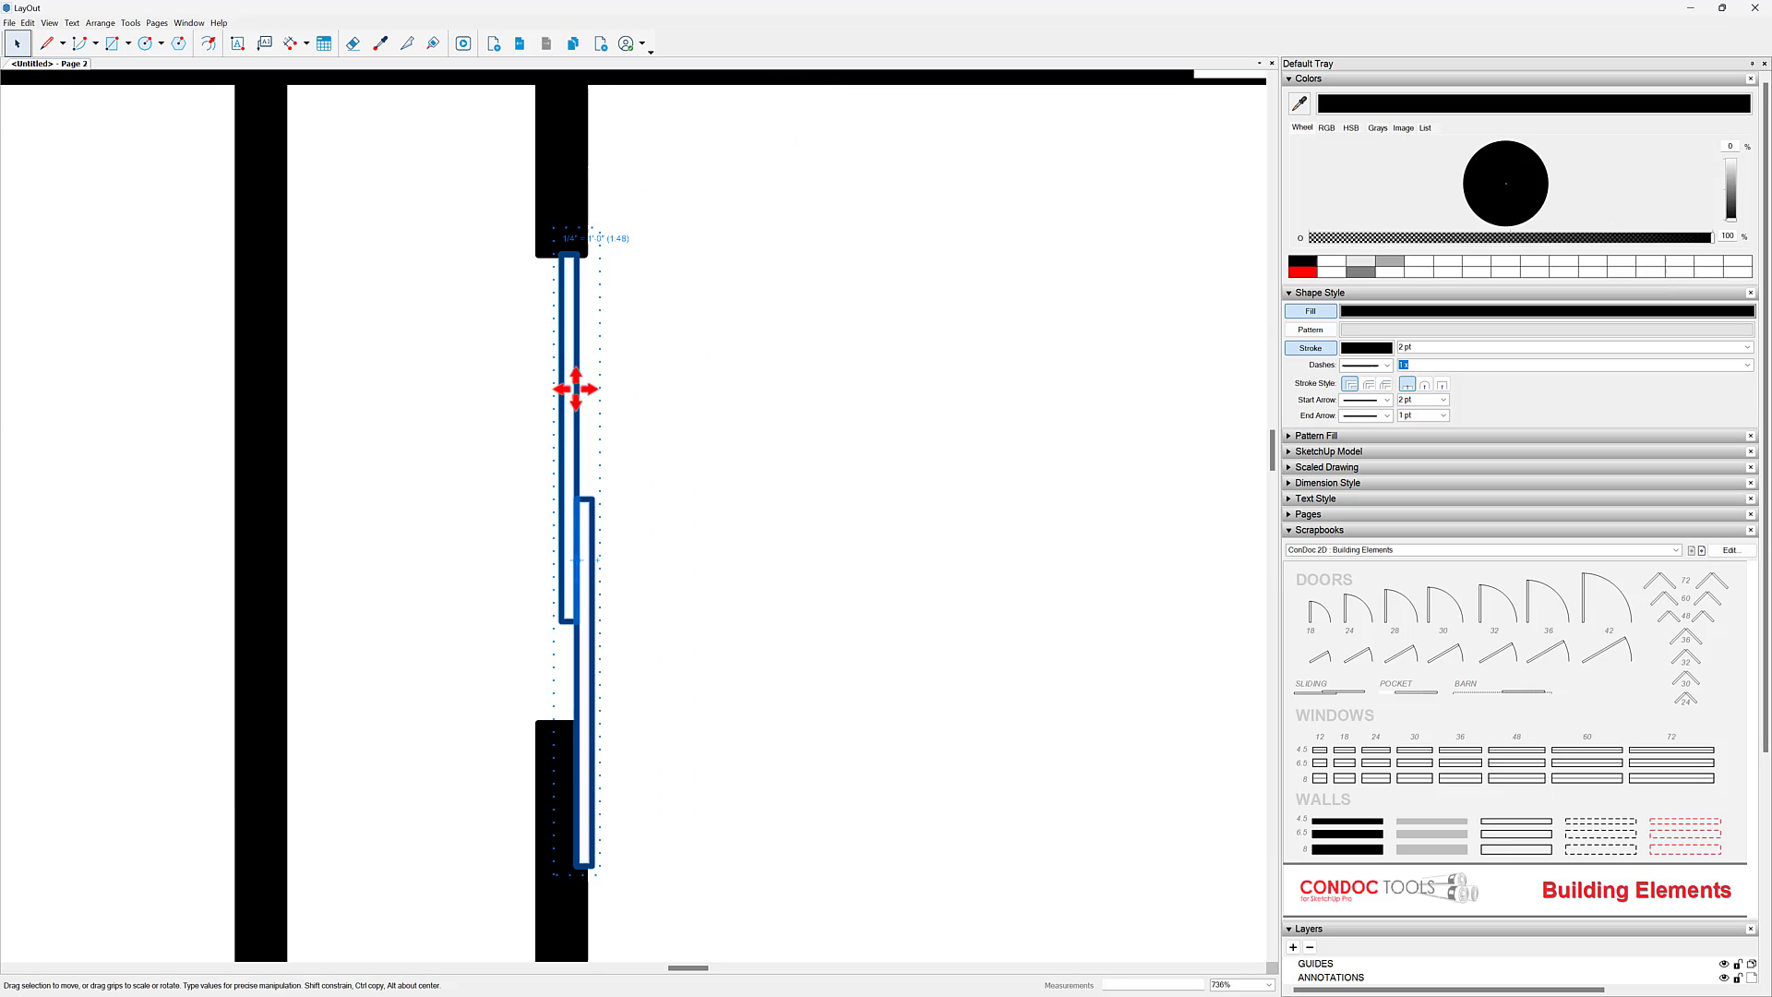
# Step: Remove the scale from the sliding door and shorten it to fit the height of the closet opening
pyautogui.rightClick(576, 389)
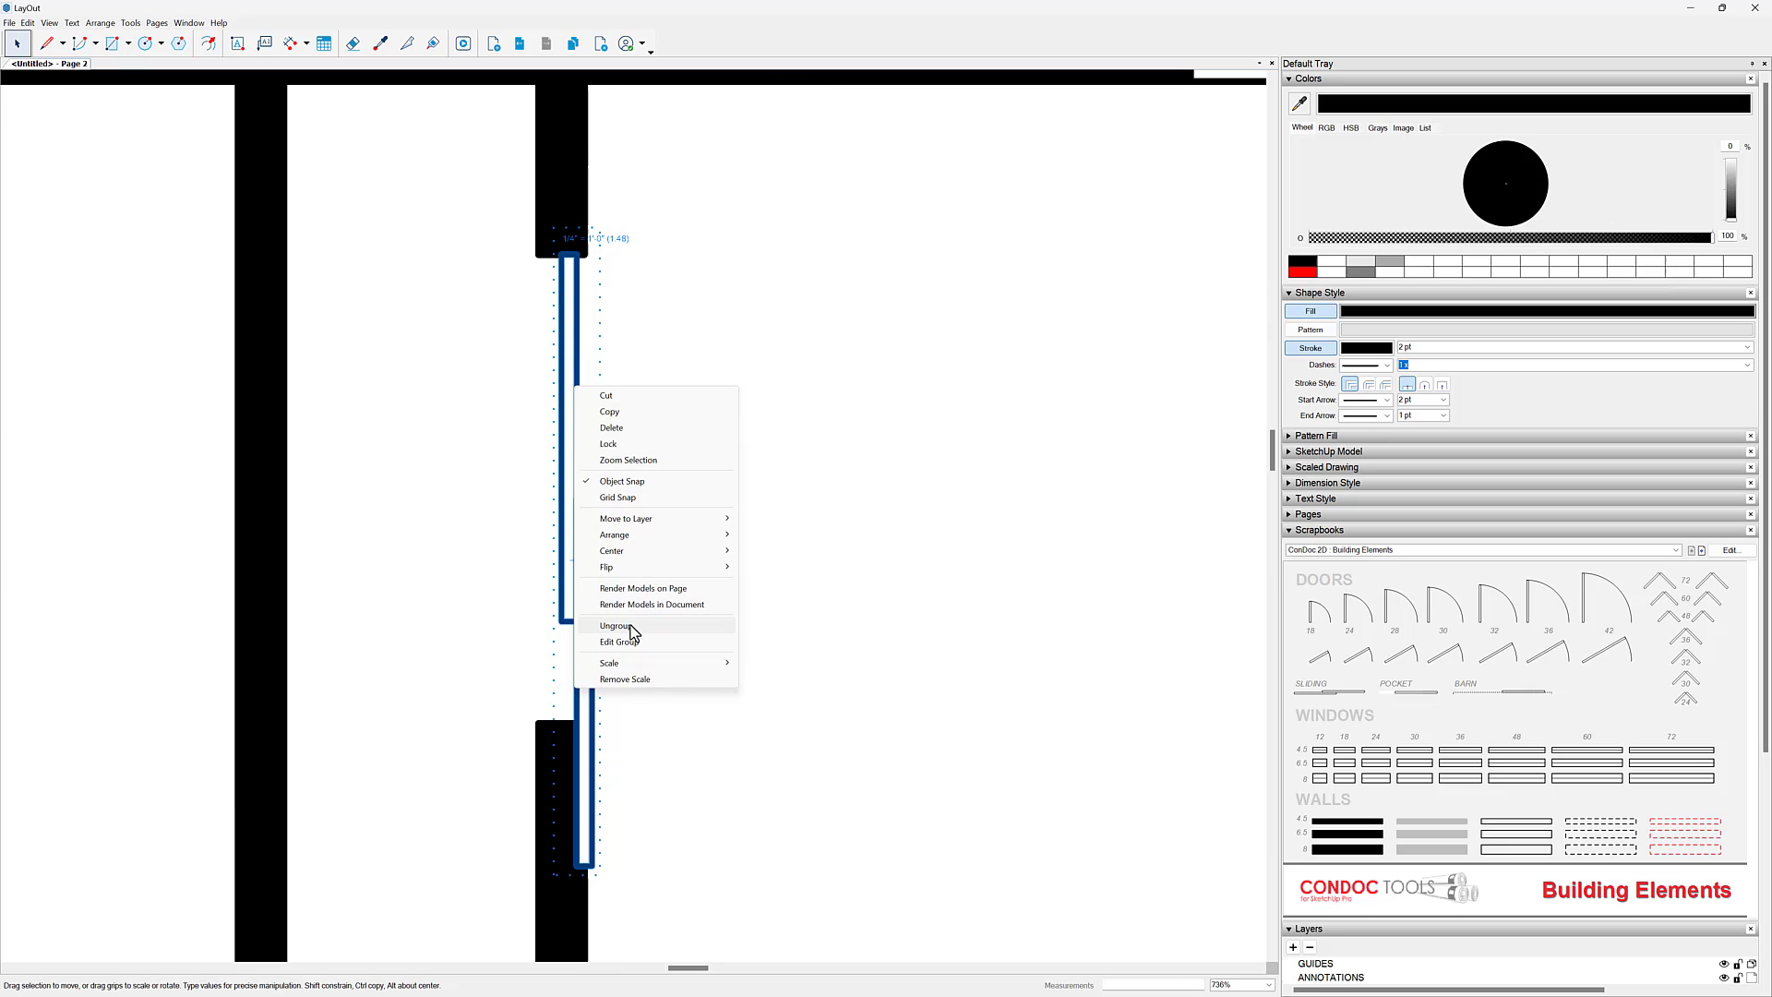
pyautogui.click(628, 680)
pyautogui.moveTo(657, 755); pyautogui.dragTo(753, 619, button='middle')
pyautogui.moveTo(674, 738); pyautogui.dragTo(670, 587)
pyautogui.moveTo(744, 342); pyautogui.dragTo(826, 434, button='middle')
pyautogui.scroll(3, 763, 348)
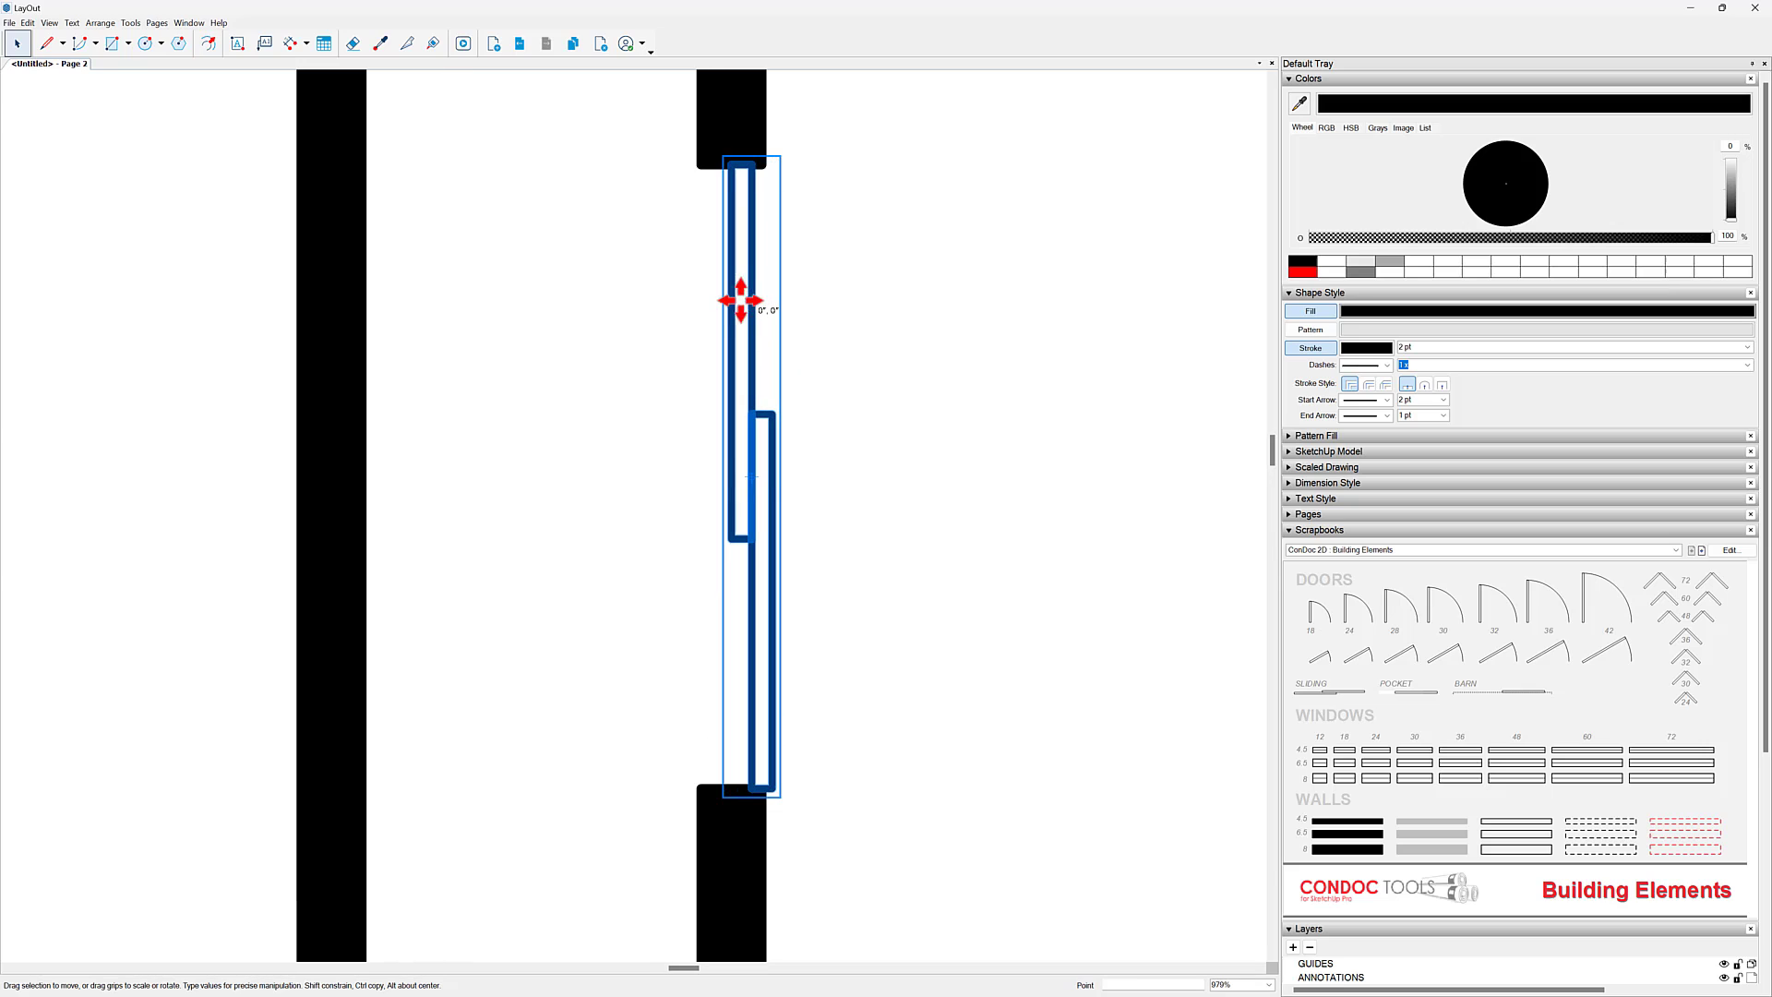
# Step: Copy the sliding door down to the lower opening in the same closet wall and fit it there
pyautogui.moveTo(741, 300); pyautogui.dragTo(949, 296)
pyautogui.moveTo(844, 218); pyautogui.dragTo(710, 654)
pyautogui.scroll(-5, 736, 213)
pyautogui.keyDown('ctrl'); pyautogui.keyDown('shift'); pyautogui.moveTo(780, 782); pyautogui.dragTo(779, 791); pyautogui.keyUp('shift'); pyautogui.keyUp('ctrl')
# Step: Copy the sliding door to the right bedroom's upper closet opening and align it within the wall thickness
pyautogui.moveTo(750, 831); pyautogui.dragTo(766, 328, button='middle')
pyautogui.scroll(-3, 764, 421)
pyautogui.moveTo(765, 325); pyautogui.dragTo(843, 696)
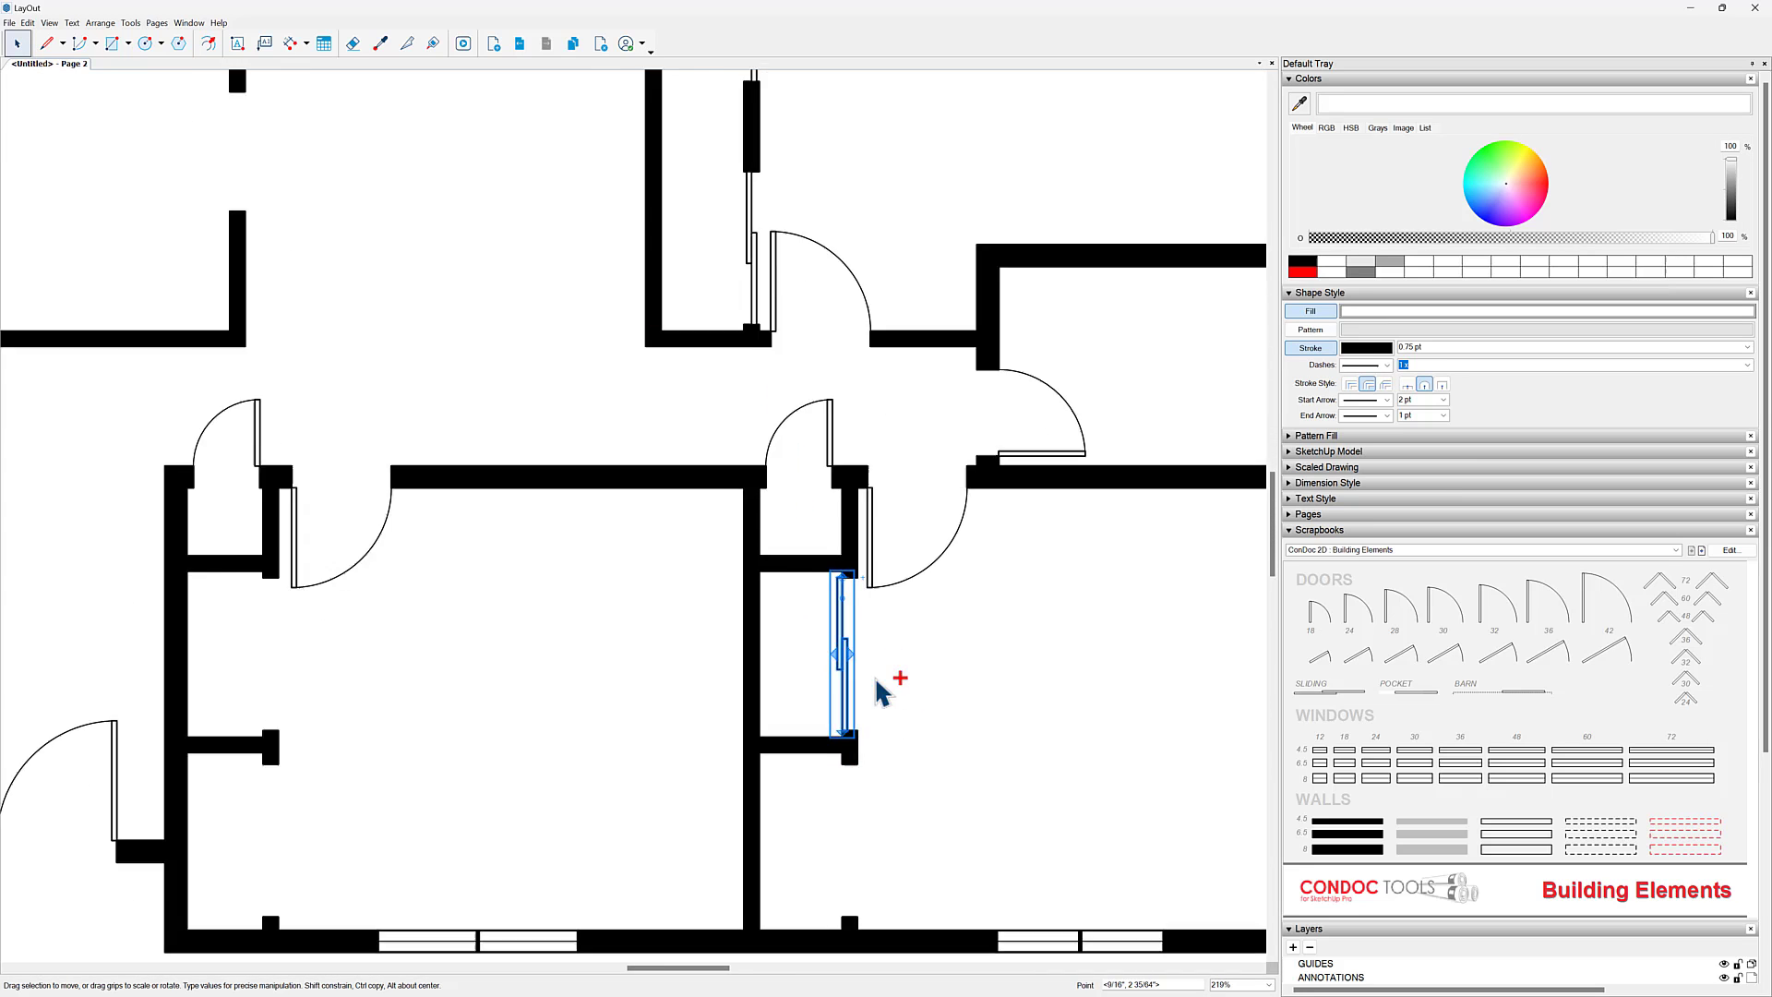
pyautogui.scroll(7, 863, 646)
pyautogui.moveTo(809, 476); pyautogui.dragTo(832, 485)
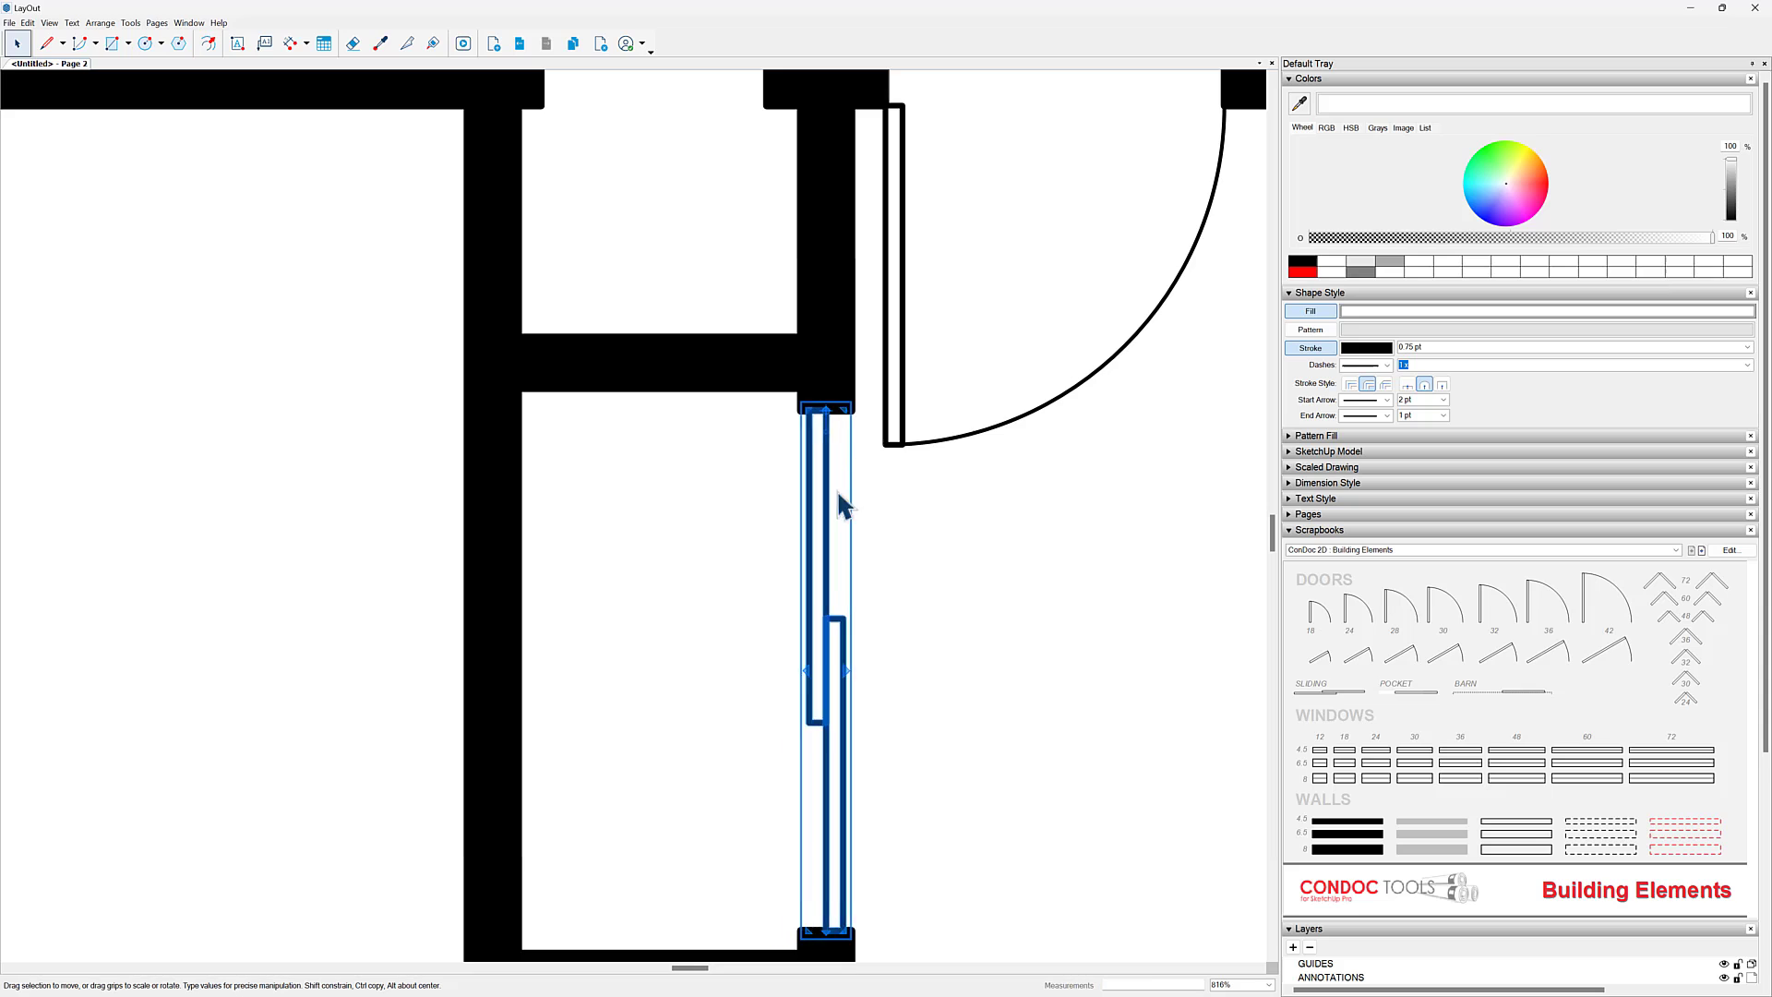
# Step: Copy the right bedroom's sliding closet door straight down to the lower closet opening
pyautogui.scroll(-5, 840, 505)
pyautogui.scroll(6, 860, 640)
pyautogui.scroll(-4, 806, 692)
pyautogui.scroll(2, 787, 419)
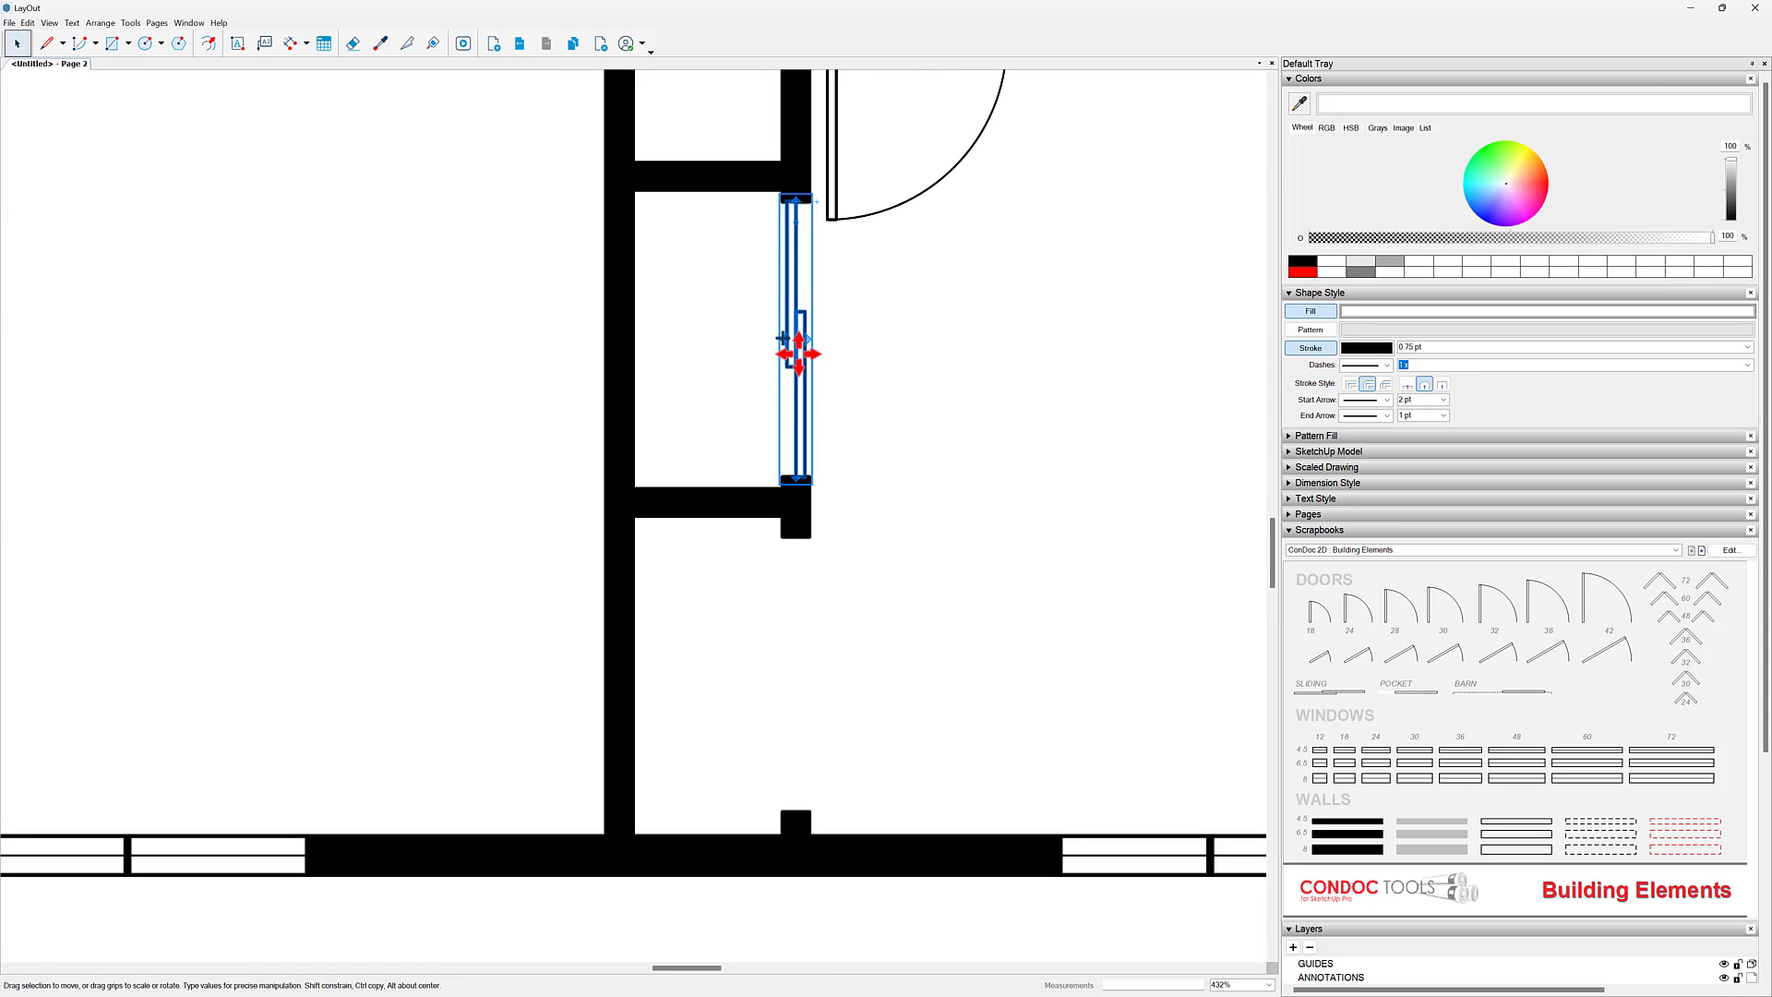
pyautogui.moveTo(800, 379); pyautogui.dragTo(807, 695)
pyautogui.scroll(-3, 935, 634)
pyautogui.click(930, 623)
# Step: Copy both of the right bedroom's sliding closet doors to the left bedroom and align them with its two closet openings
pyautogui.moveTo(955, 600); pyautogui.dragTo(1215, 578, button='middle')
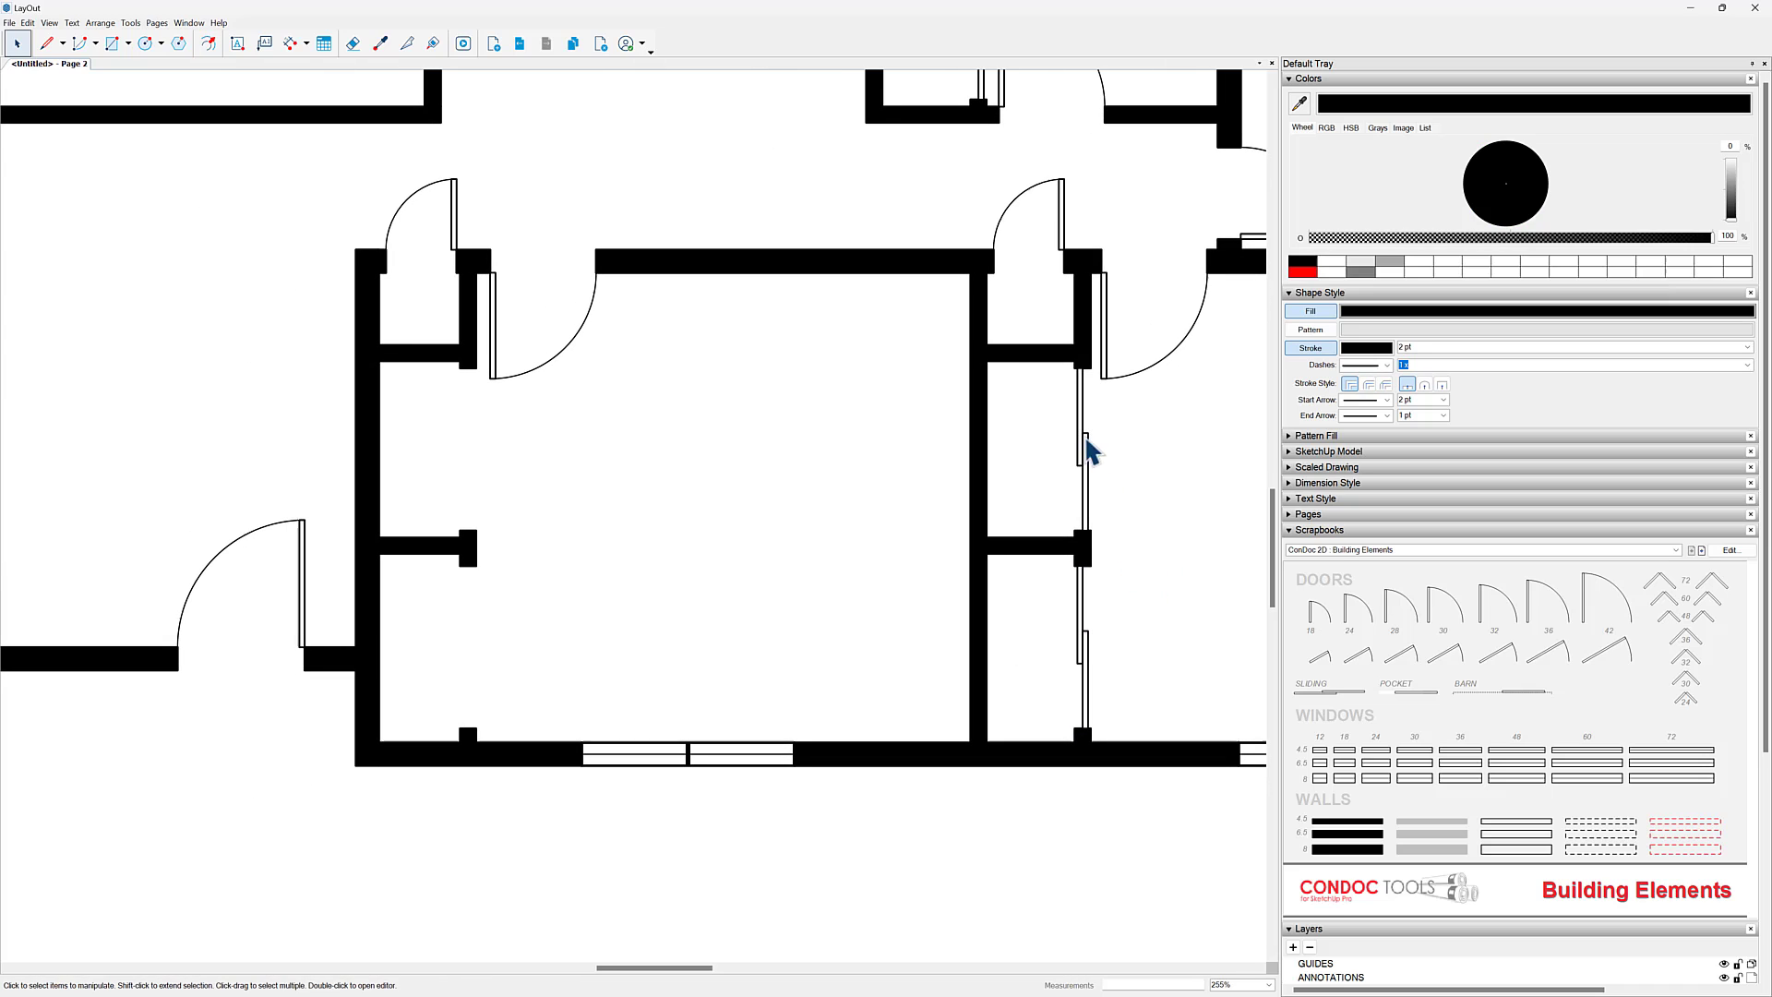
pyautogui.click(1085, 489)
pyautogui.keyDown('shift'); pyautogui.click(1089, 636); pyautogui.keyUp('shift')
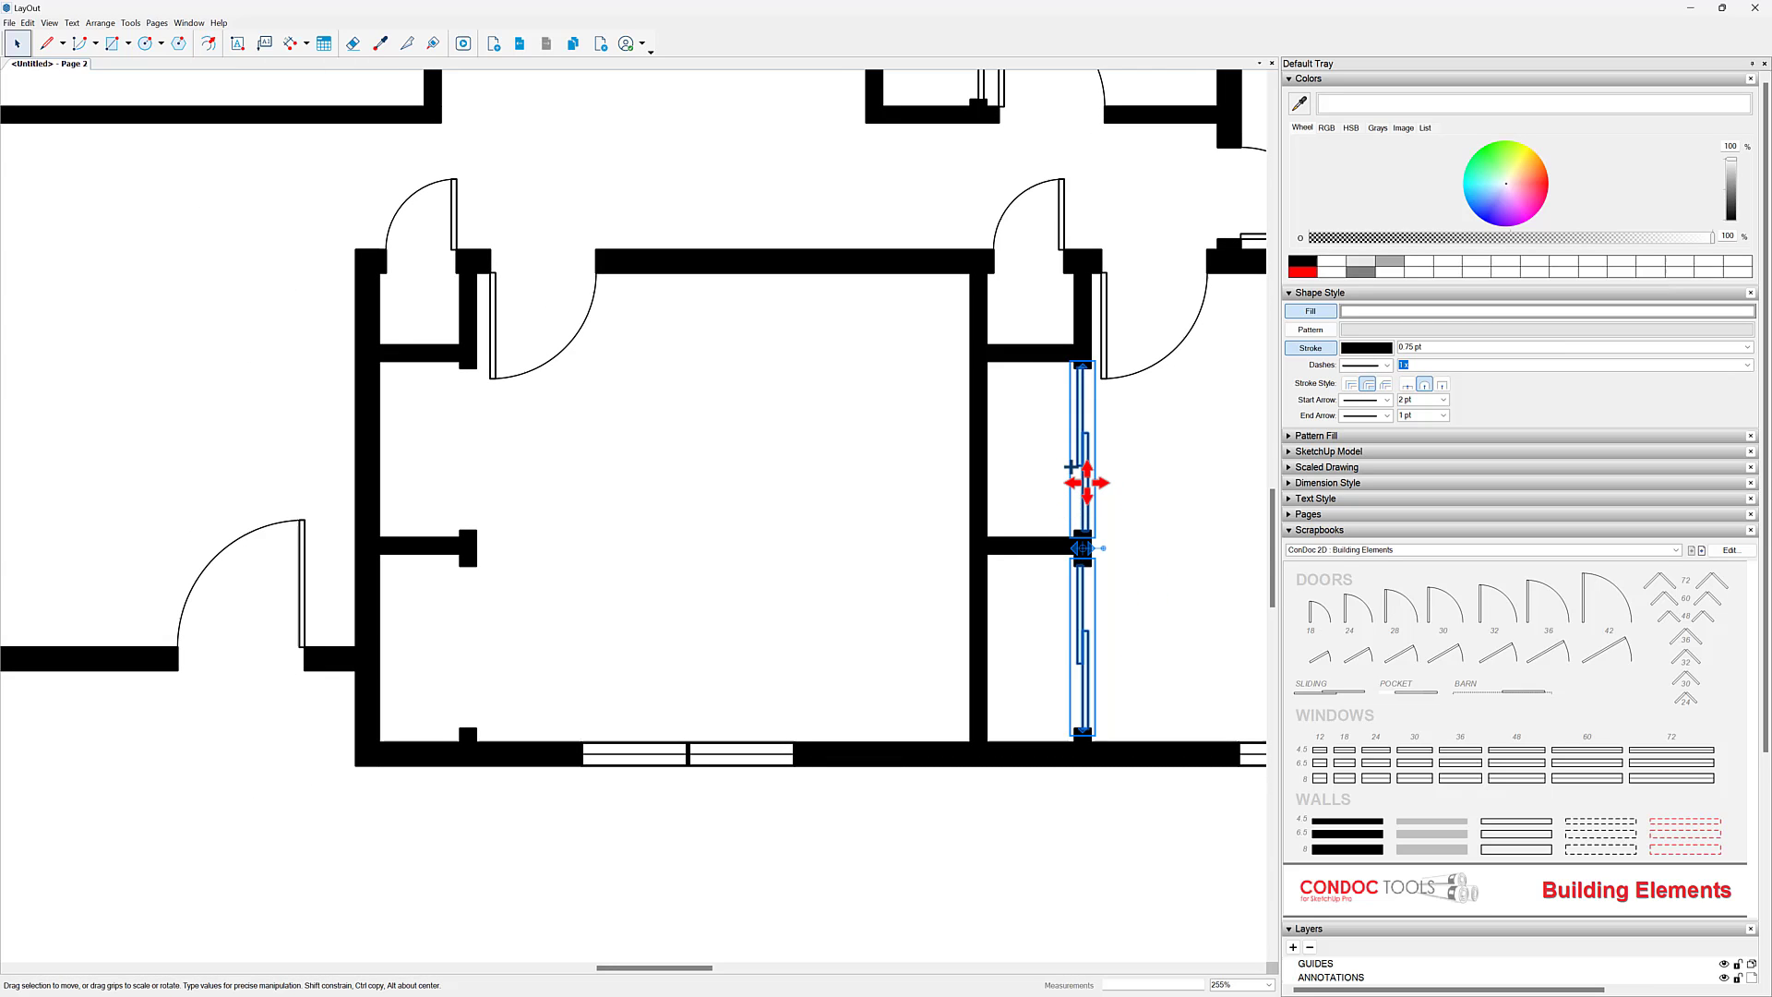
pyautogui.moveTo(1085, 482); pyautogui.dragTo(499, 483)
pyautogui.scroll(5, 474, 407)
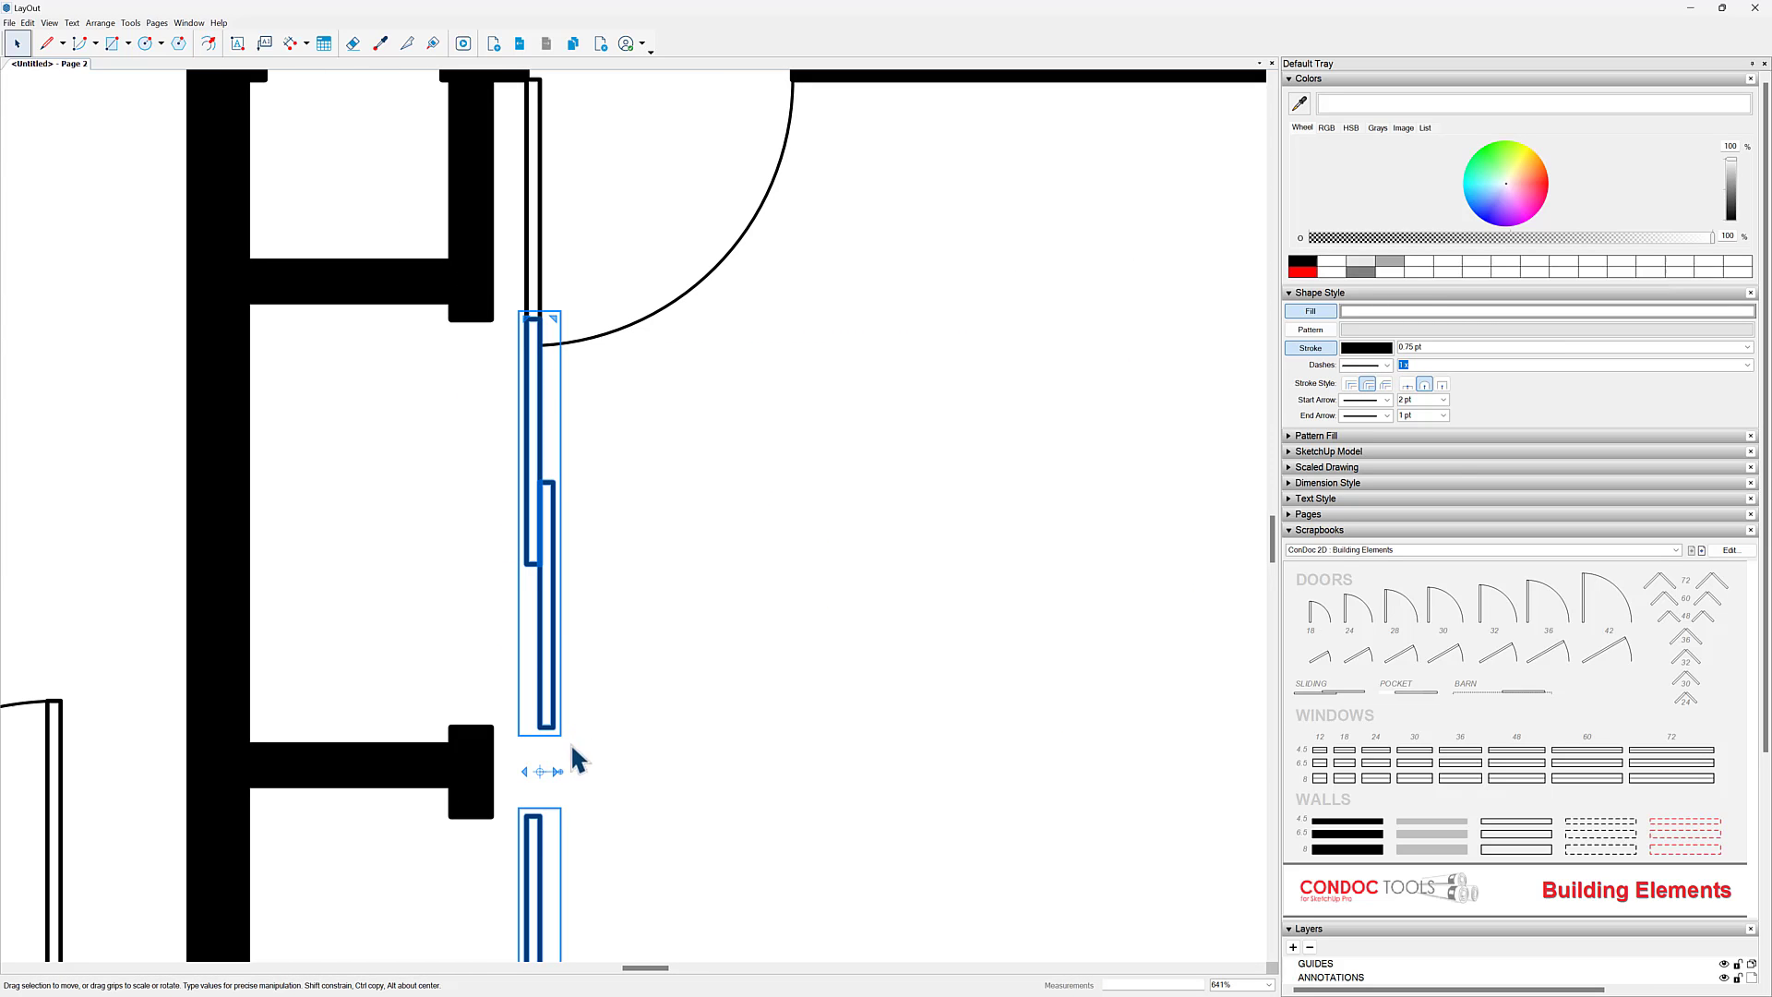
pyautogui.moveTo(533, 380); pyautogui.dragTo(478, 373)
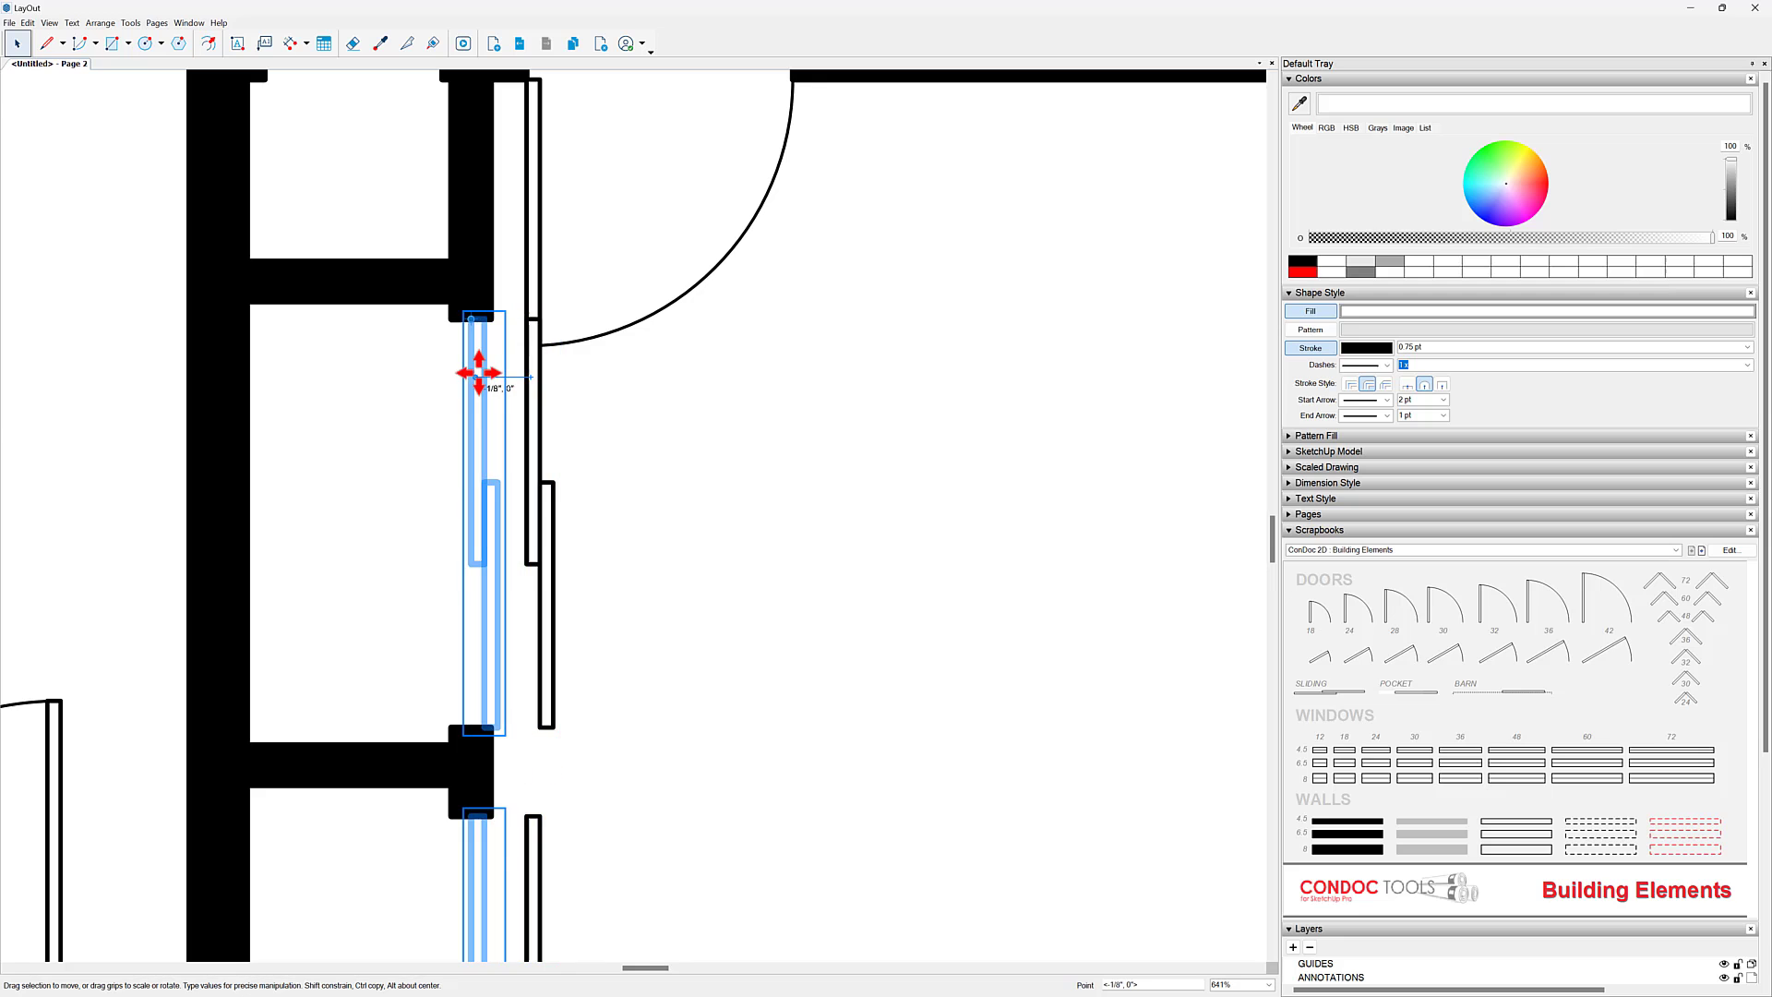
pyautogui.scroll(4, 471, 316)
pyautogui.scroll(-5, 705, 360)
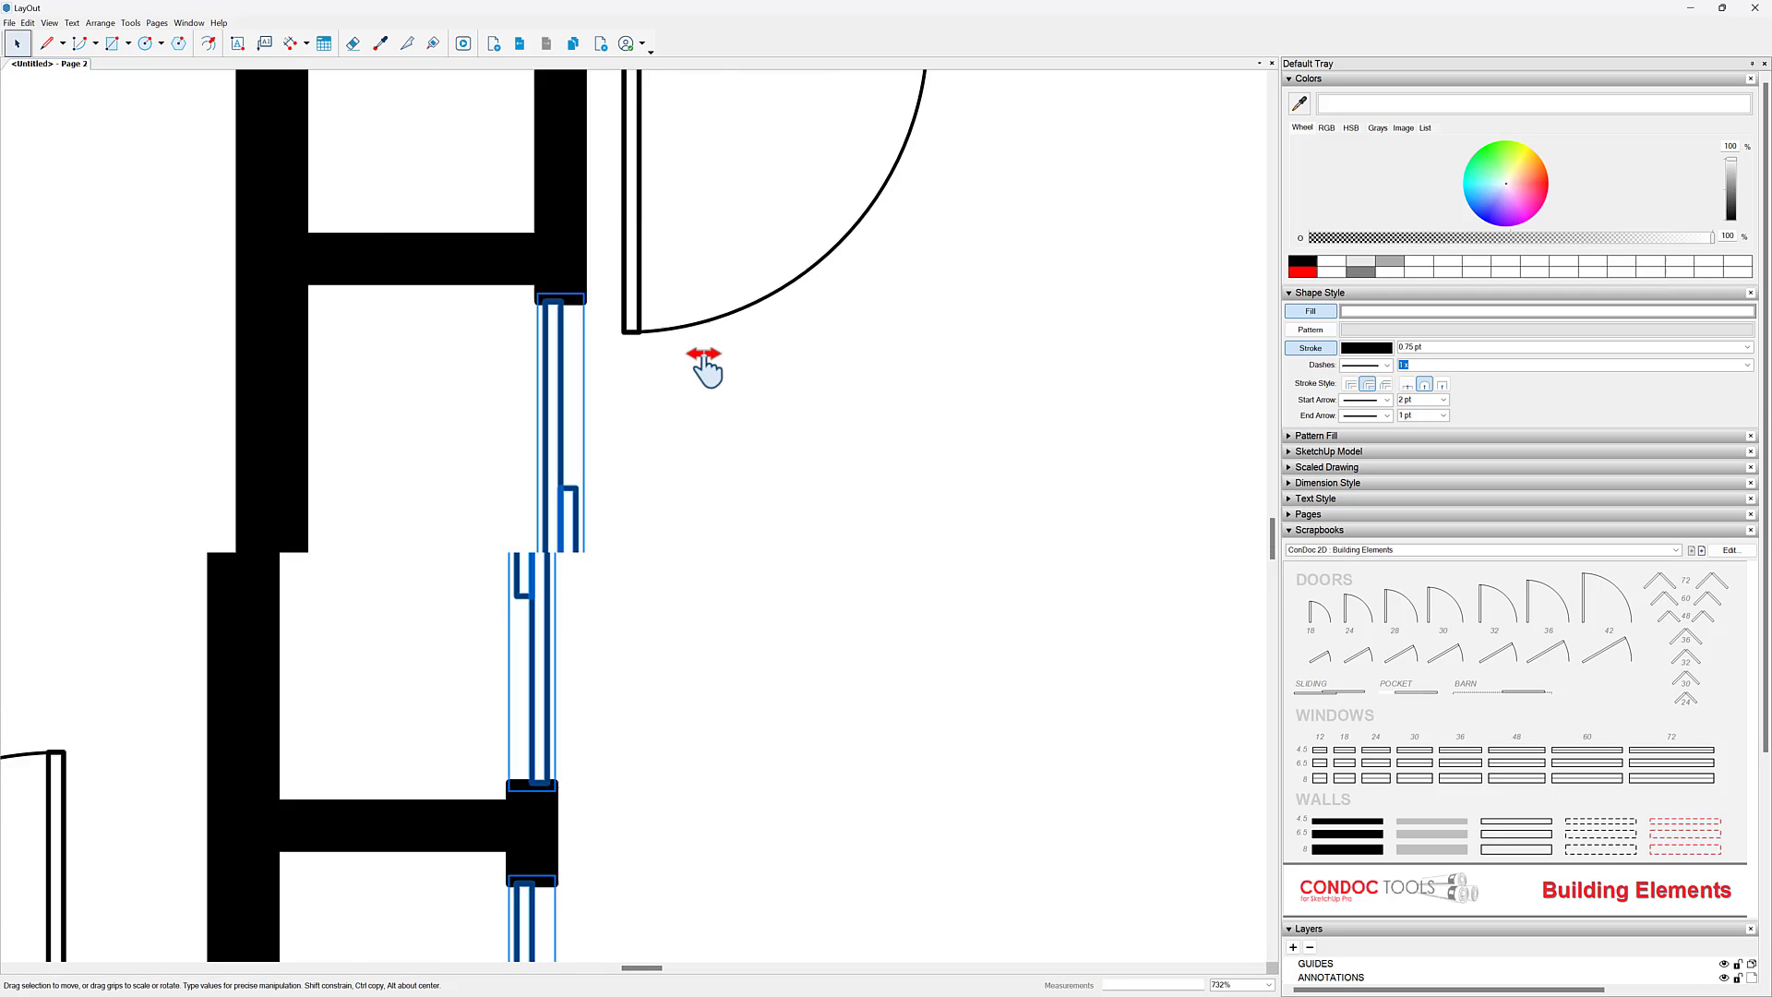
# Step: Deselect the copied closet doors and check the whole floor plan for correctly filled door and window openings
pyautogui.scroll(-4, 768, 517)
pyautogui.click(867, 512)
pyautogui.moveTo(866, 513); pyautogui.dragTo(748, 682, button='middle')
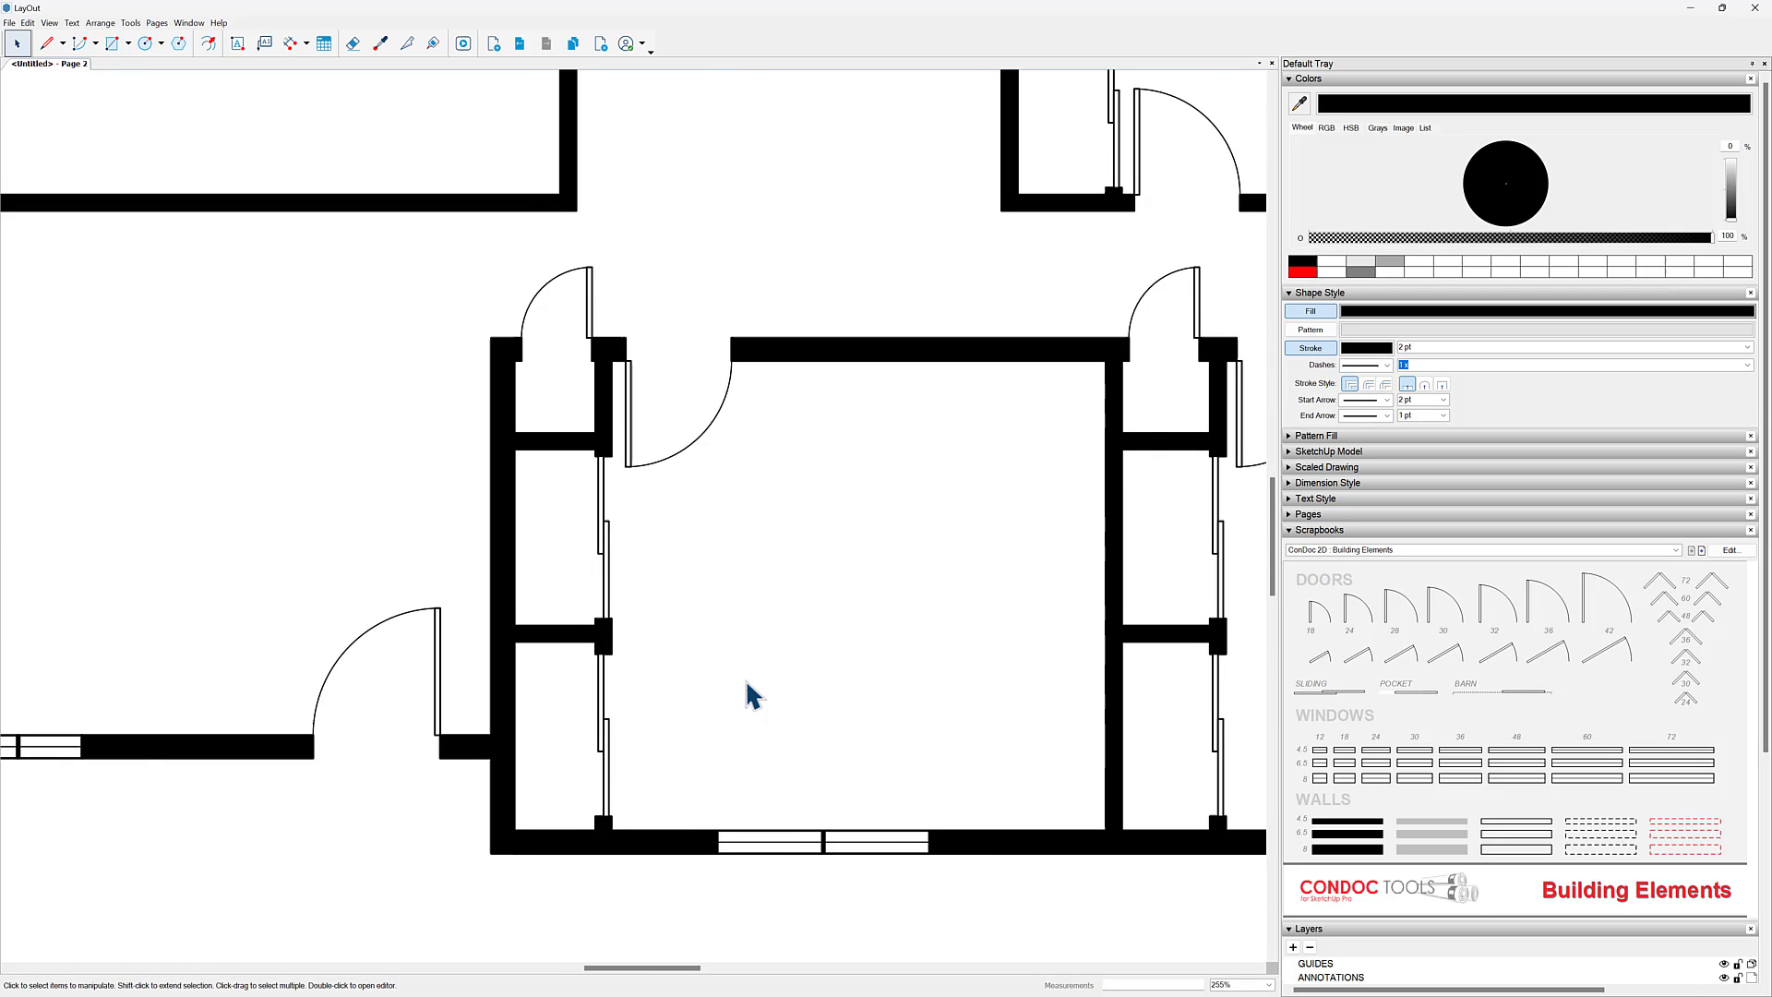
pyautogui.scroll(-3, 748, 682)
pyautogui.scroll(-1, 985, 591)
pyautogui.moveTo(955, 581); pyautogui.dragTo(843, 642, button='middle')
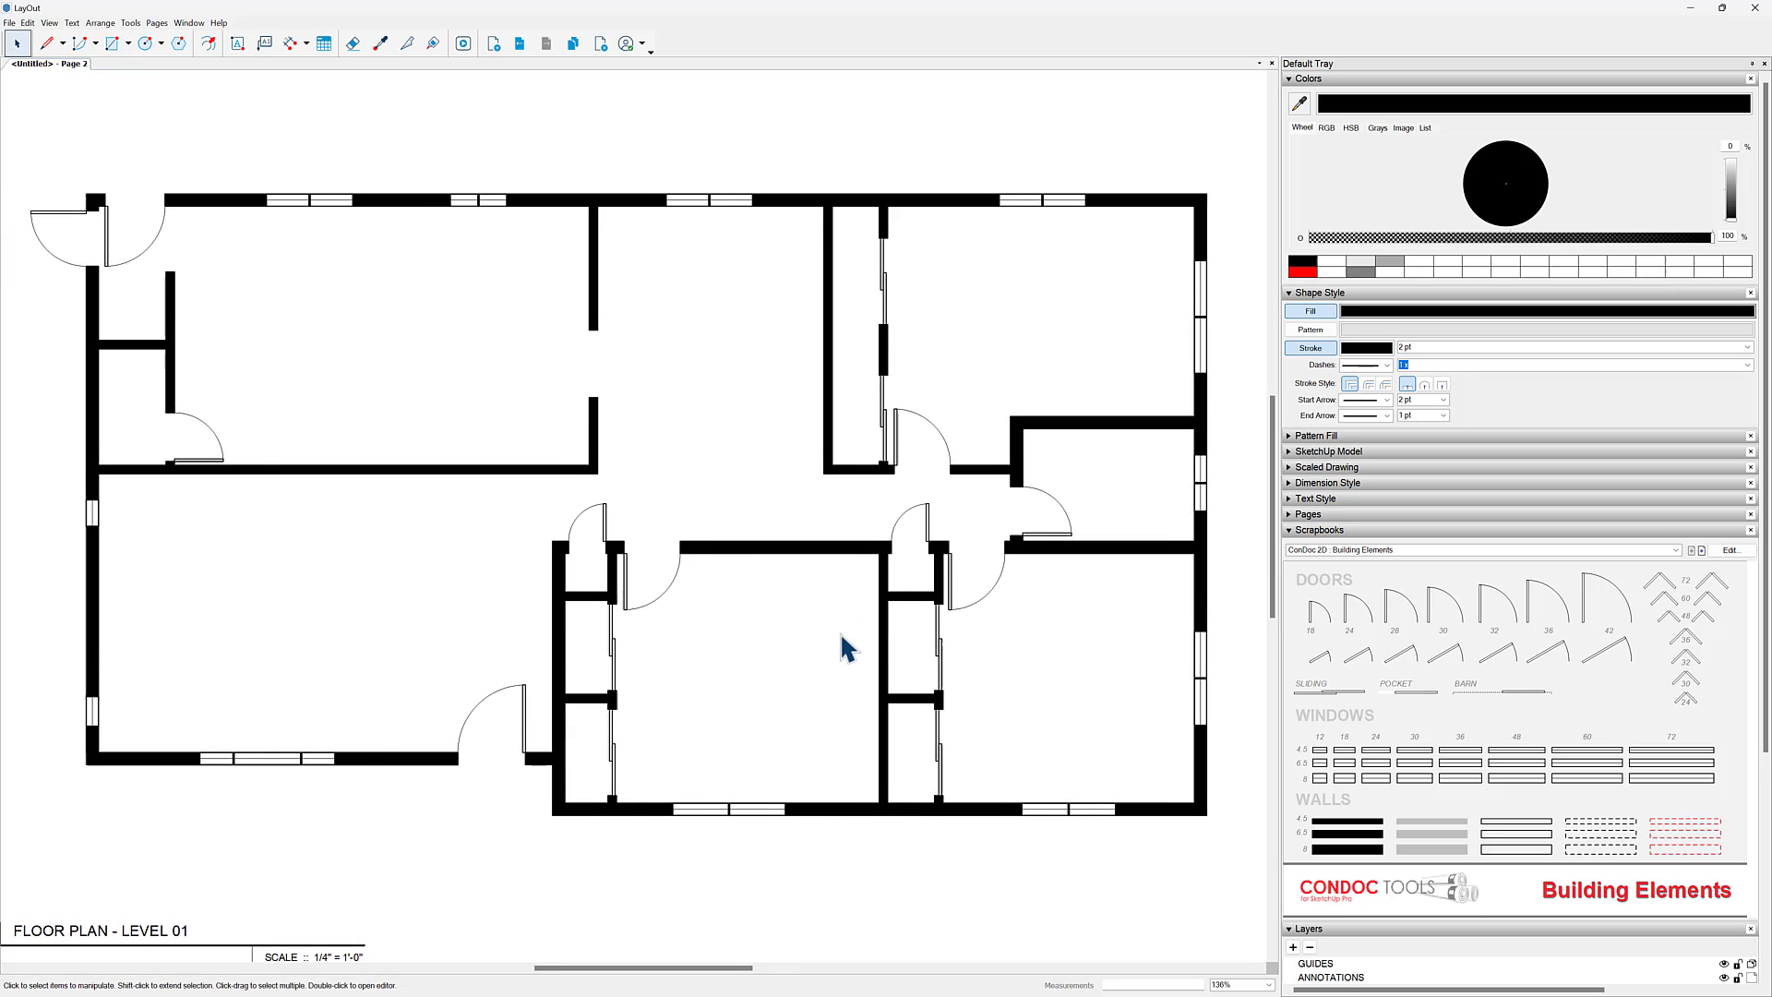
pyautogui.scroll(-1, 839, 621)
pyautogui.scroll(-1, 848, 635)
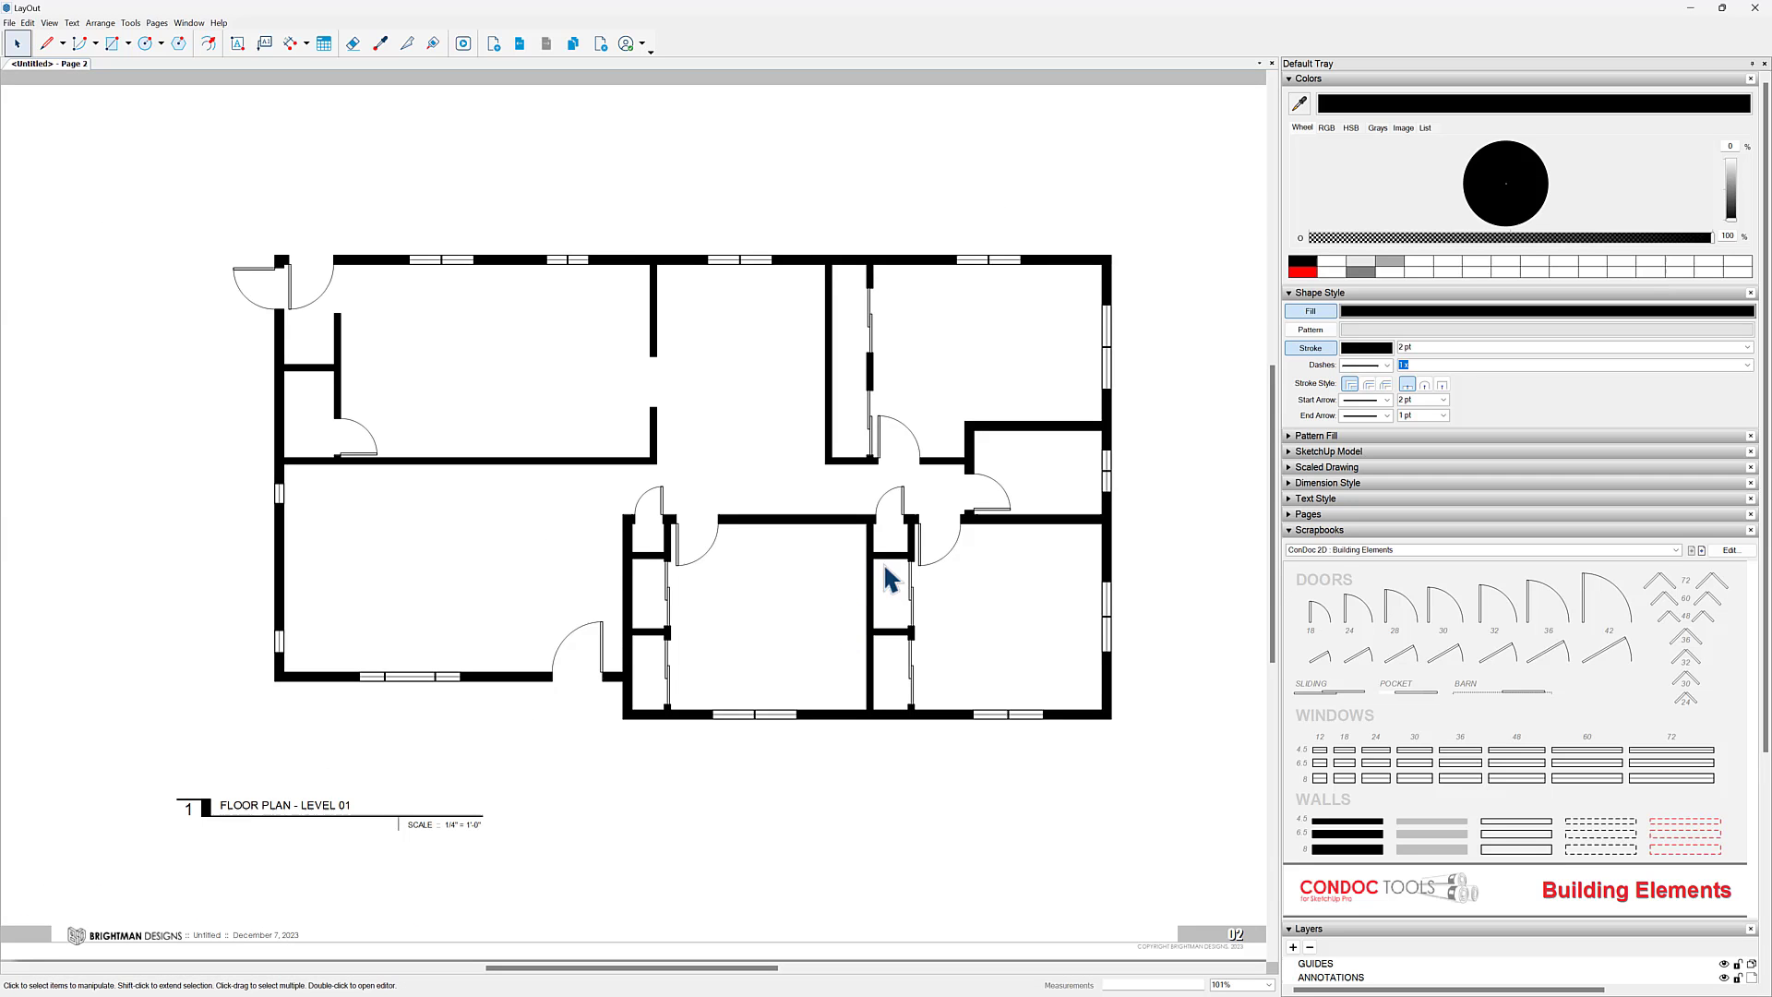
# Step: Save the document in the project's main folder, named "BD_" plus the project's street address and " - Existing Conditions"
pyautogui.hotkey('ctrl', 's')
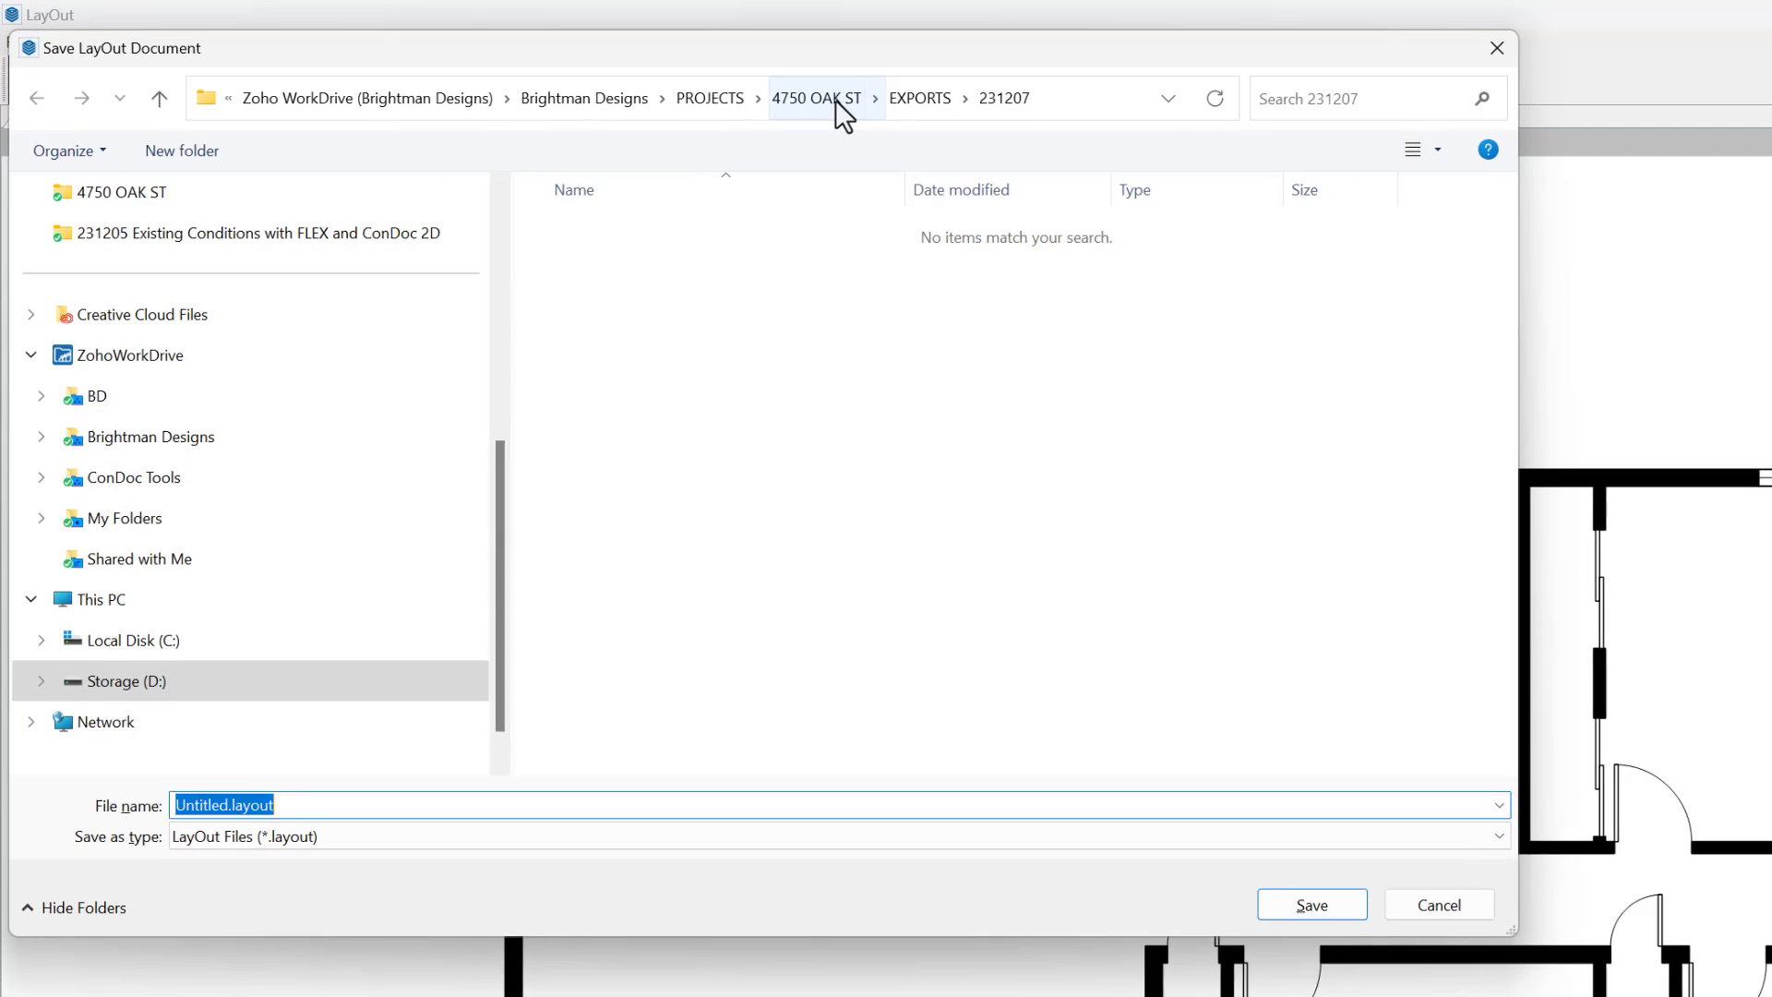
pyautogui.click(485, 47)
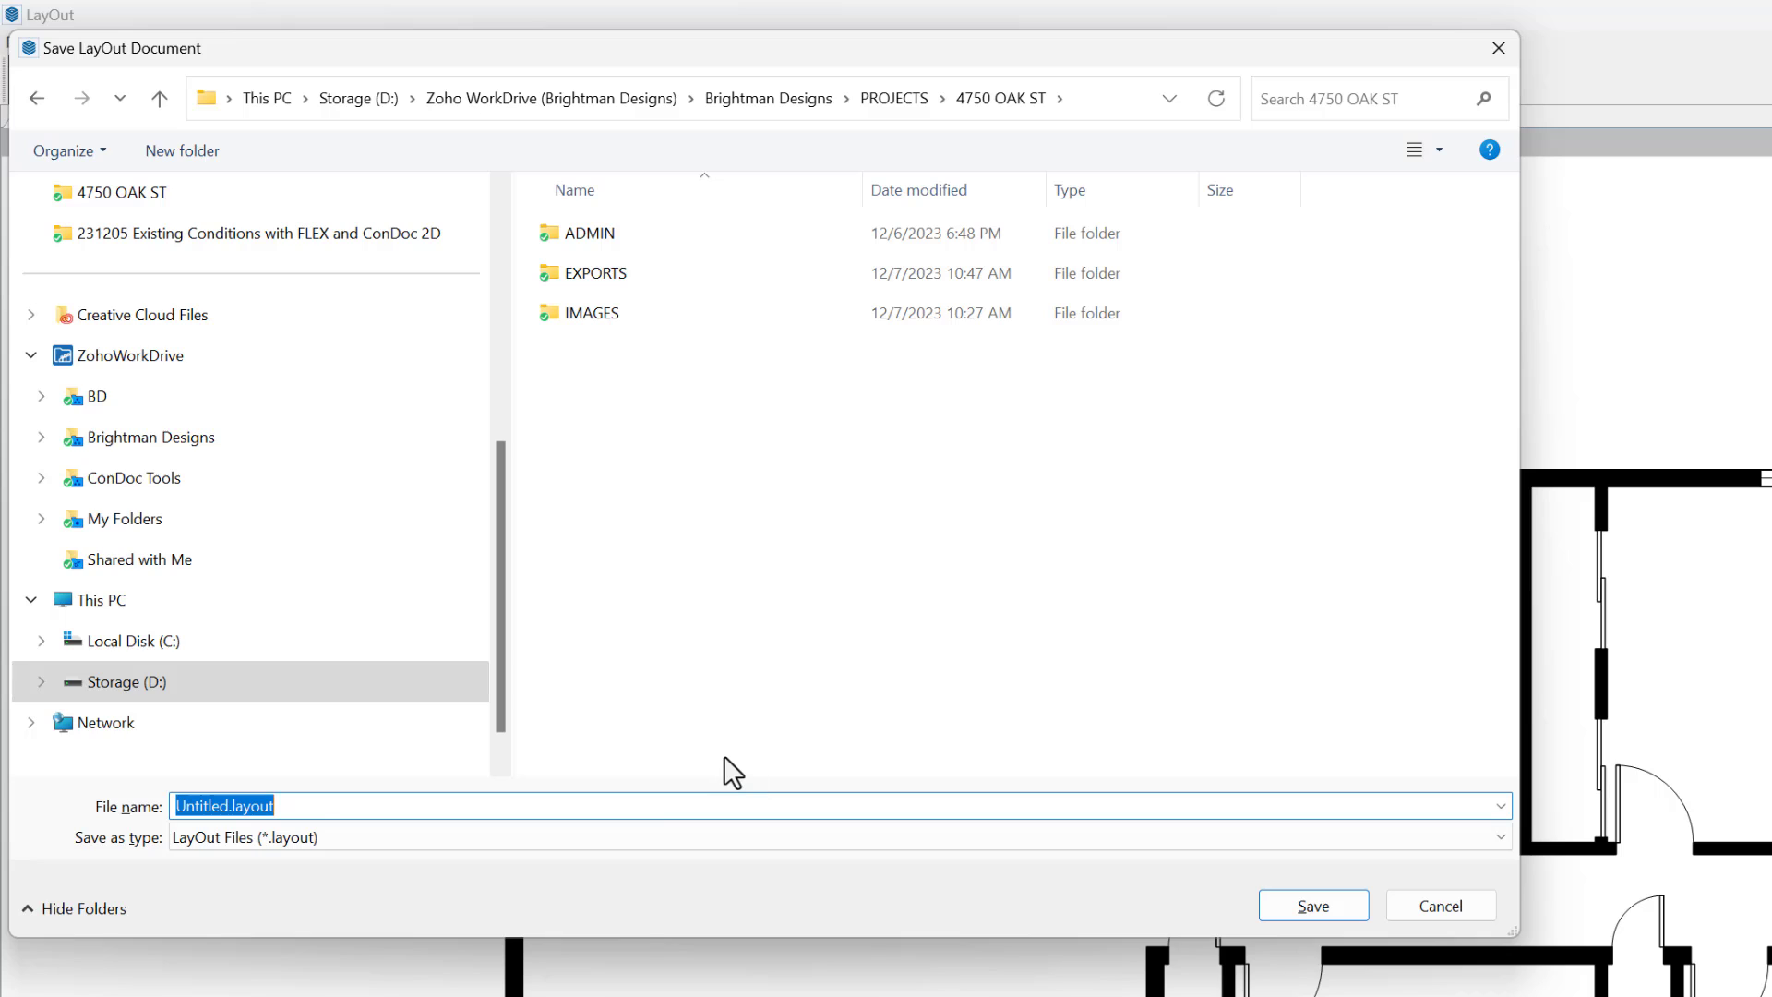
pyautogui.write('BD')
pyautogui.press('Down')
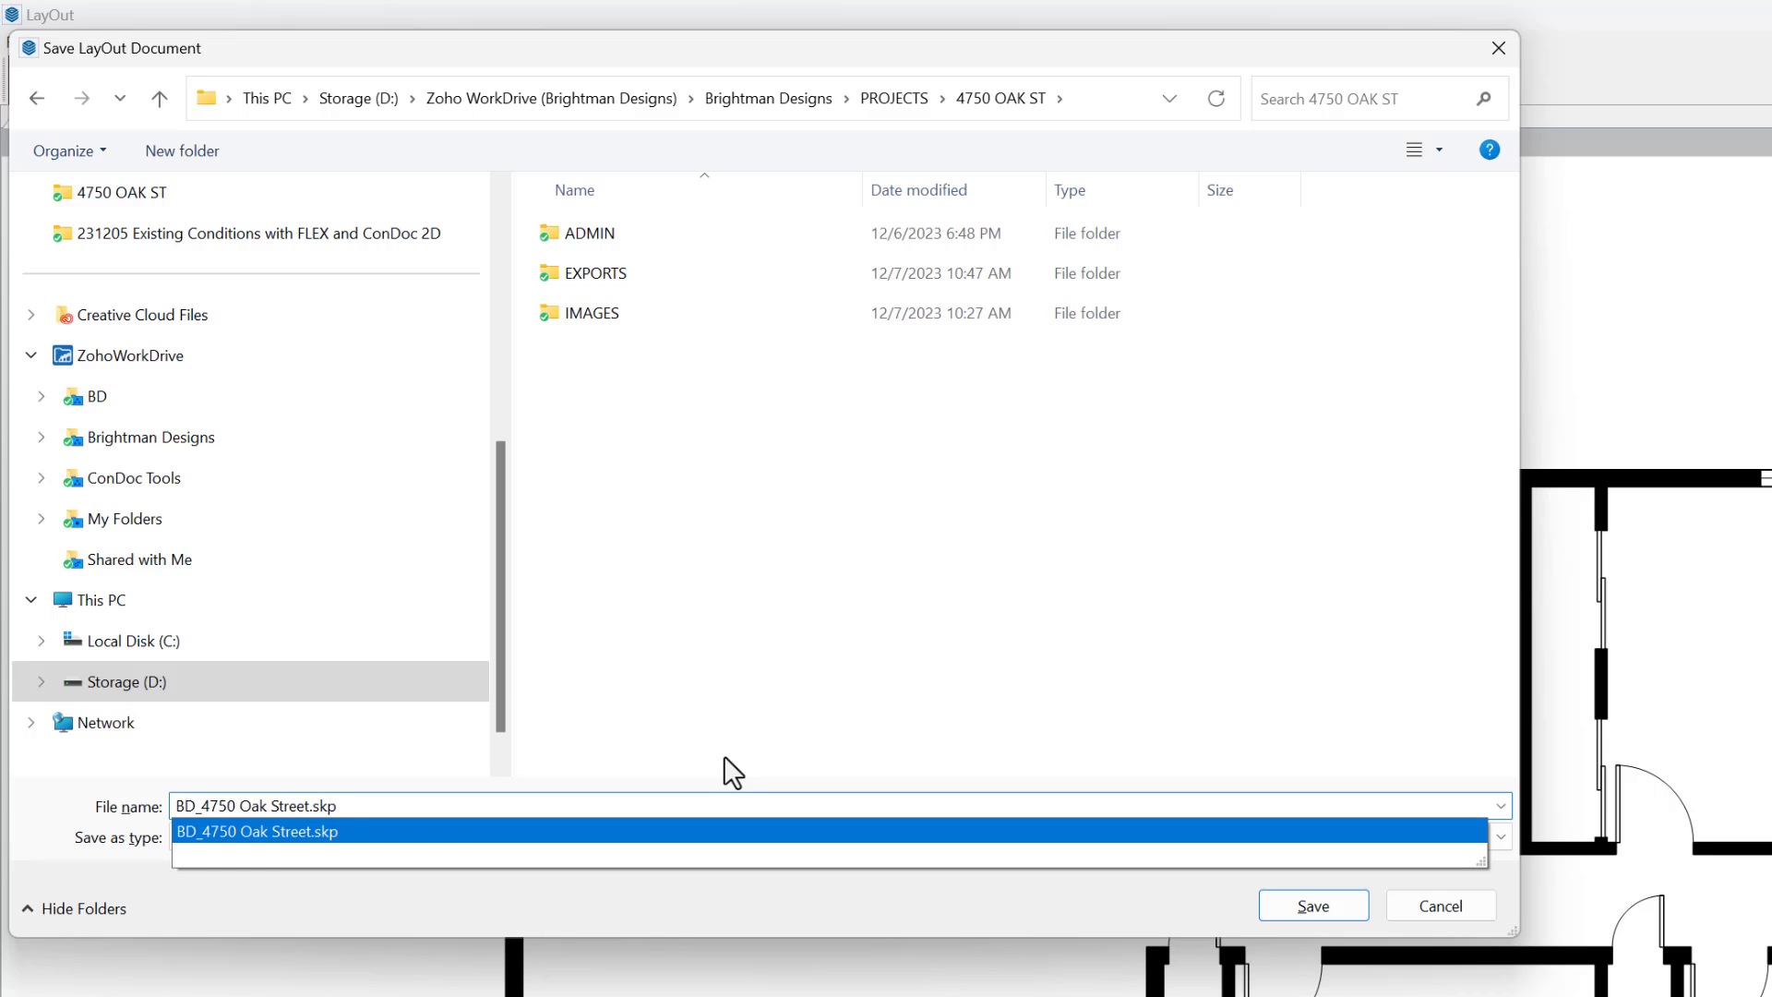
pyautogui.press('BackSpace')
pyautogui.press('BackSpace')
pyautogui.press('BackSpace')
pyautogui.press('BackSpace')
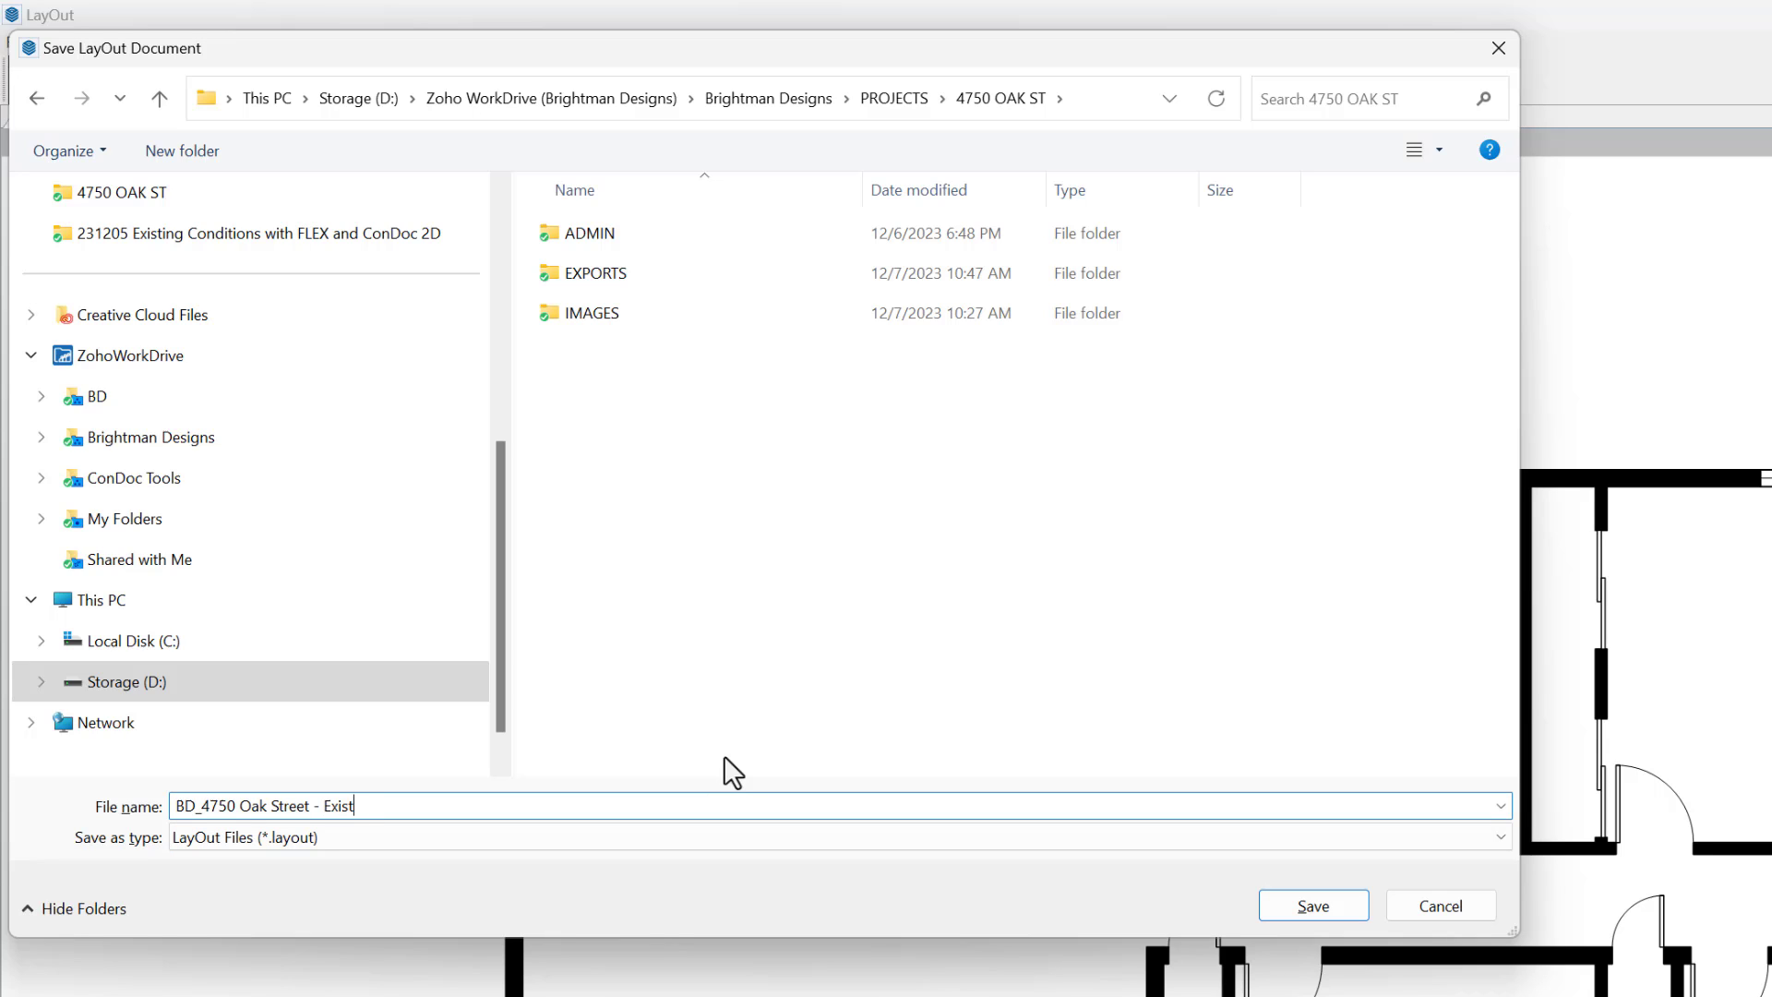
pyautogui.write('- Existing Conditions')
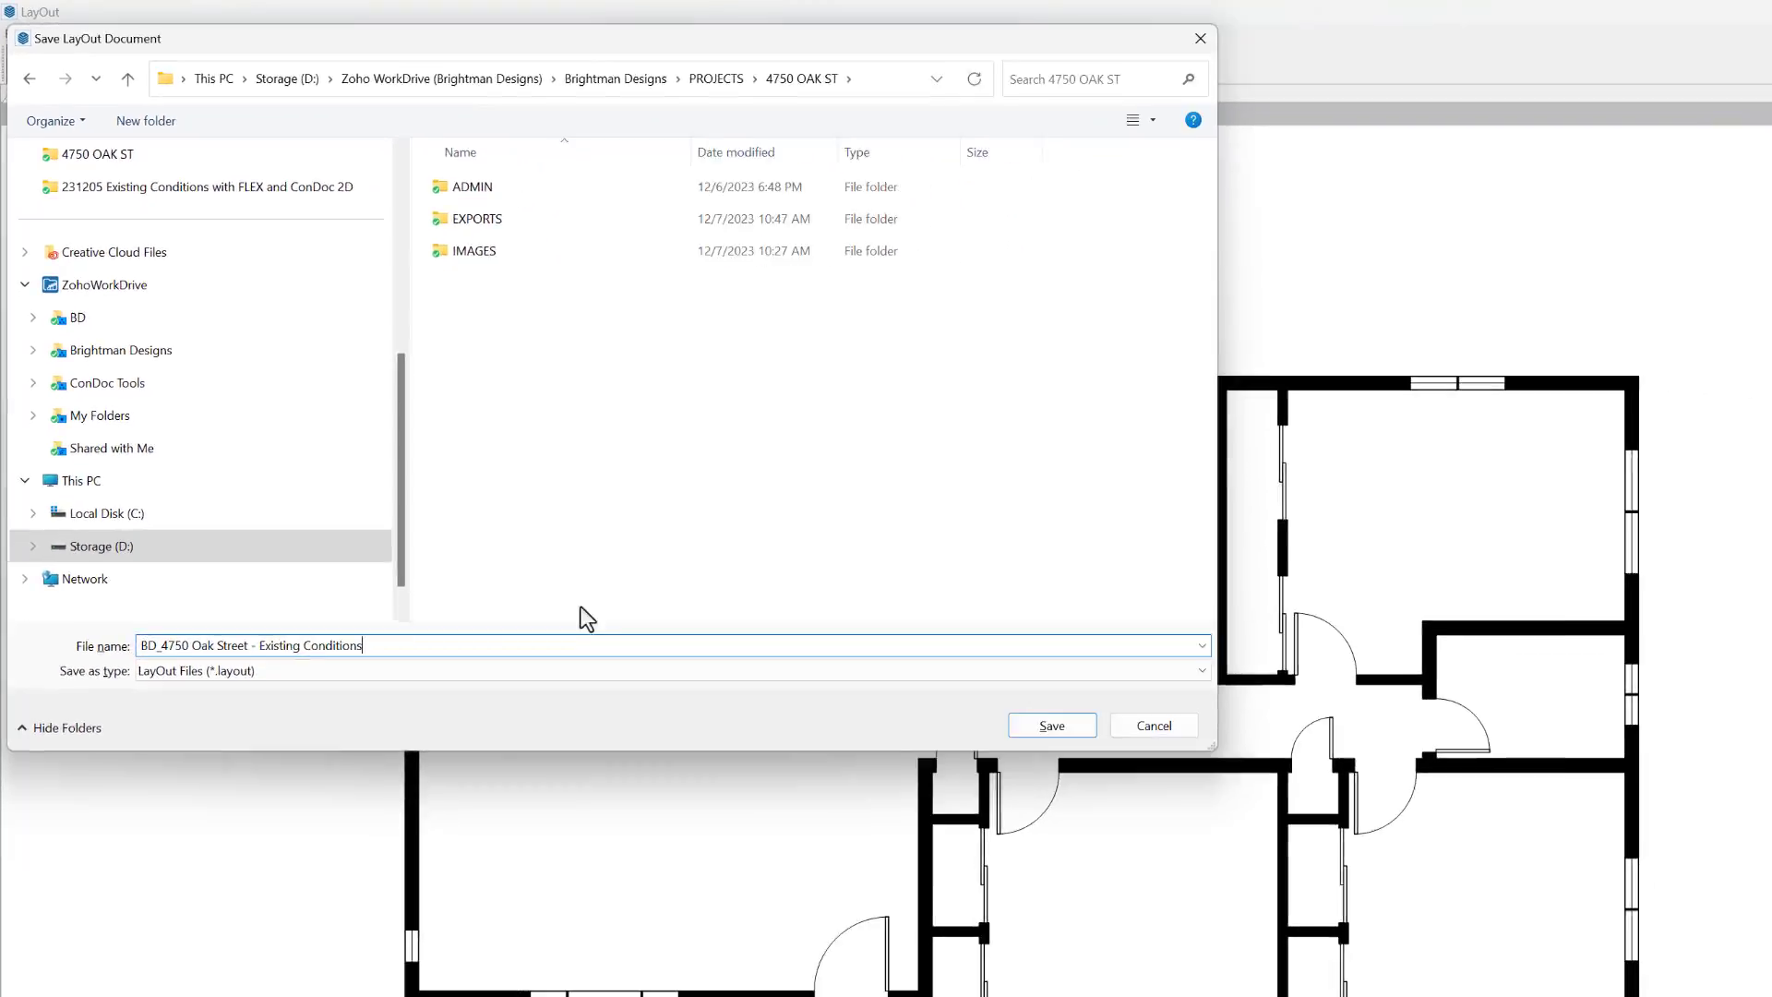